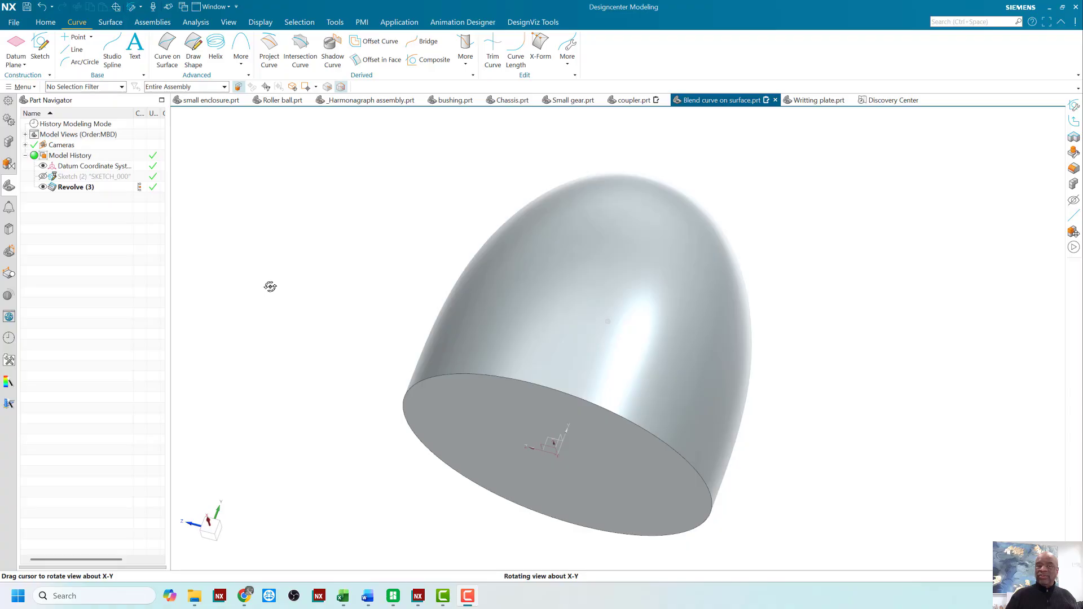
Open the sketch behind the revolved dome to inspect its profile and dimensions, and finish it without changes
mouse_move(270, 287)
left_mouse_down()
mouse_move(273, 278)
mouse_move(272, 330)
mouse_move(249, 300)
mouse_move(255, 278)
left_mouse_up()
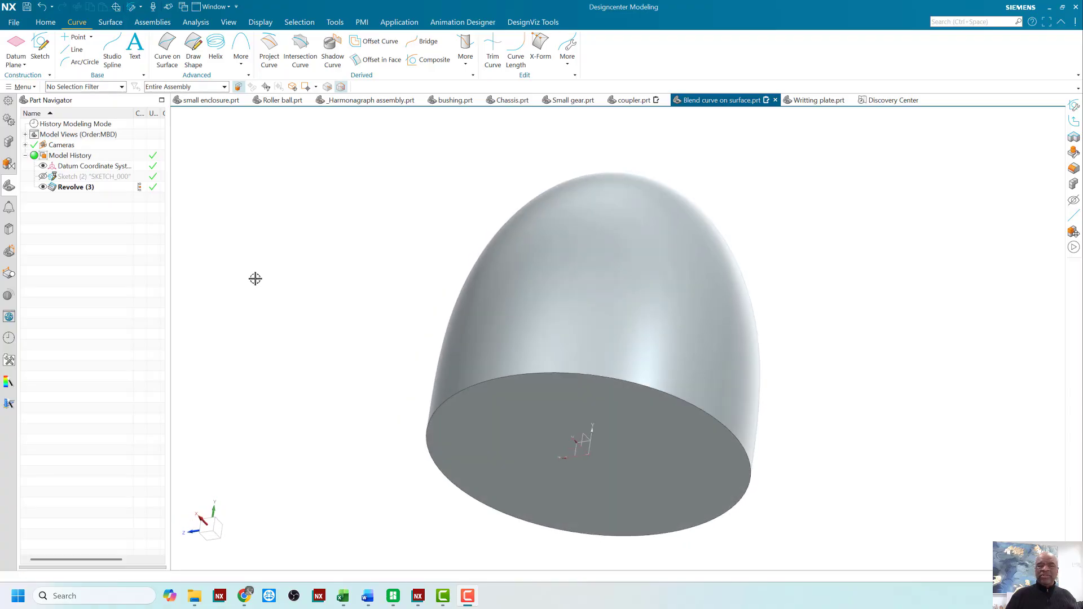
middle_click_drag(328, 279, 236, 266)
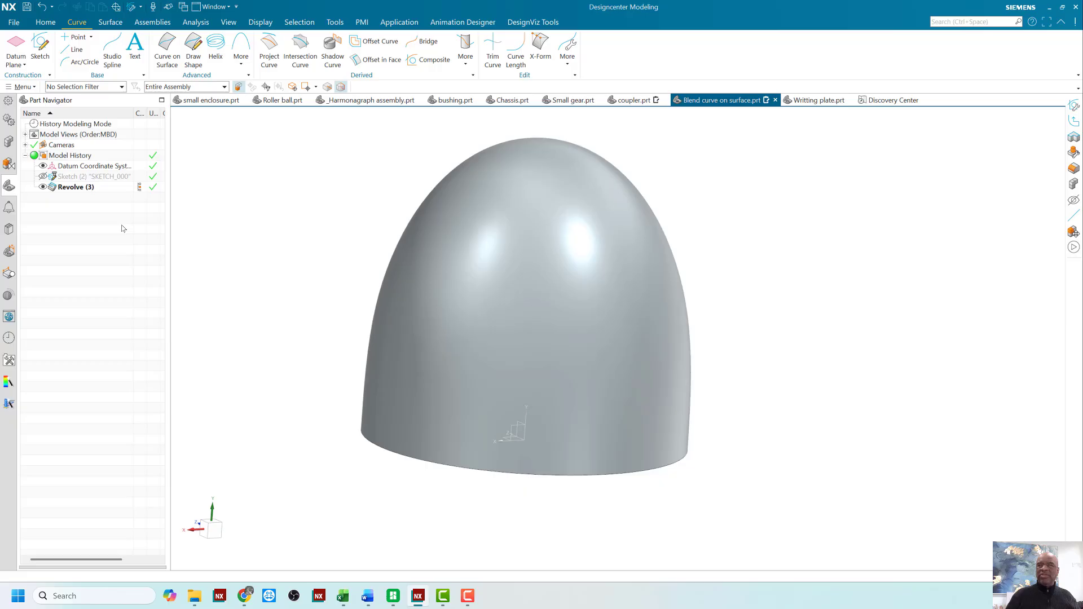
double_click(83, 178)
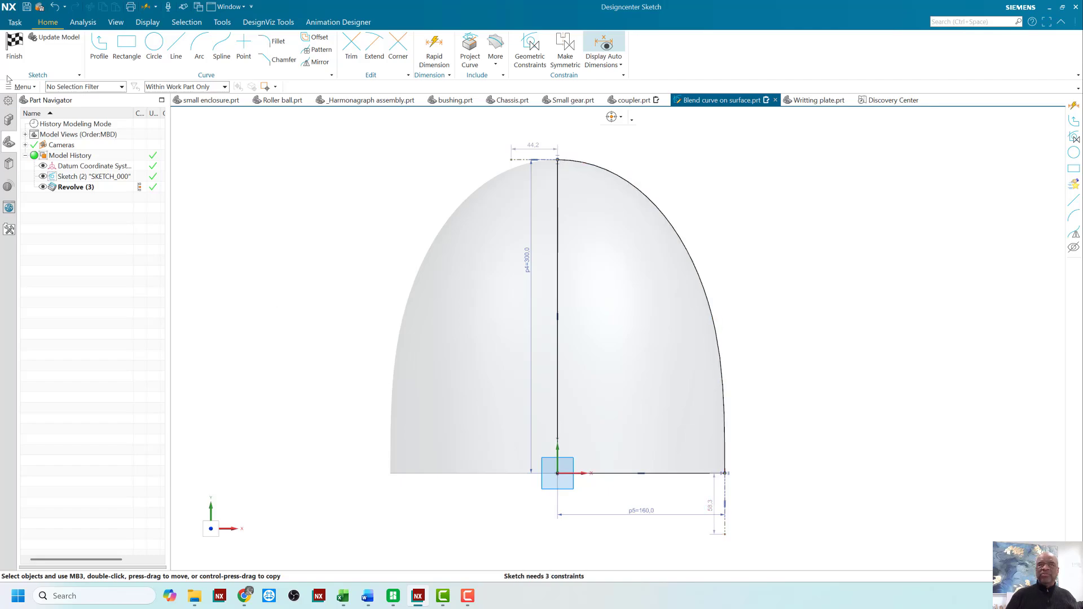
left_click(15, 43)
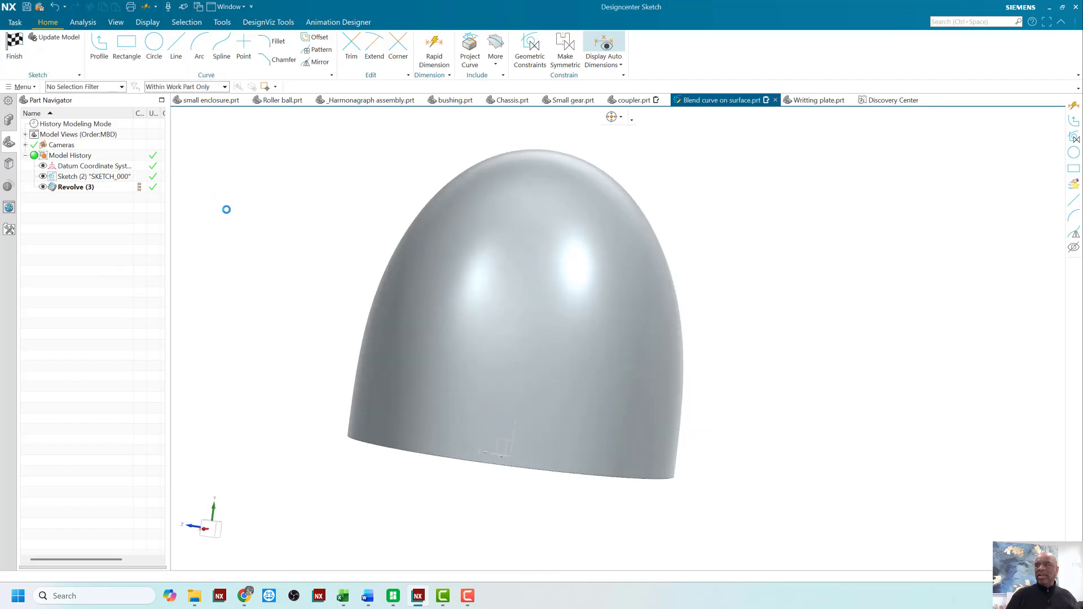
middle_click_drag(299, 293, 269, 273)
middle_click_drag(308, 239, 251, 262, "shift")
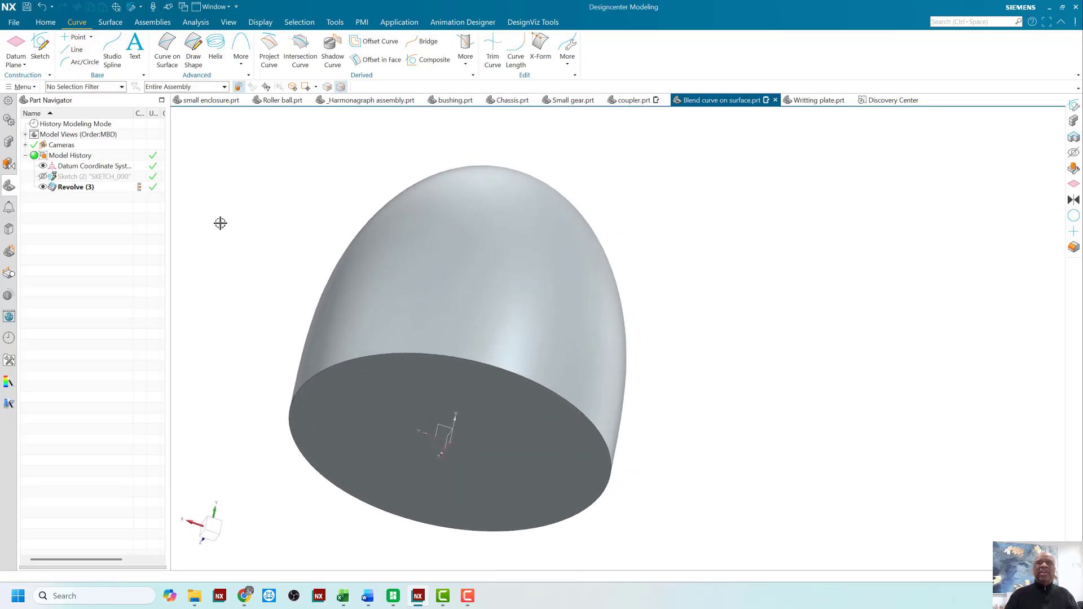
Shell the revolved dome with a 5 mm thickness, leaving its flat circular base face open
left_click(45, 22)
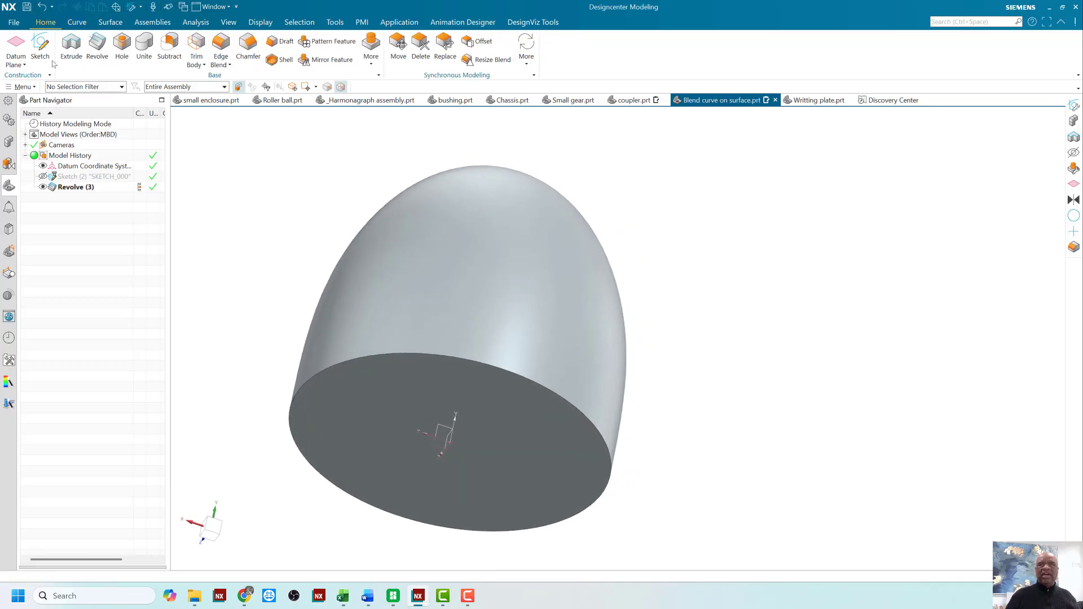
left_click(285, 61)
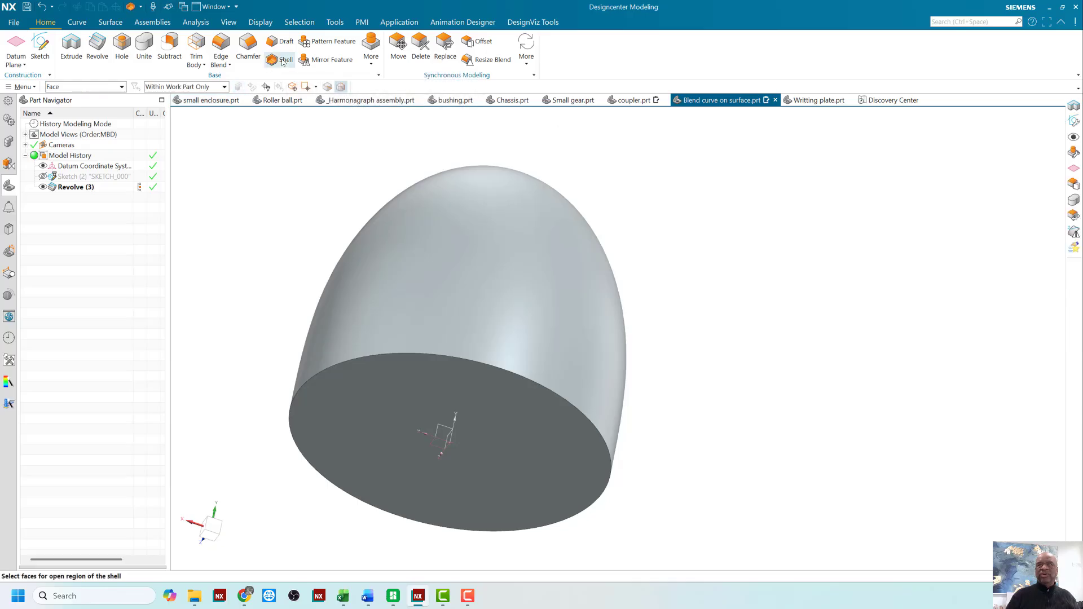
left_click(364, 413)
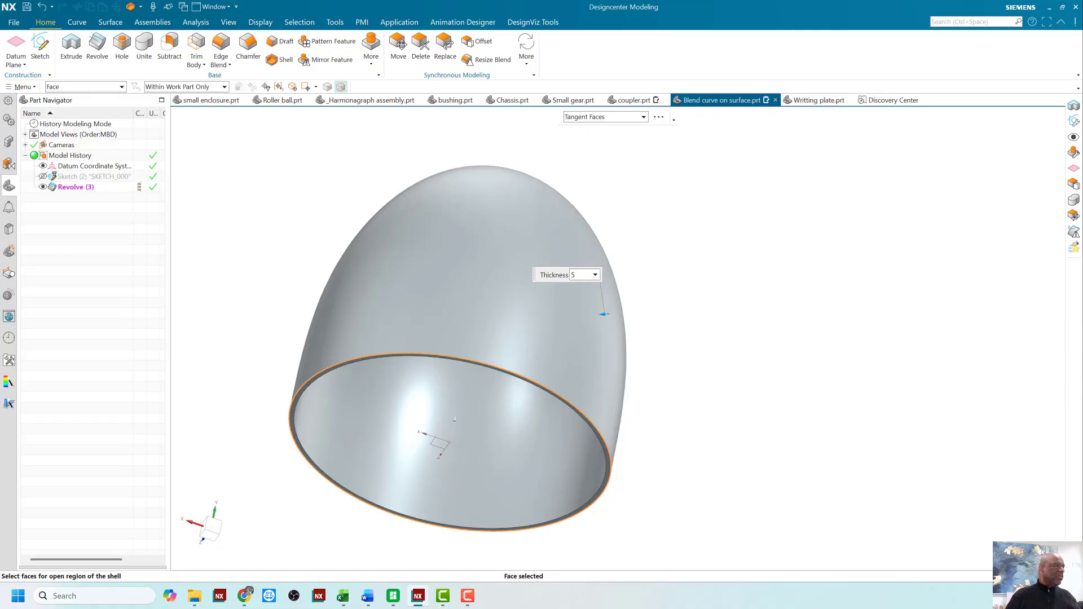
left_click_drag(0, 192, 174, 144)
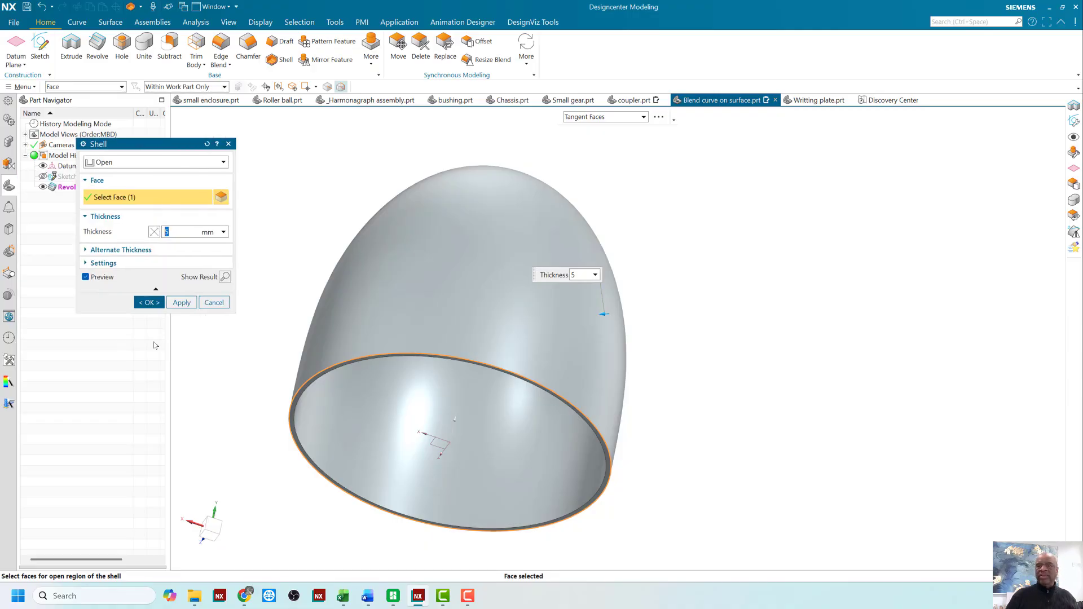
left_click(147, 302)
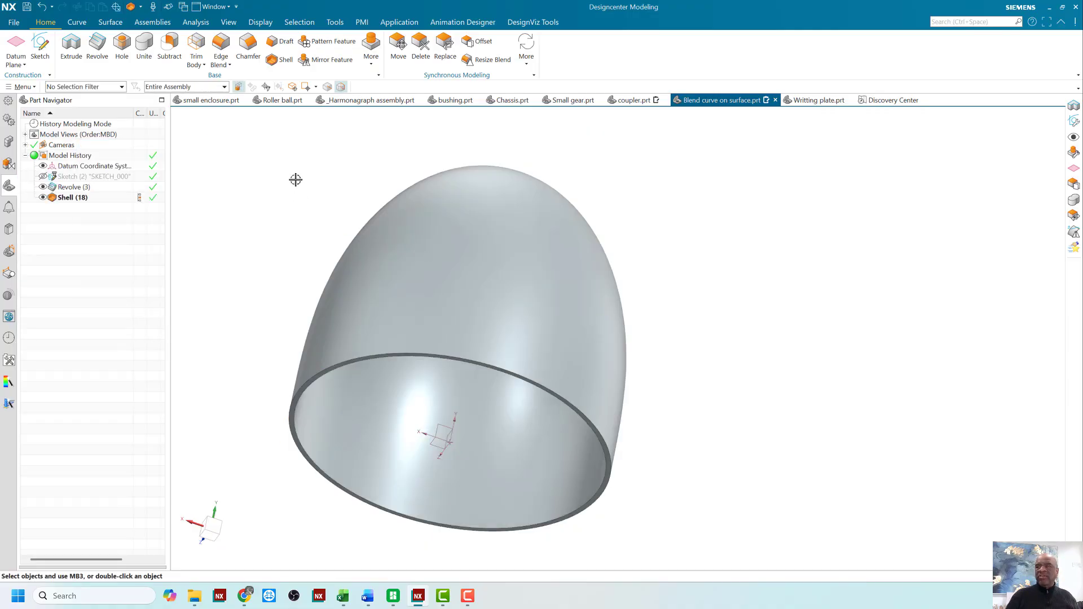
Create two U-direction isoparametric curves through points on the dome's outer face, one around its upper part and one around its lower part
mouse_move(295, 180)
middle_mouse_down()
mouse_move(271, 225)
mouse_move(293, 196)
middle_mouse_up()
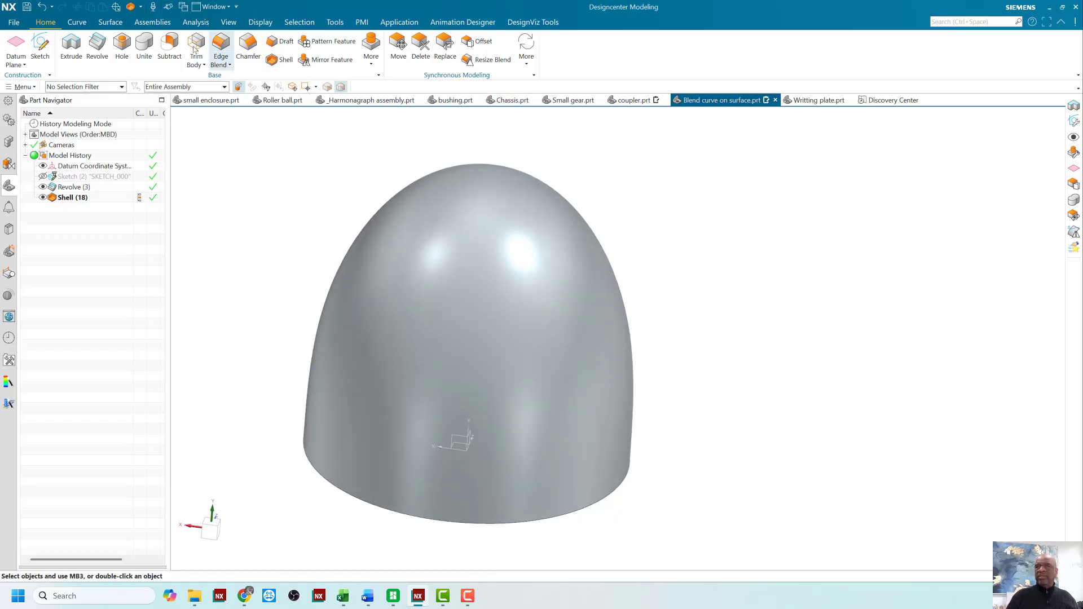
left_click(79, 23)
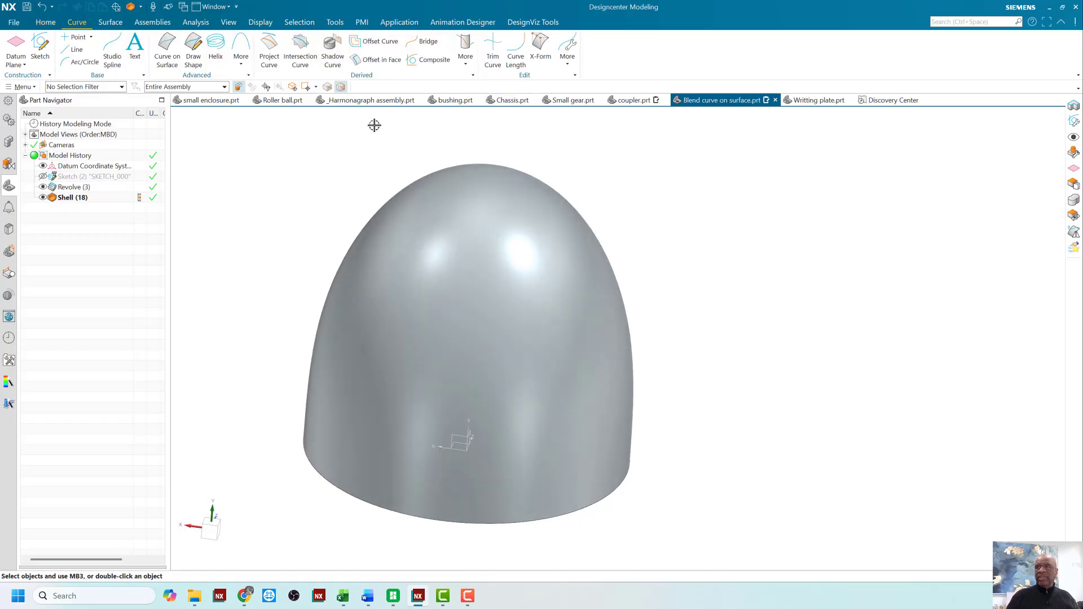
left_click(465, 53)
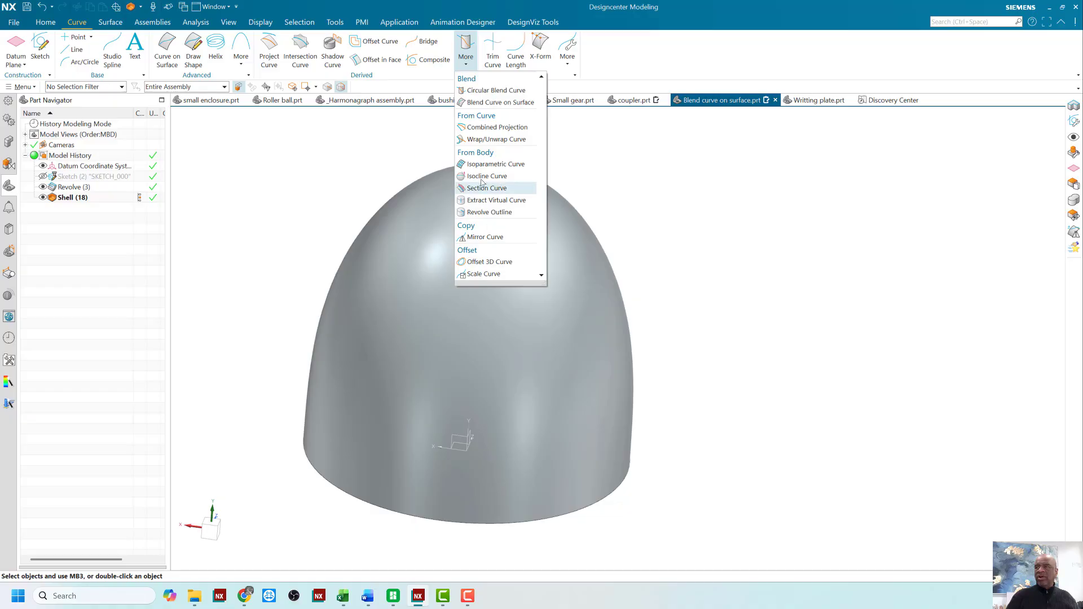
left_click(492, 163)
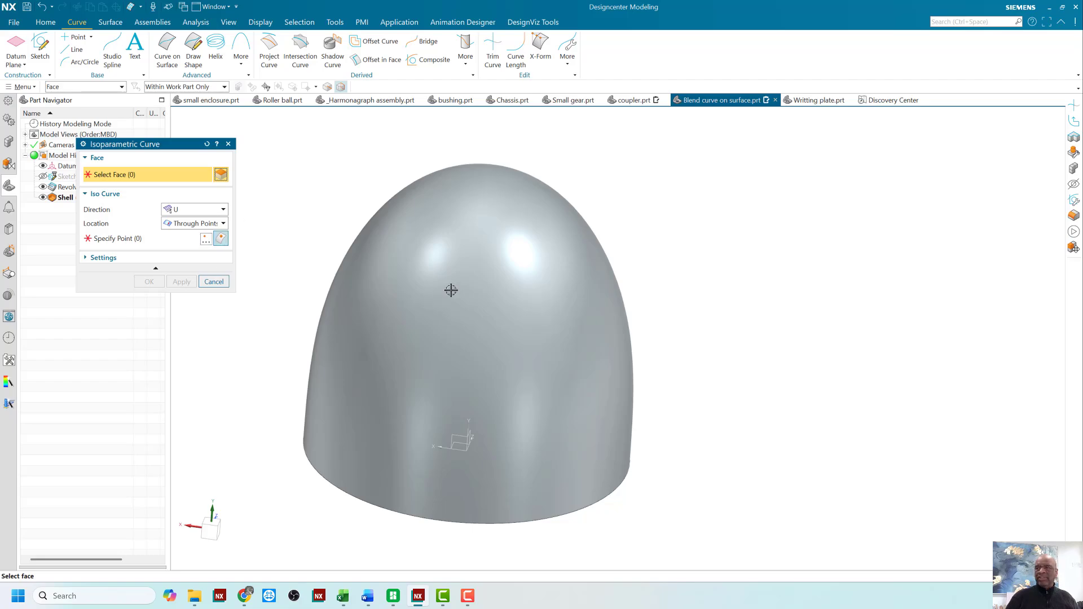
left_click(478, 287)
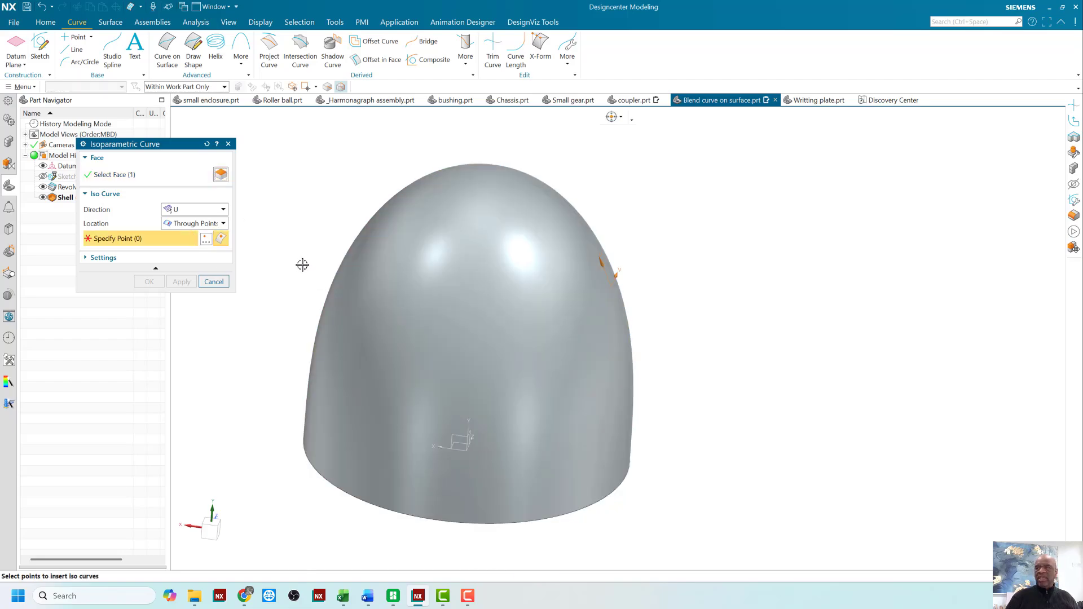
left_click(494, 287)
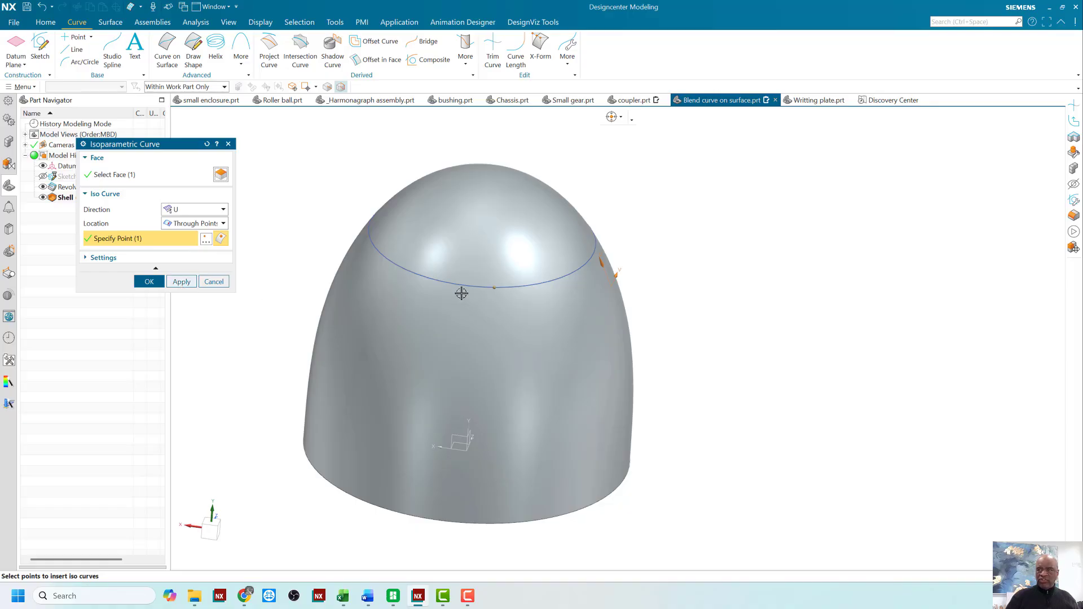
left_click_drag(494, 289, 476, 303)
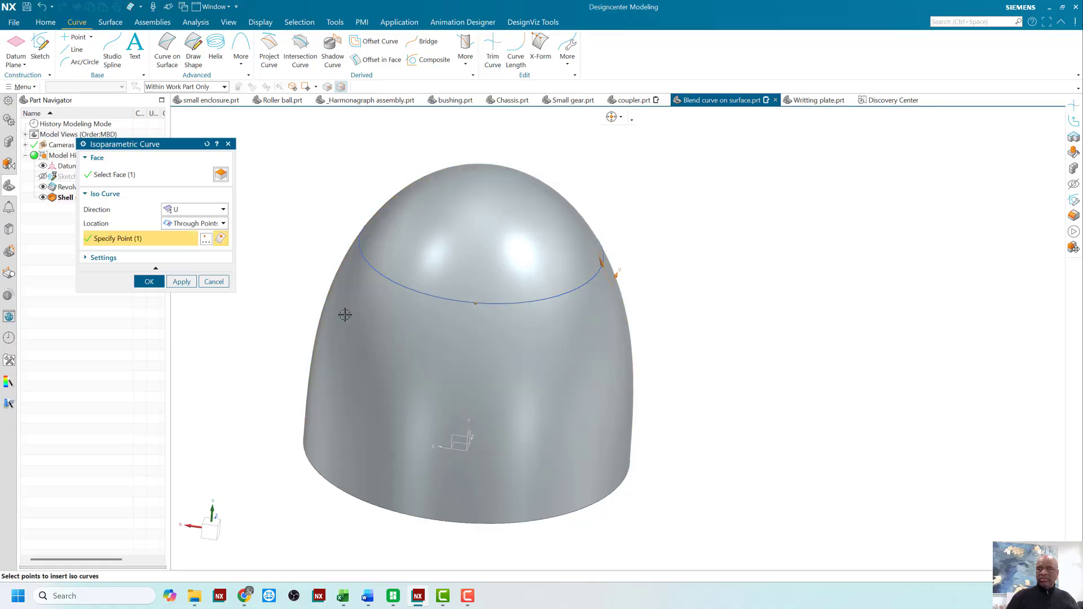
left_click(180, 282)
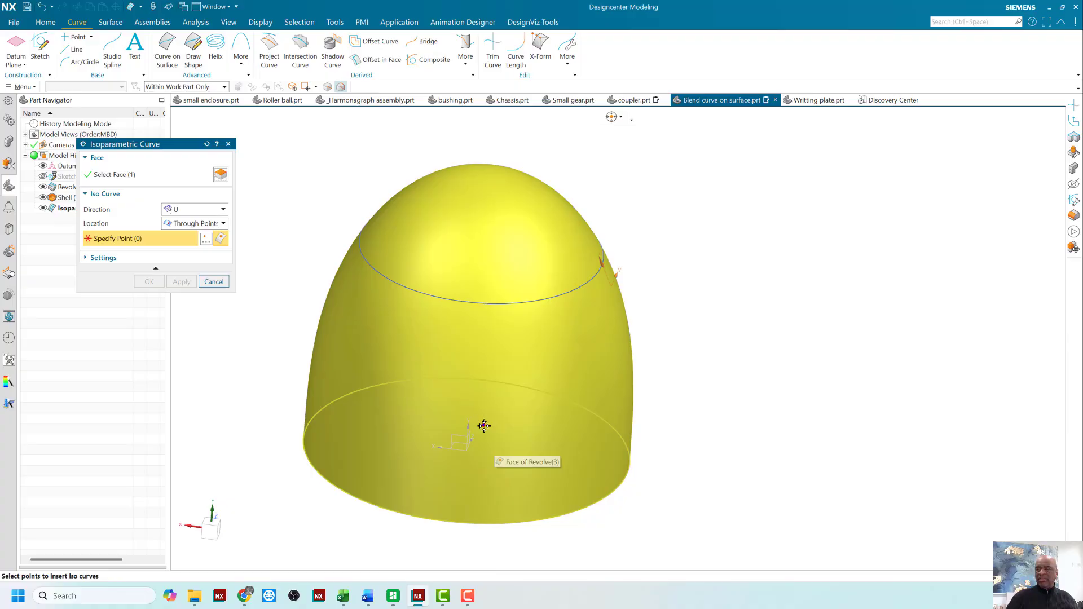
left_click(488, 429)
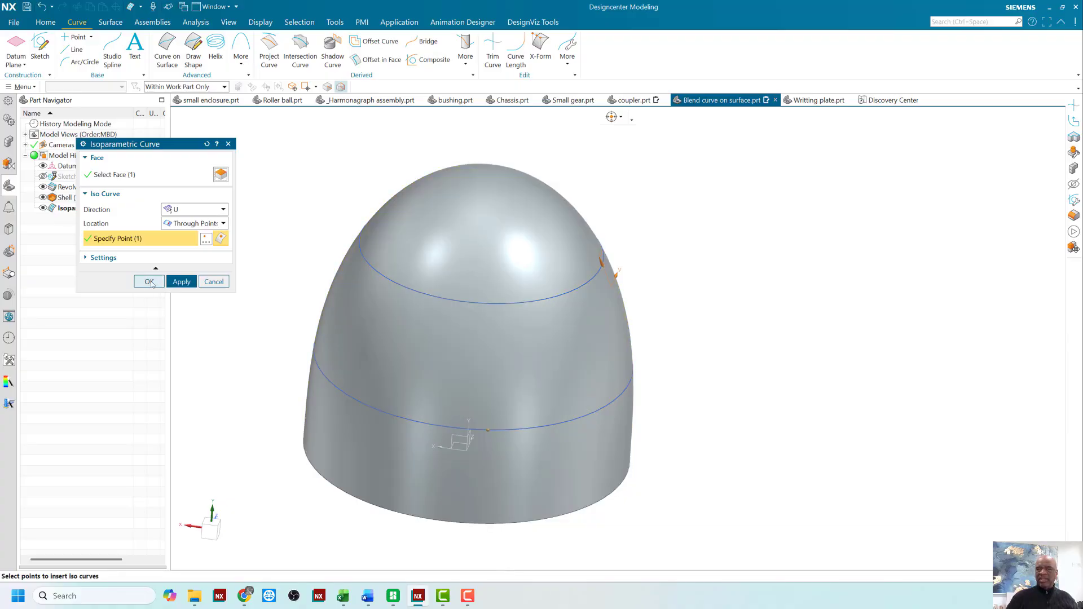
left_click(181, 281)
Add two V-direction isoparametric curves through points on the right and left of the dome's outer face, crossing the two horizontal curves
left_click(210, 212)
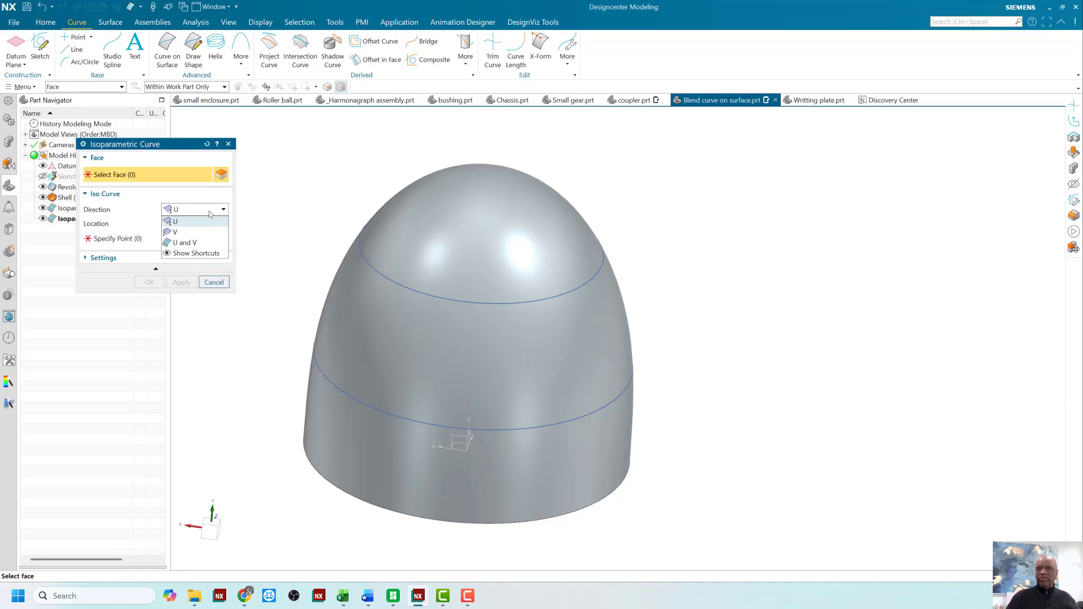
left_click(184, 232)
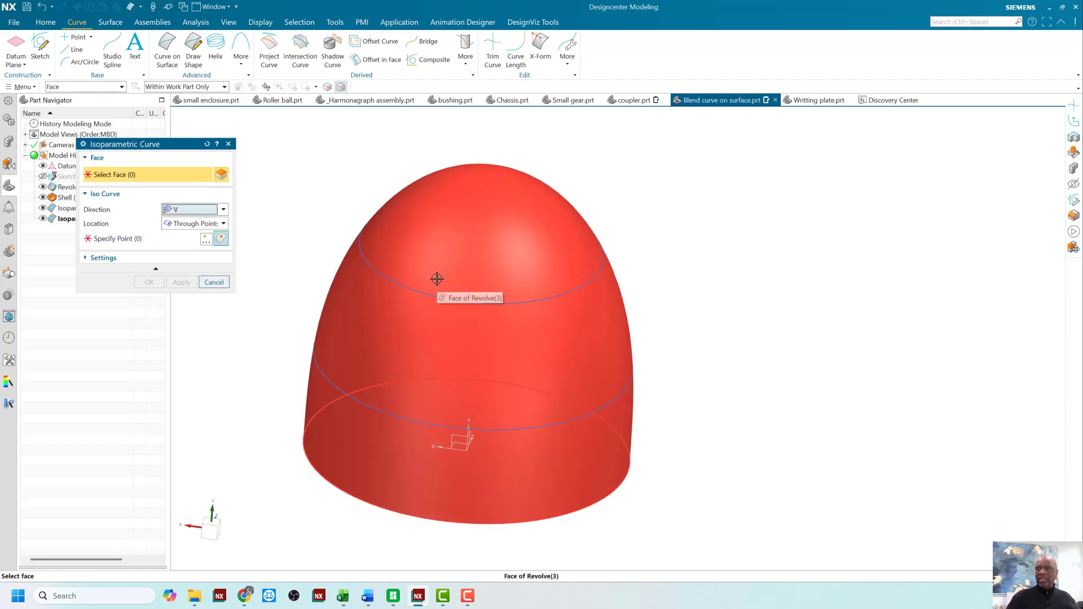
left_click(438, 281)
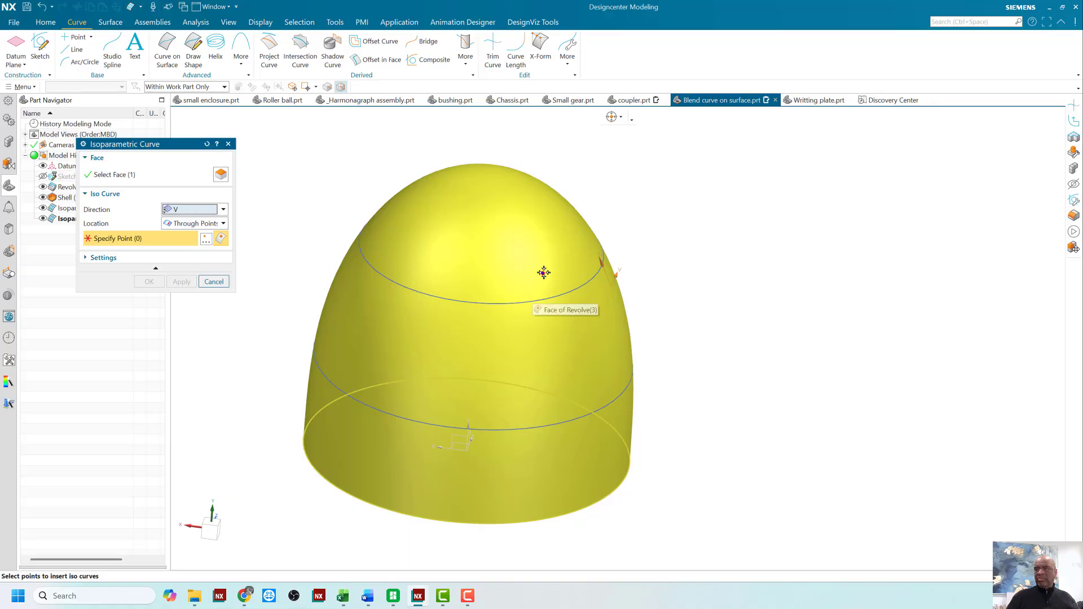
left_click(549, 262)
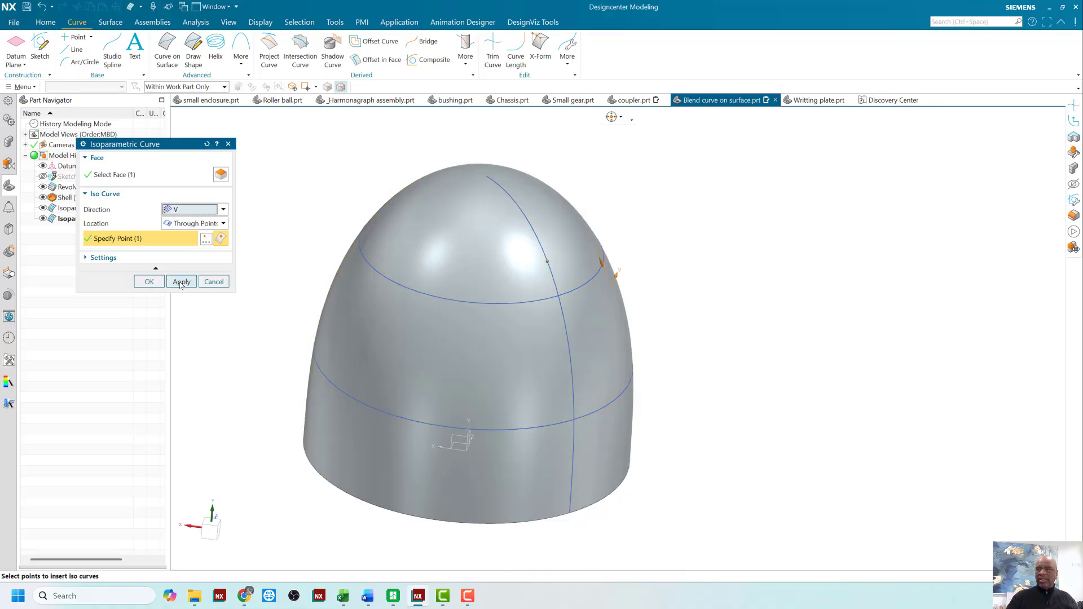
left_click(181, 281)
left_click(357, 323)
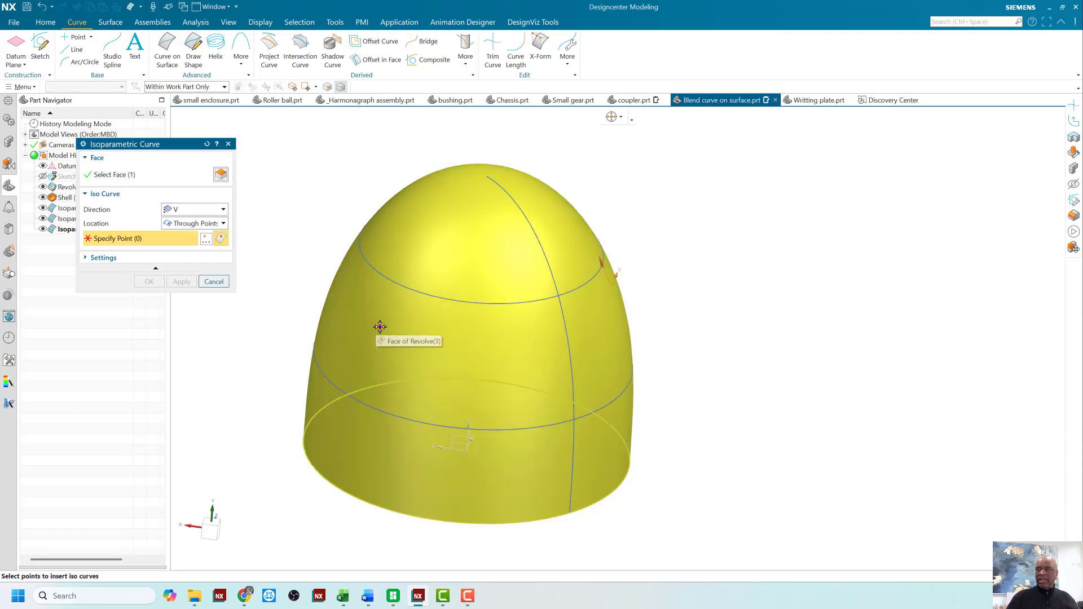
left_click(379, 331)
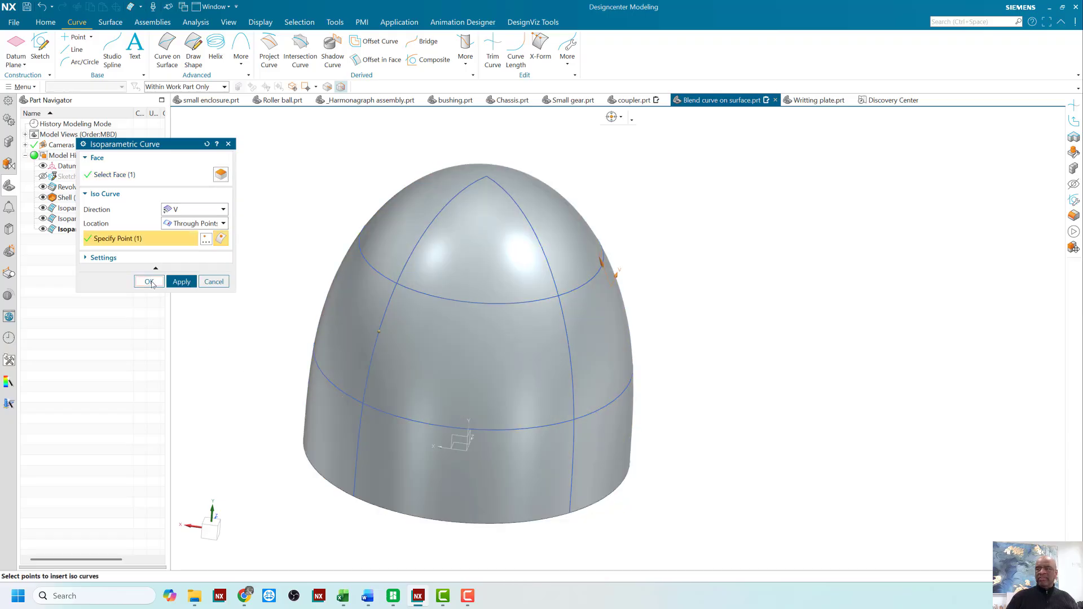
middle_click(423, 328)
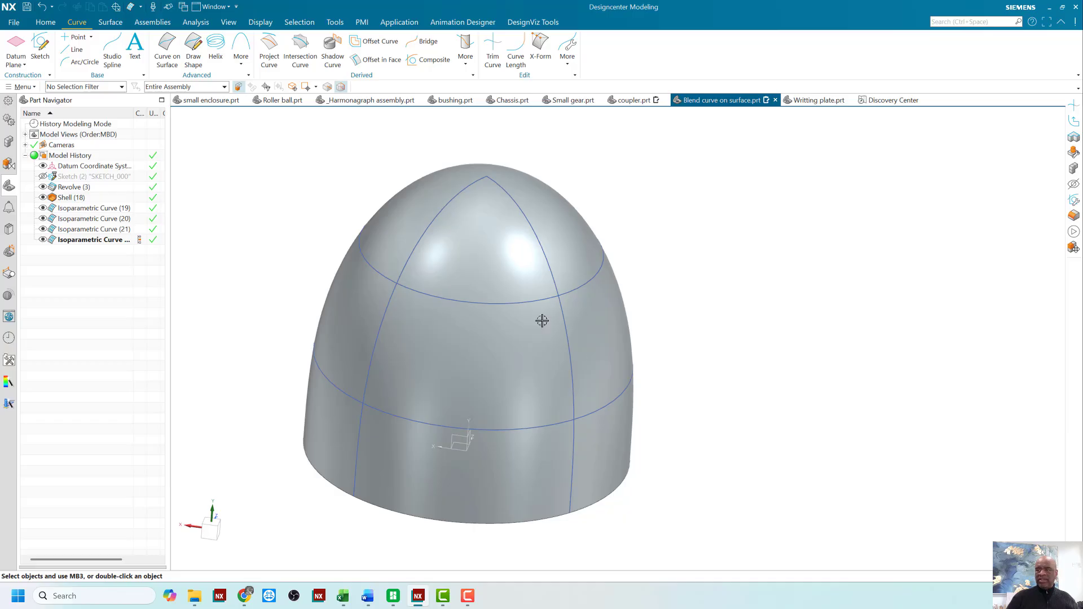
Fillet the upper-right crossing of the isoparametric curves with a 30 mm Blend Curve on Surface, trimming the input curves
mouse_move(706, 343)
middle_mouse_down()
mouse_move(703, 316)
mouse_move(703, 341)
mouse_move(701, 331)
middle_mouse_up()
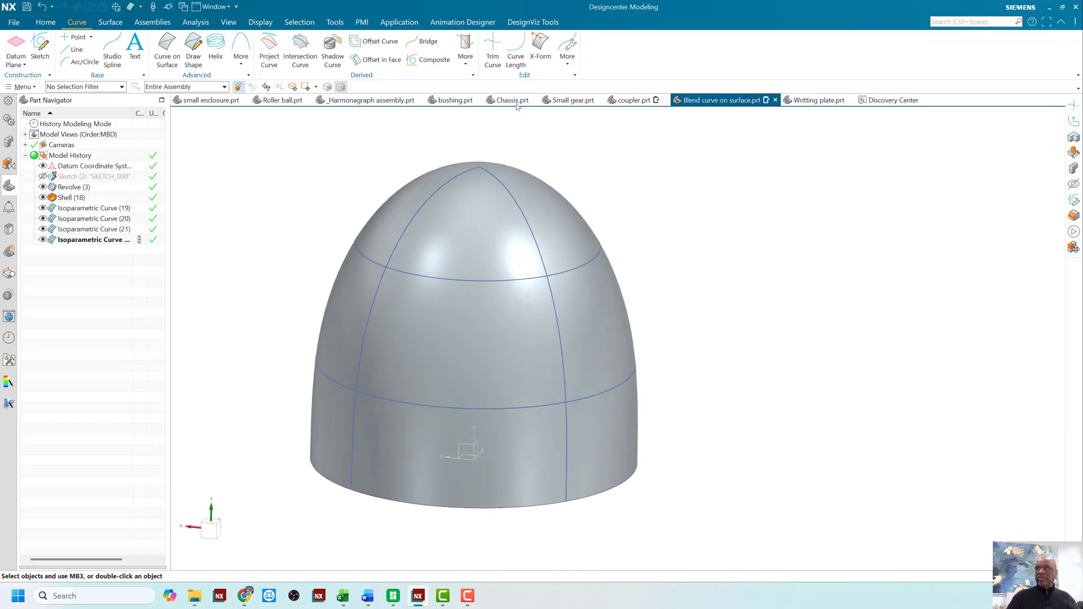
left_click(465, 51)
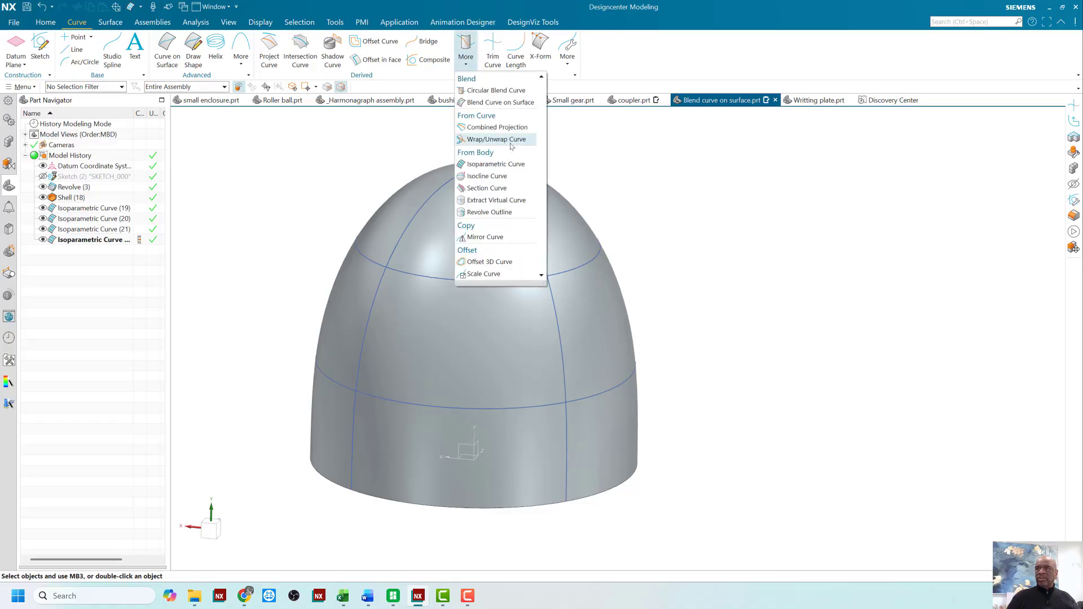
left_click(488, 104)
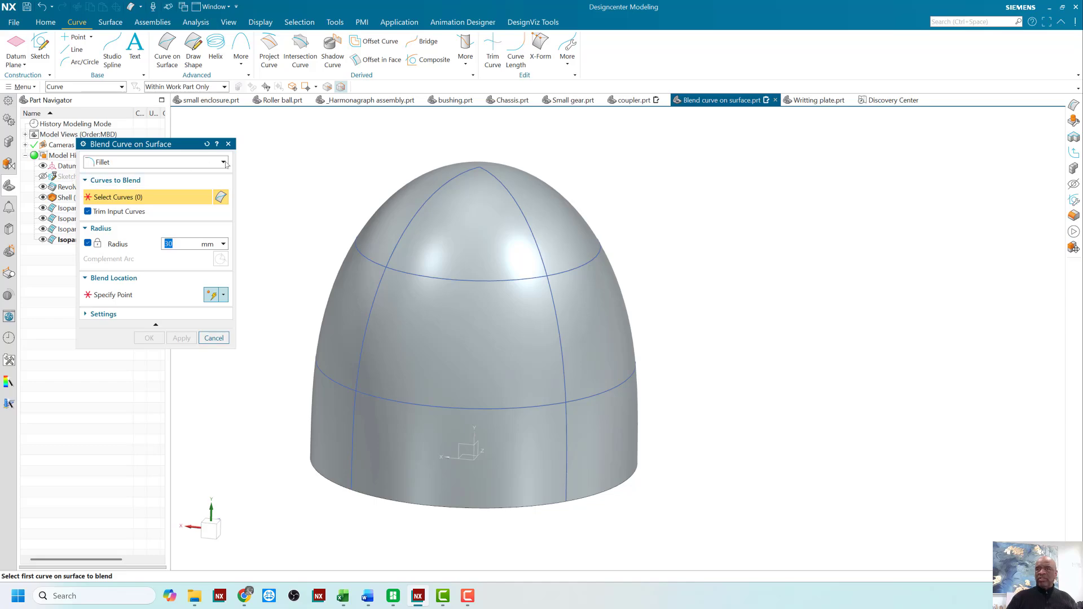
left_click(119, 163)
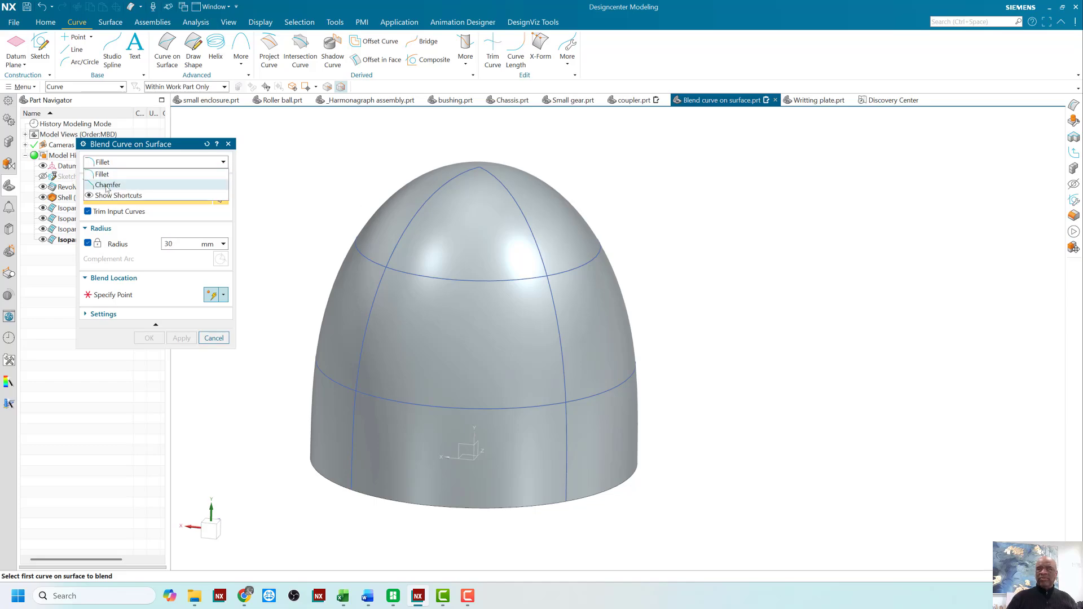
left_click(108, 184)
left_click(110, 163)
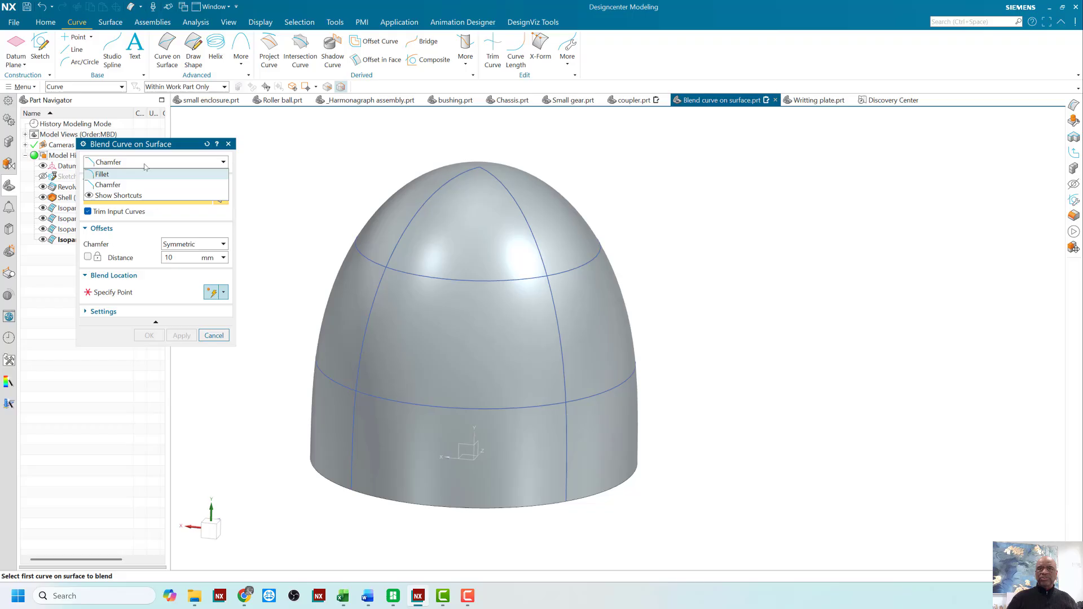
left_click(113, 175)
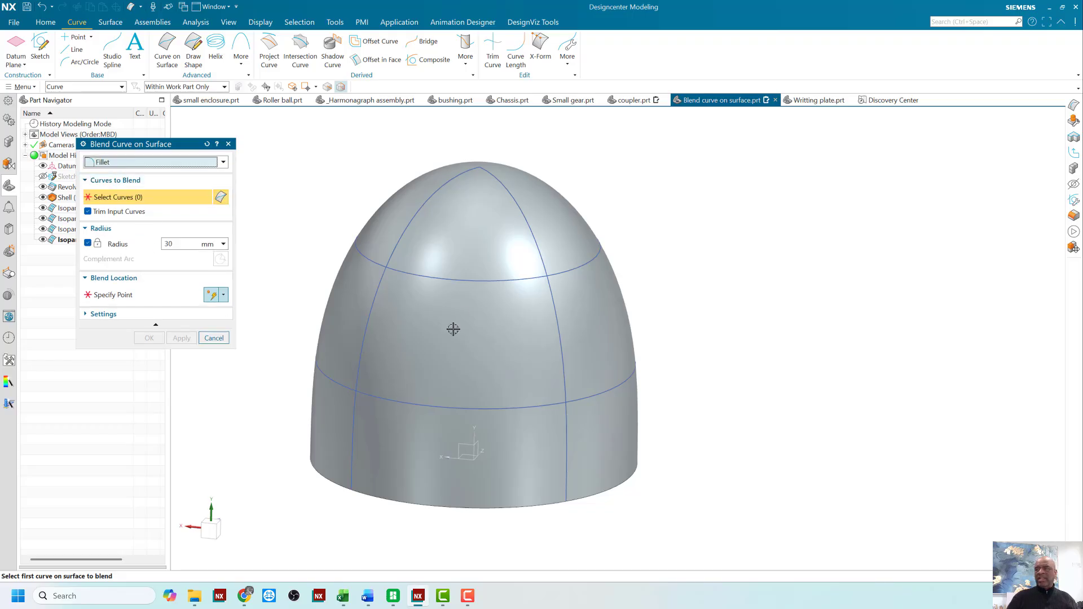
left_click(524, 279)
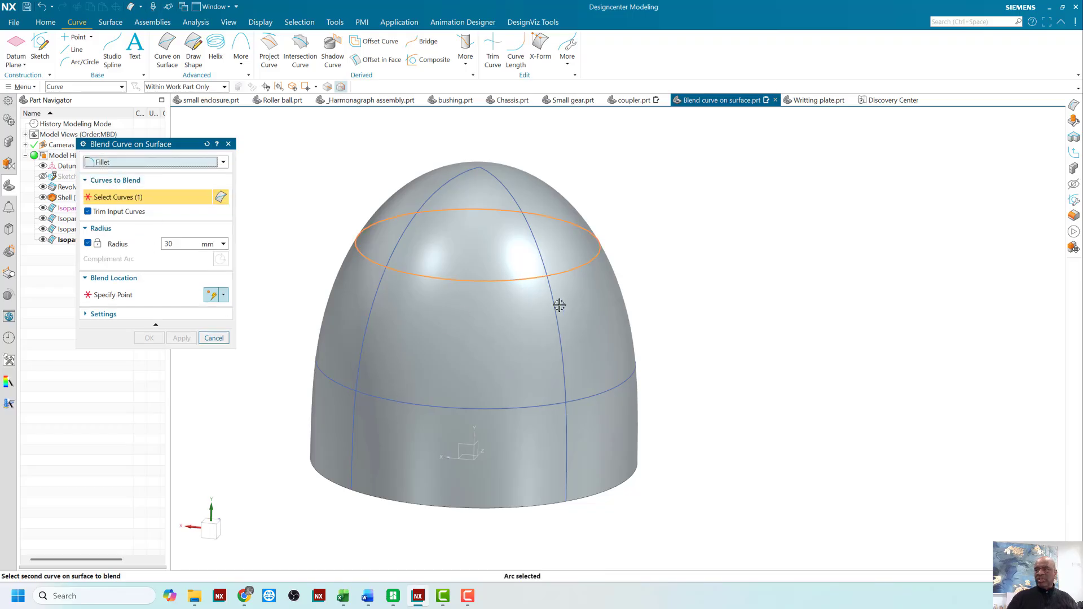
left_click(550, 308)
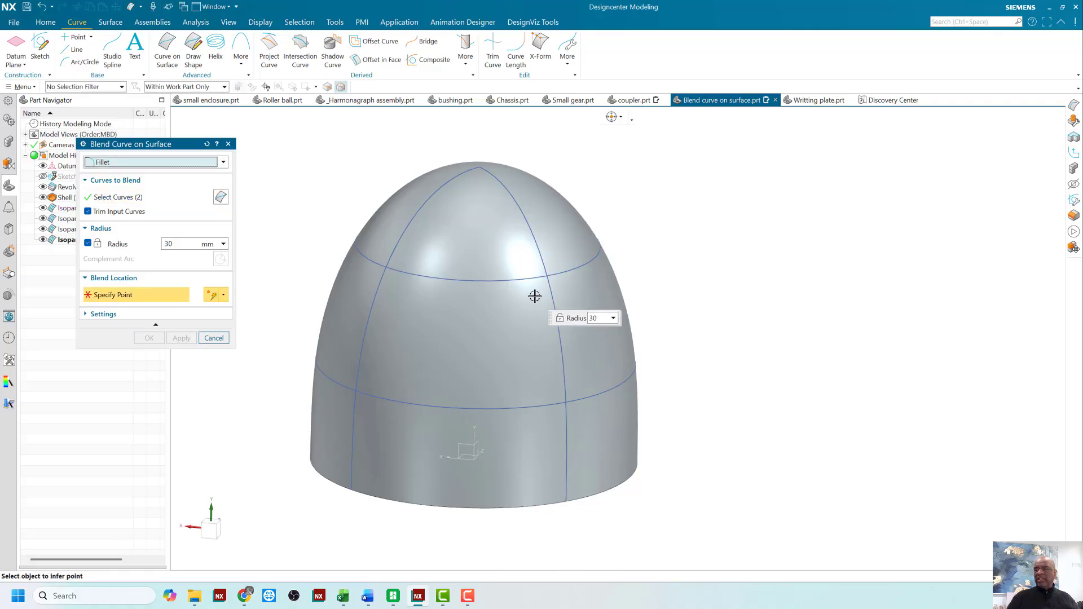
left_click(534, 294)
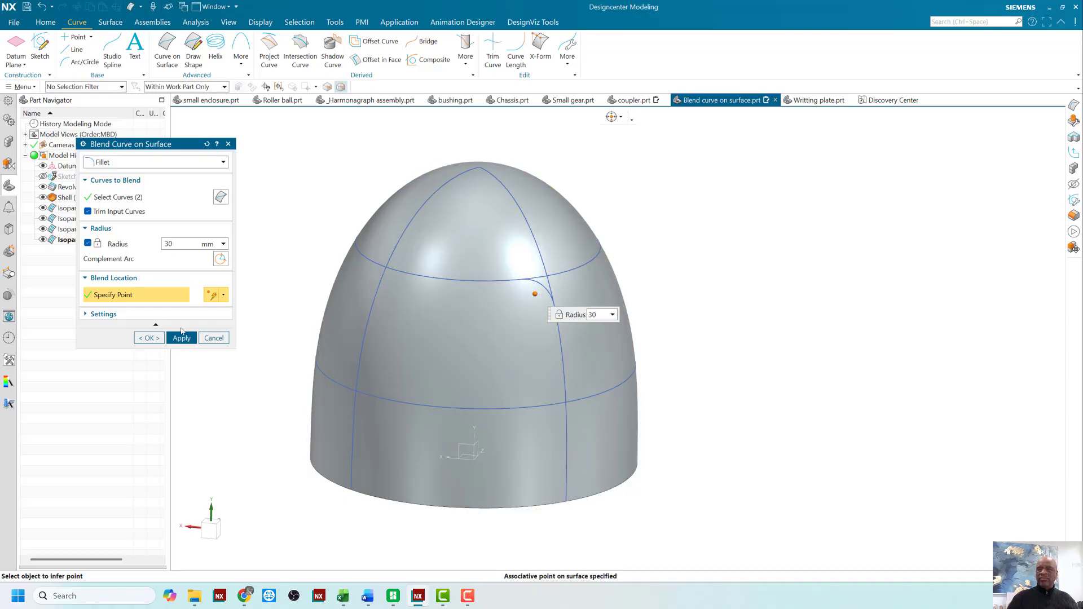
left_click(181, 338)
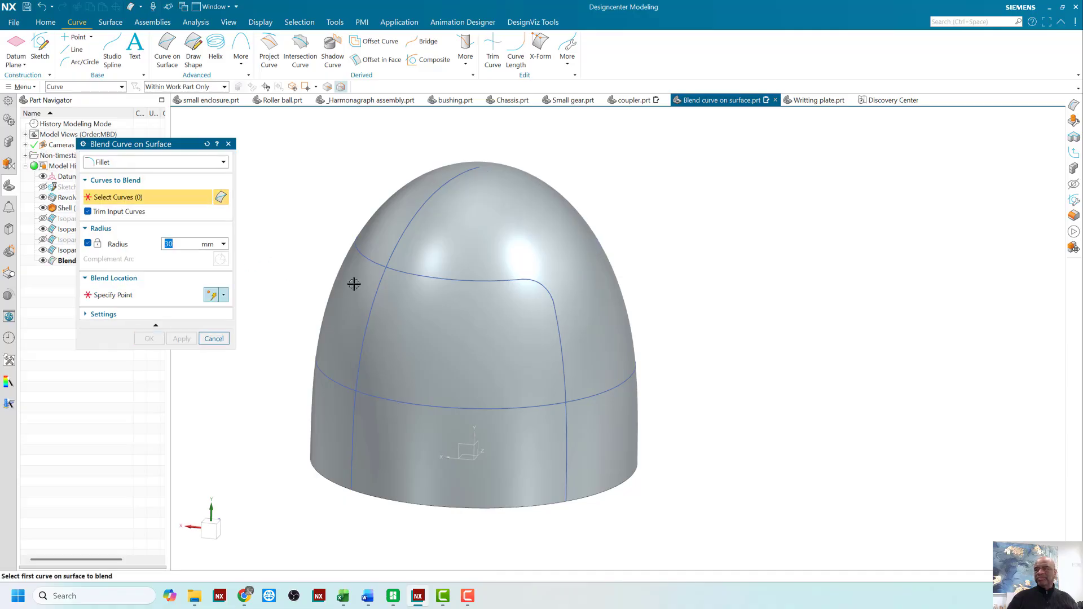
Blend the upper horizontal curve with the left vertical curve using a 30 mm fillet inside their crossing, trimming both
left_click(398, 272)
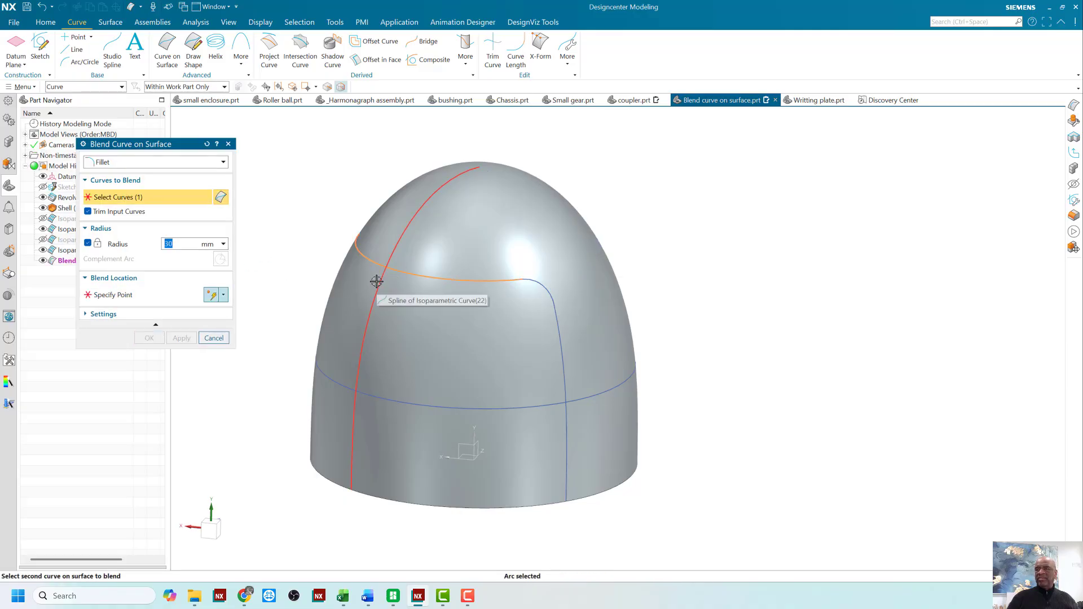
left_click(389, 279)
left_click(393, 280)
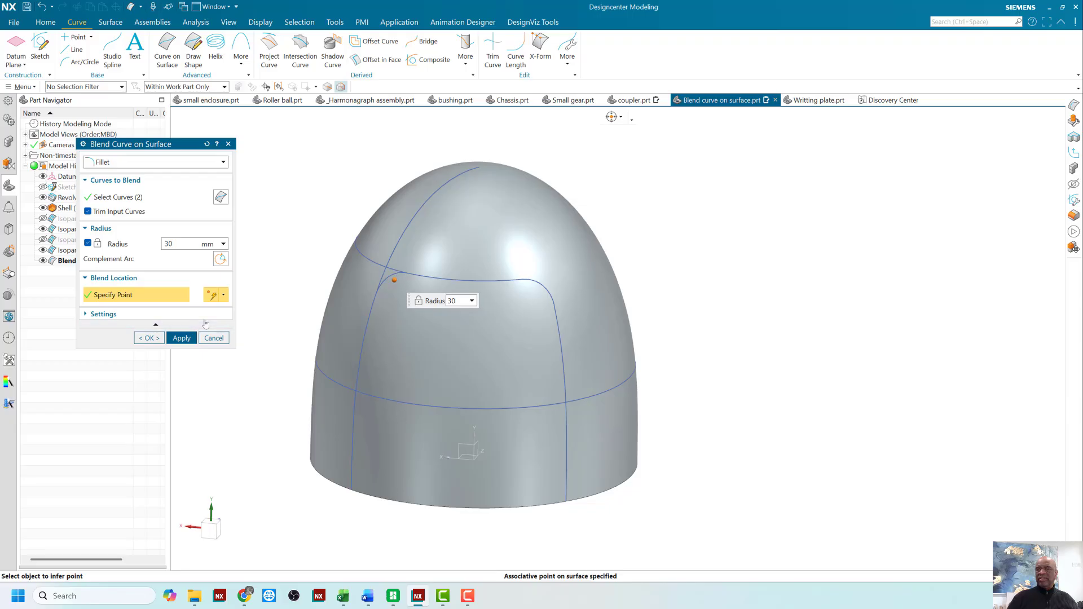
left_click(181, 338)
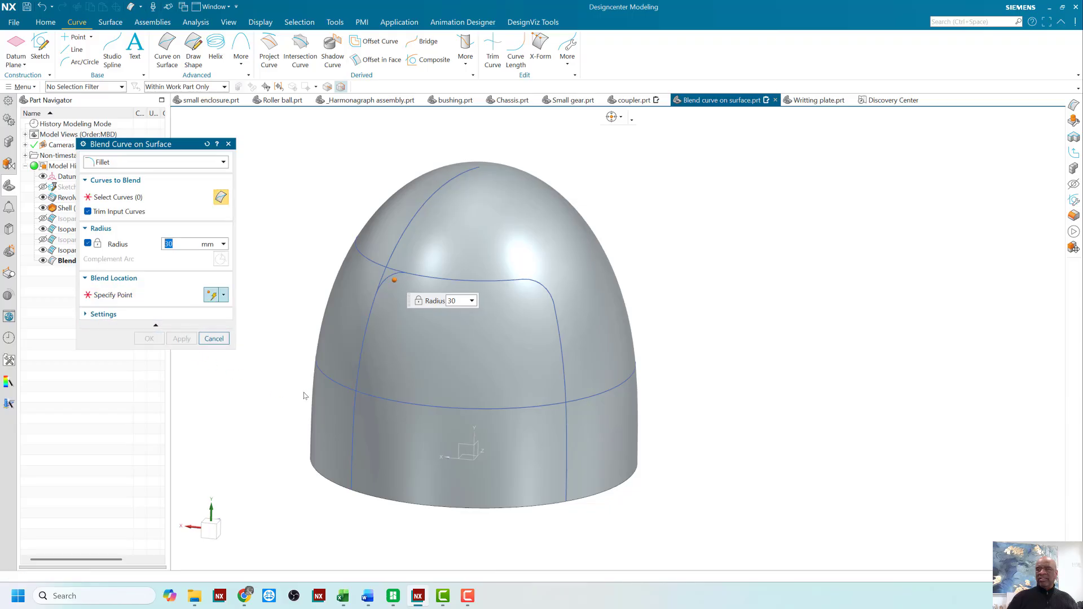
Fillet the lower-left crossing of the left vertical and lower horizontal curves with a 30 mm radius, trimming both
left_click(358, 367)
left_click(370, 390)
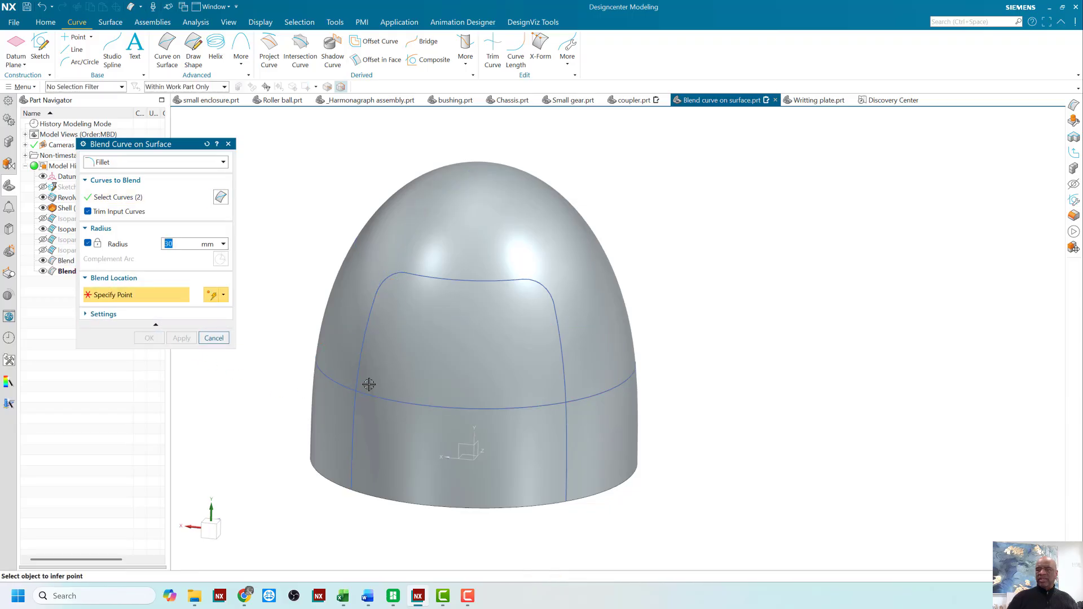
left_click(369, 382)
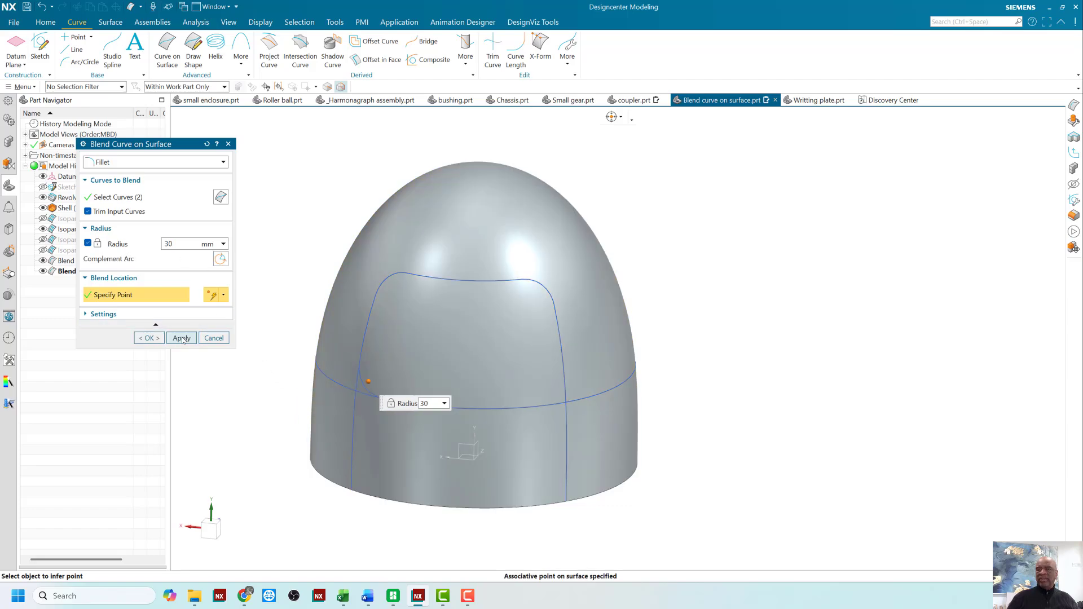
middle_click(420, 415)
Close the rounded loop with a 30 mm fillet at the lower-right crossing and finish the curve blending
left_click(537, 403)
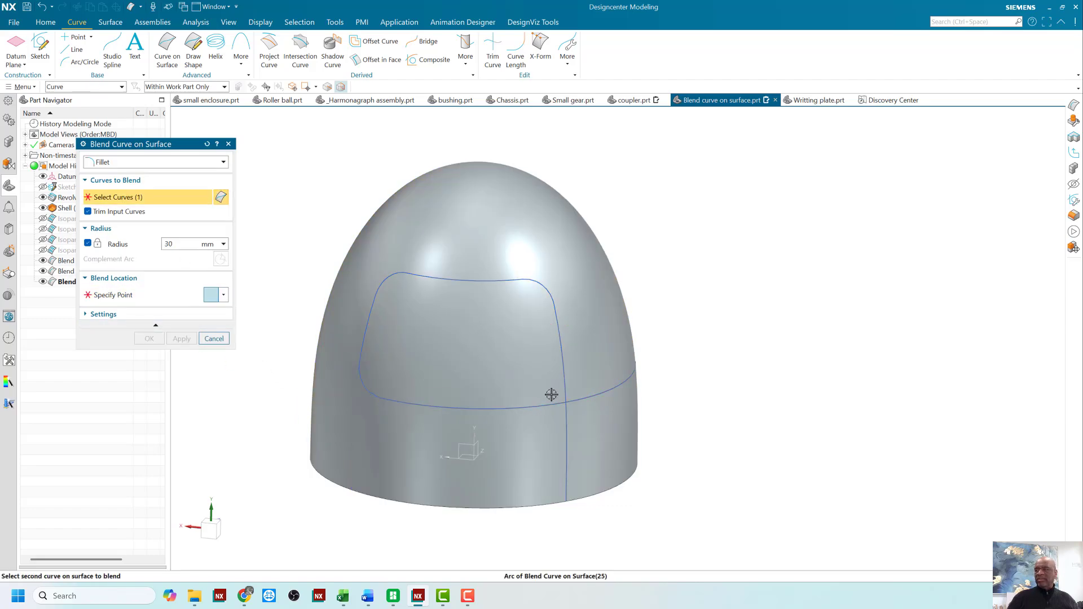
left_click(560, 386)
left_click(551, 393)
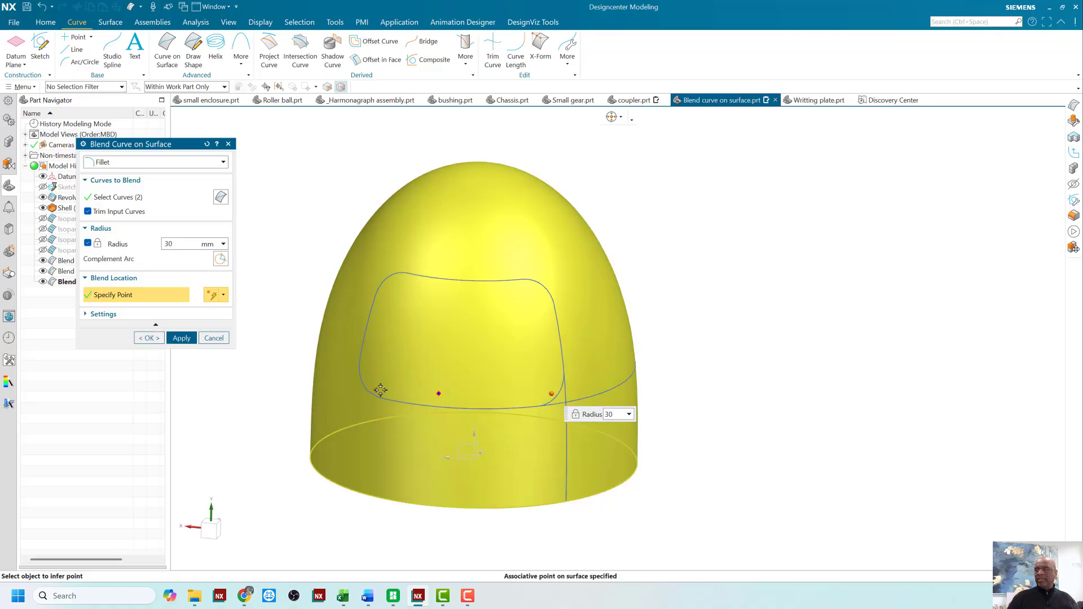
left_click(149, 338)
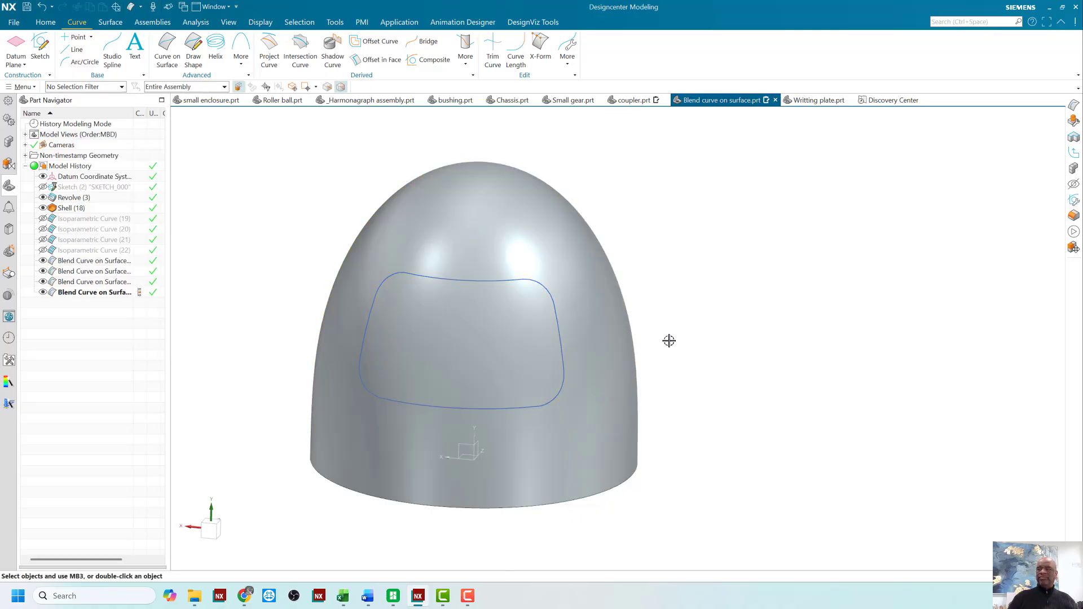
Set up a constant 12 mm Offset Curve in Face of the closed rounded loop, using the dome's body faces
middle_click_drag(670, 338, 691, 333)
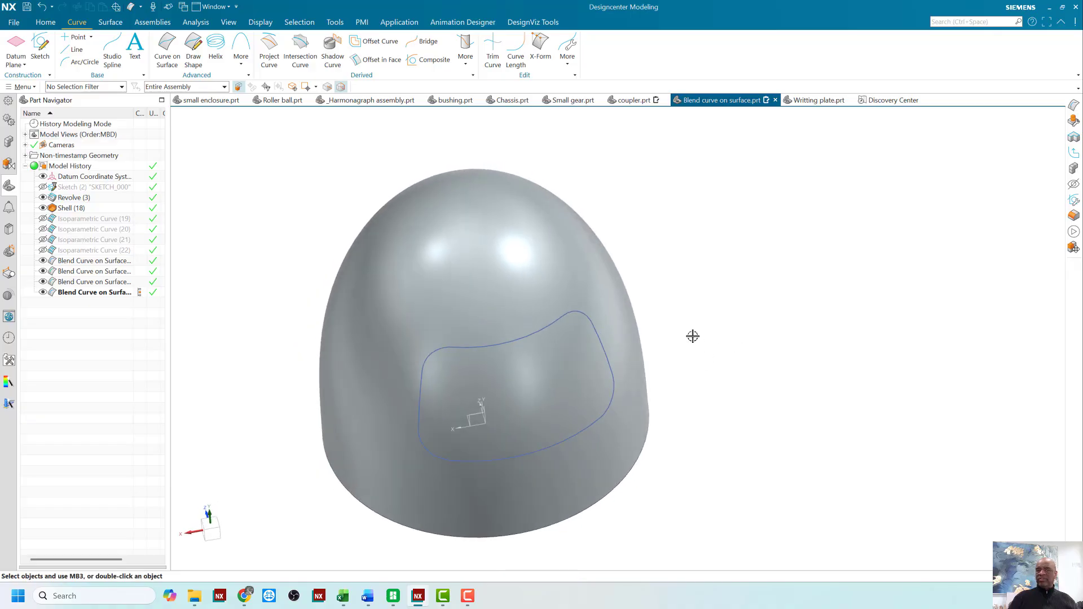
scroll(612, 305, "up", 6)
scroll(496, 326, "up", 2)
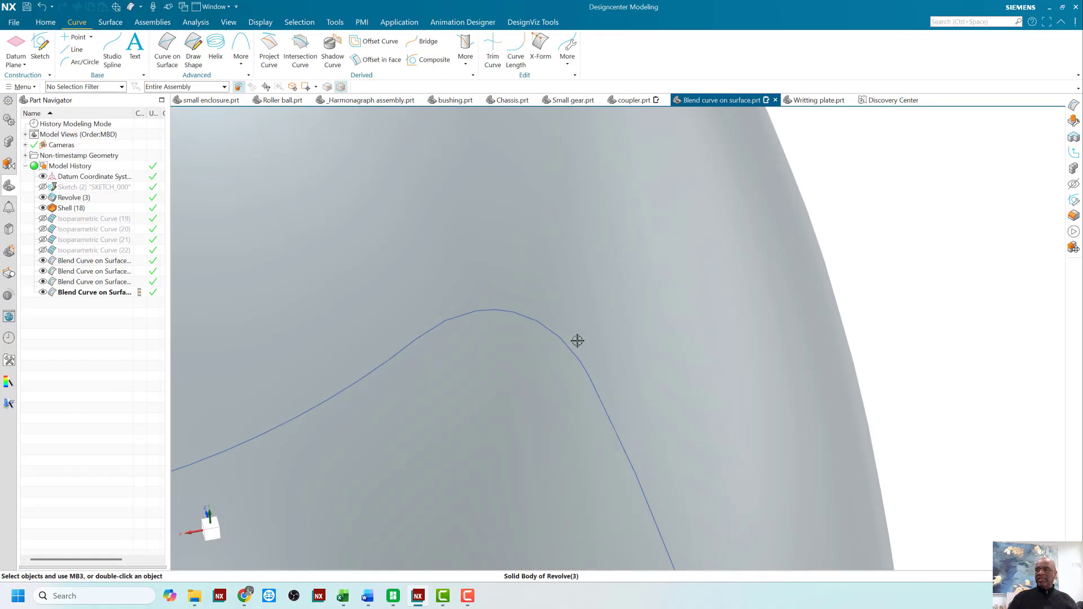
scroll(541, 316, "down", 8)
middle_click_drag(501, 300, 626, 308)
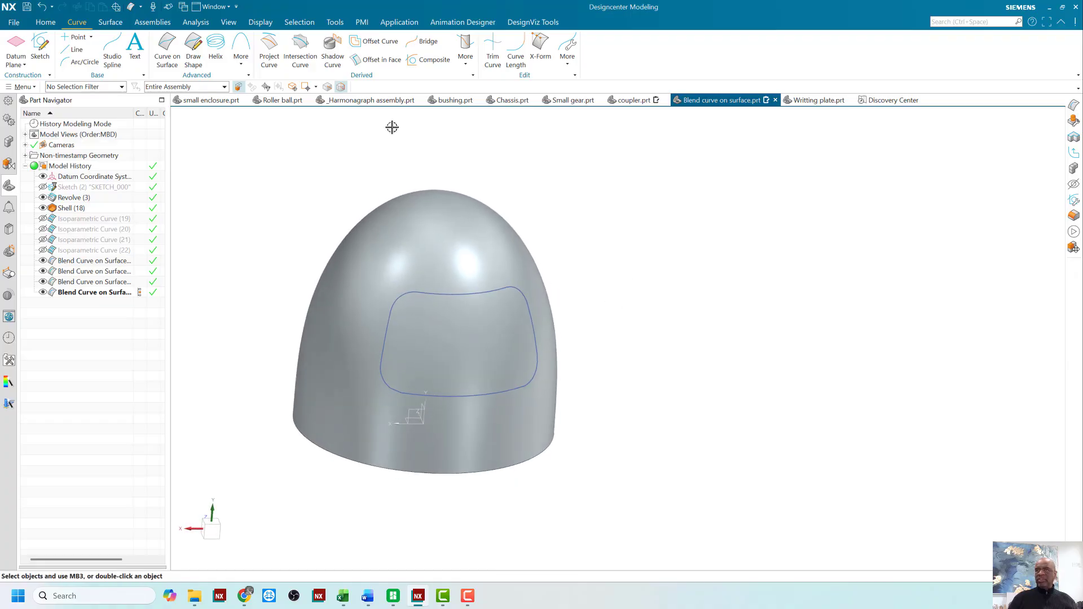
left_click(376, 60)
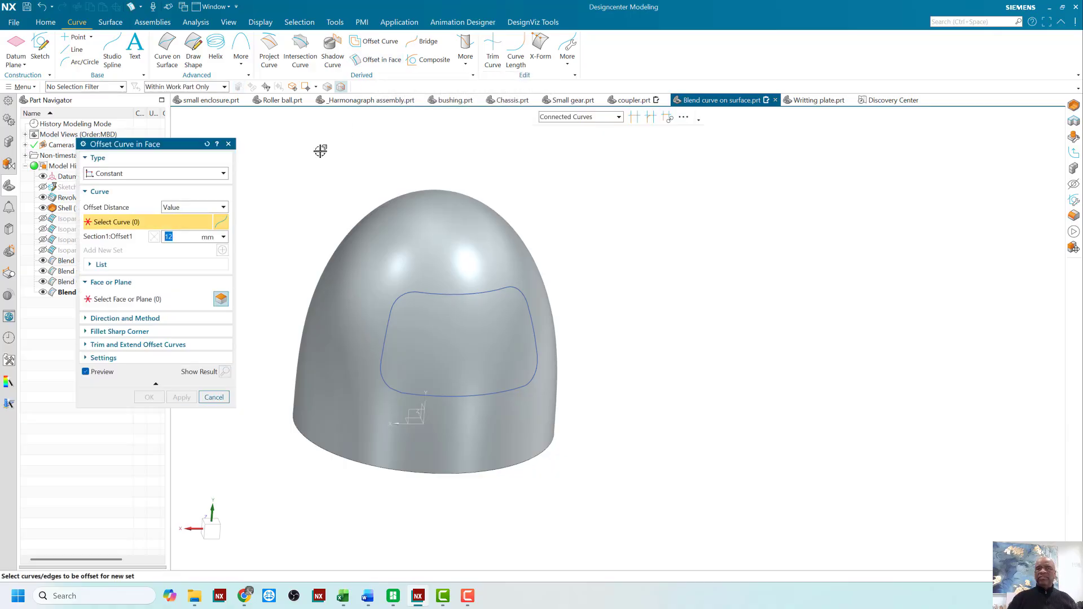
left_click(220, 174)
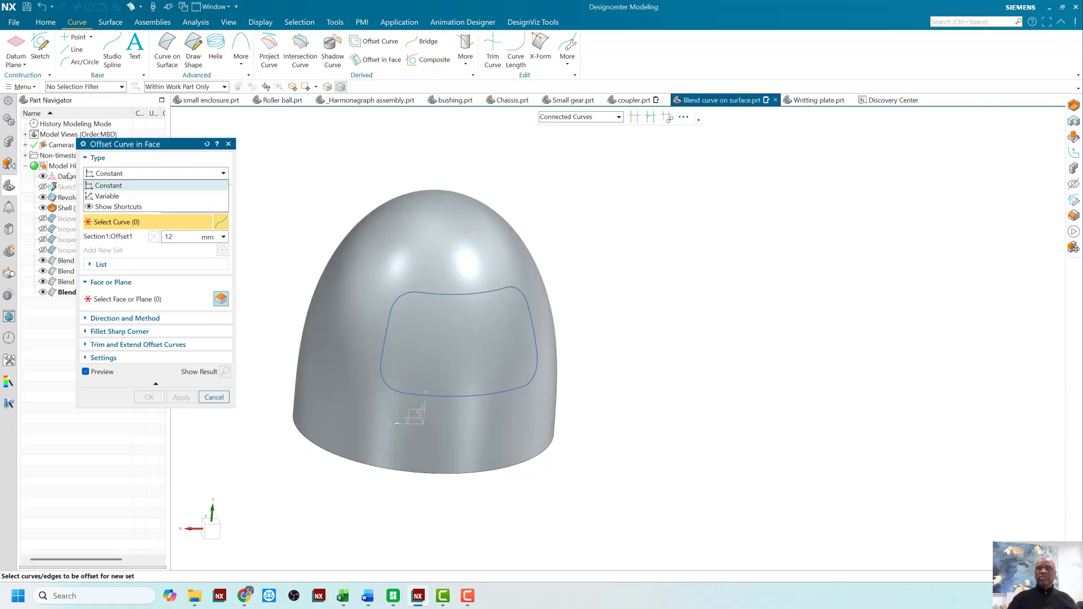
left_click(105, 186)
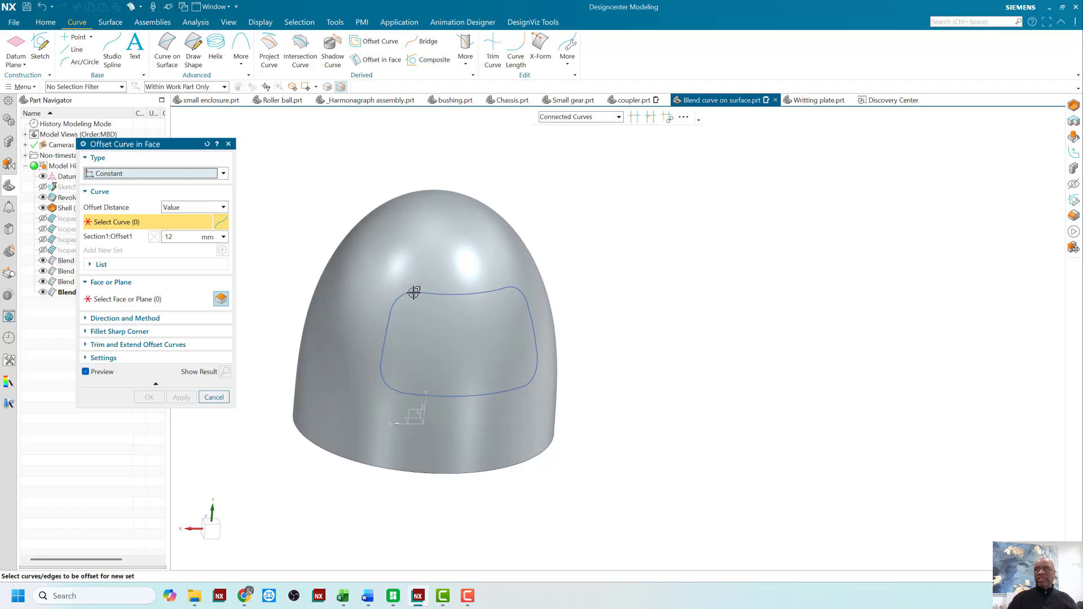
left_click(459, 294)
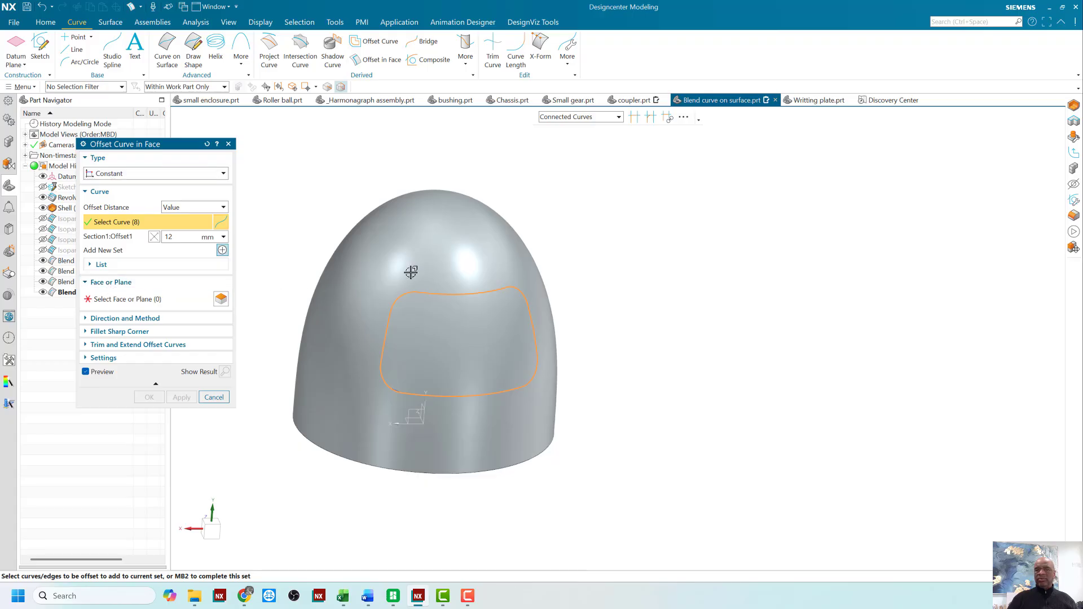
left_click(88, 298)
left_click(338, 303)
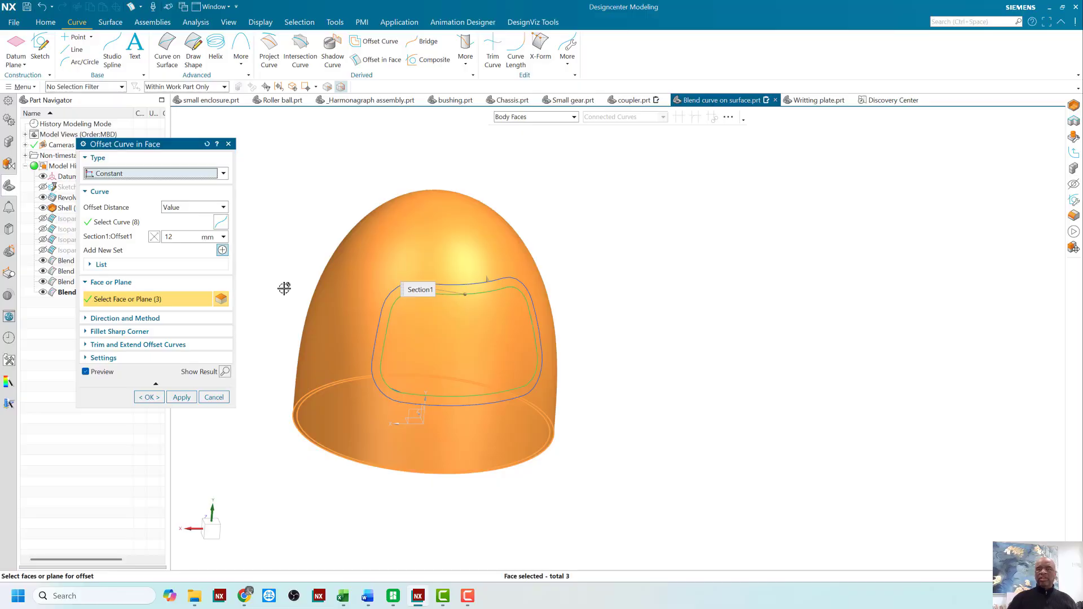
Set the face curve offset method to Arc Length, keep the direction normal to the curve, and create the 12 mm offset loop
left_click(188, 320)
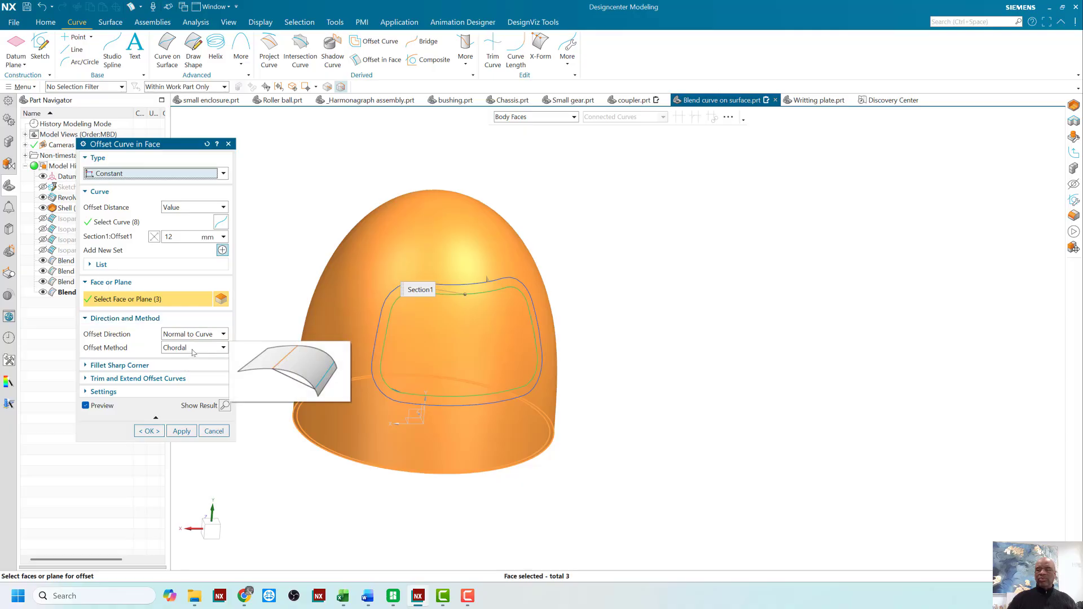
left_click(193, 350)
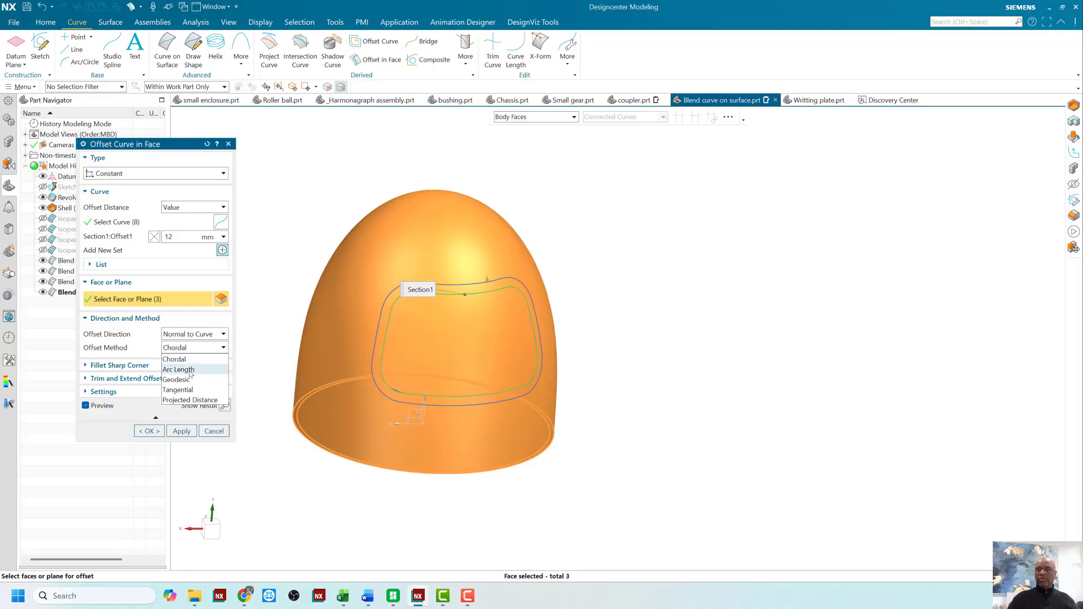
left_click(180, 370)
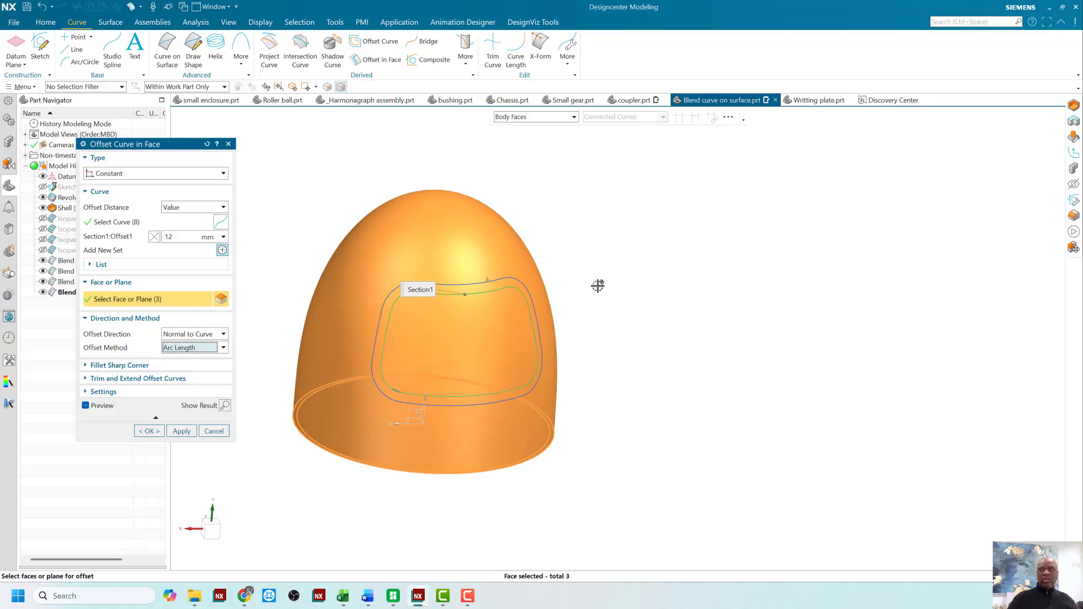
scroll(514, 278, "up", 3)
scroll(512, 280, "up", 6)
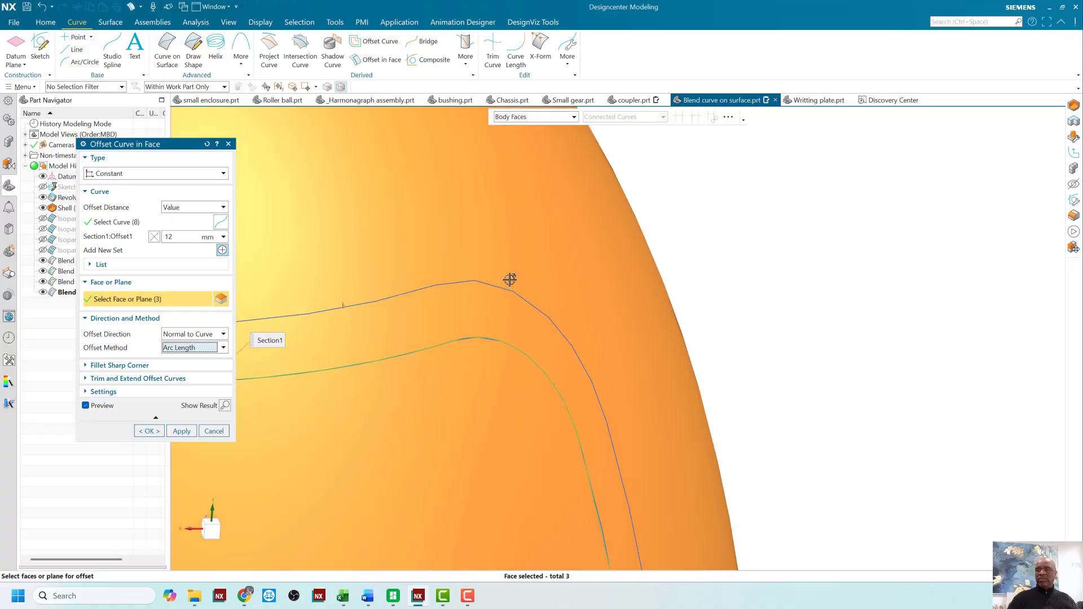
scroll(514, 283, "down", 3)
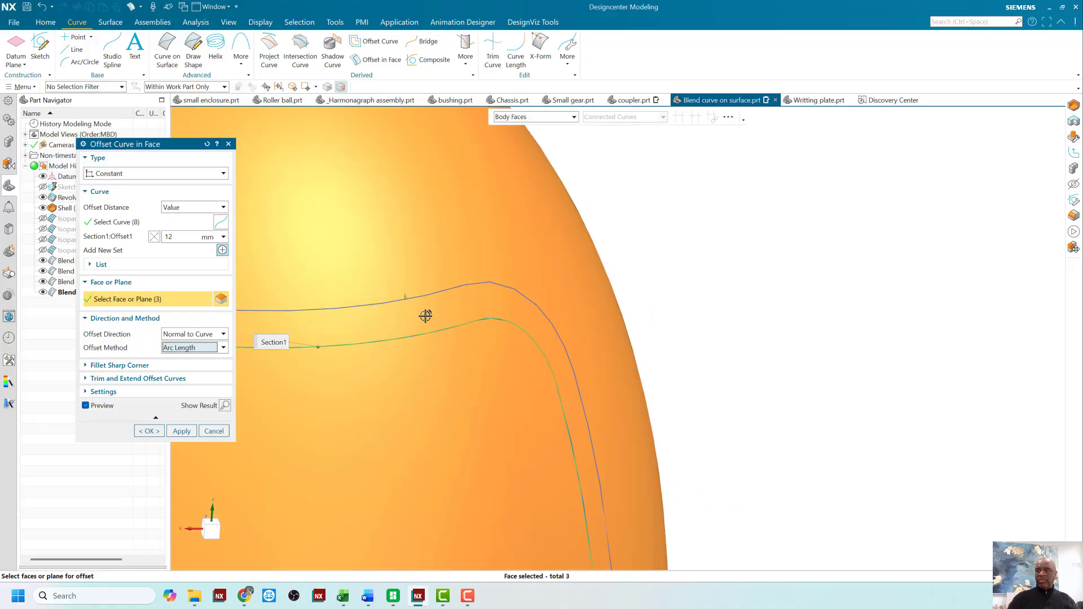
scroll(491, 302, "down", 2)
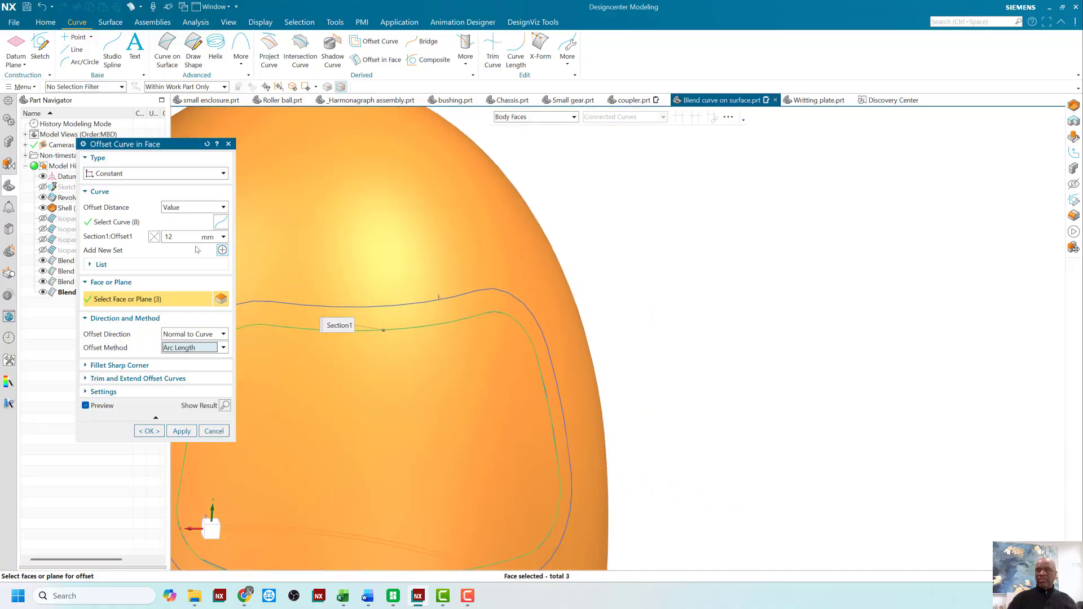
scroll(506, 283, "down", 5)
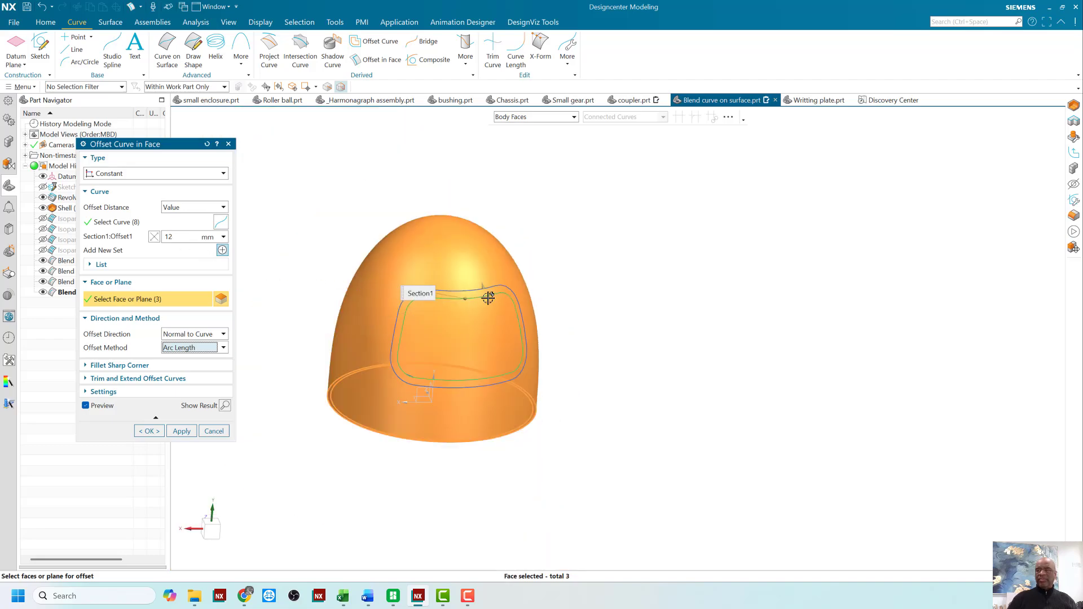
scroll(488, 297, "up", 6)
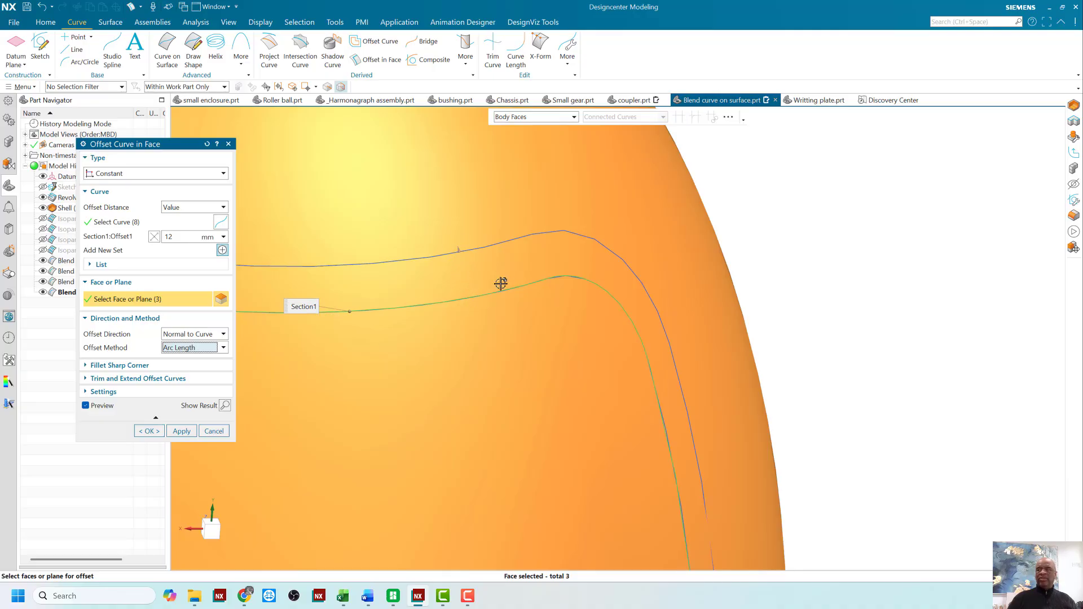
scroll(500, 283, "down", 5)
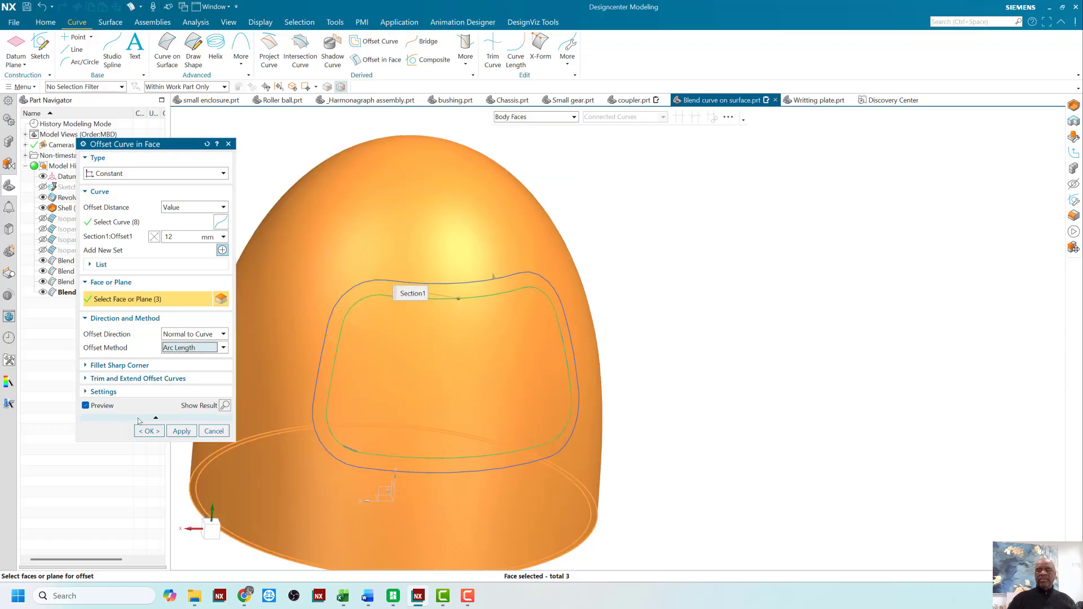
left_click(145, 431)
Apply Offset Region with a distance of -10 mm to the dome area inside the inner loop, selecting it as region boundary faces
mouse_move(671, 295)
middle_mouse_down()
mouse_move(667, 257)
mouse_move(685, 282)
middle_mouse_up()
left_click(45, 22)
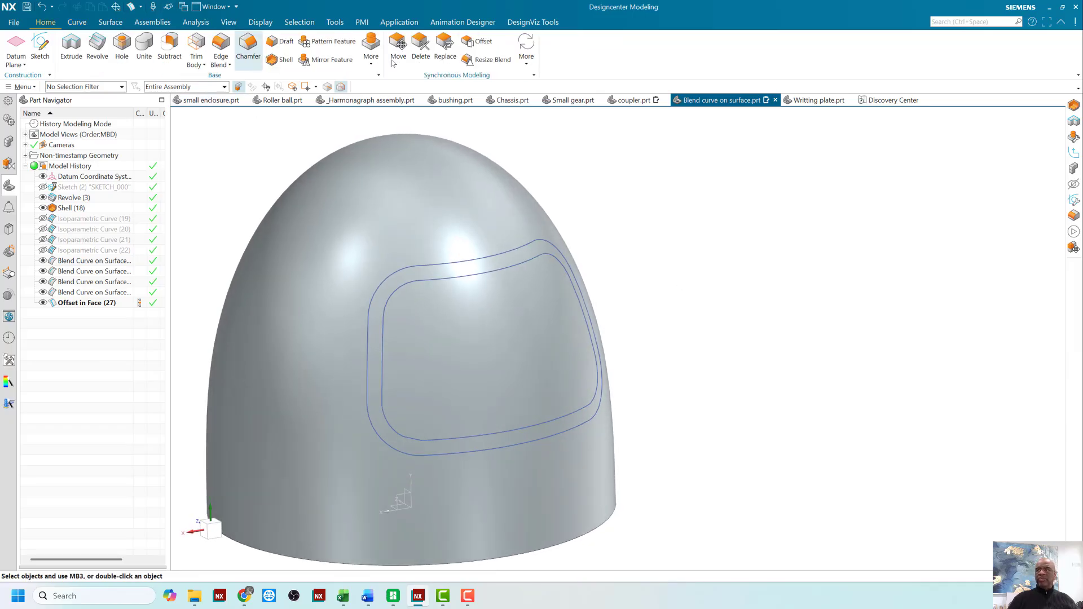
left_click(477, 41)
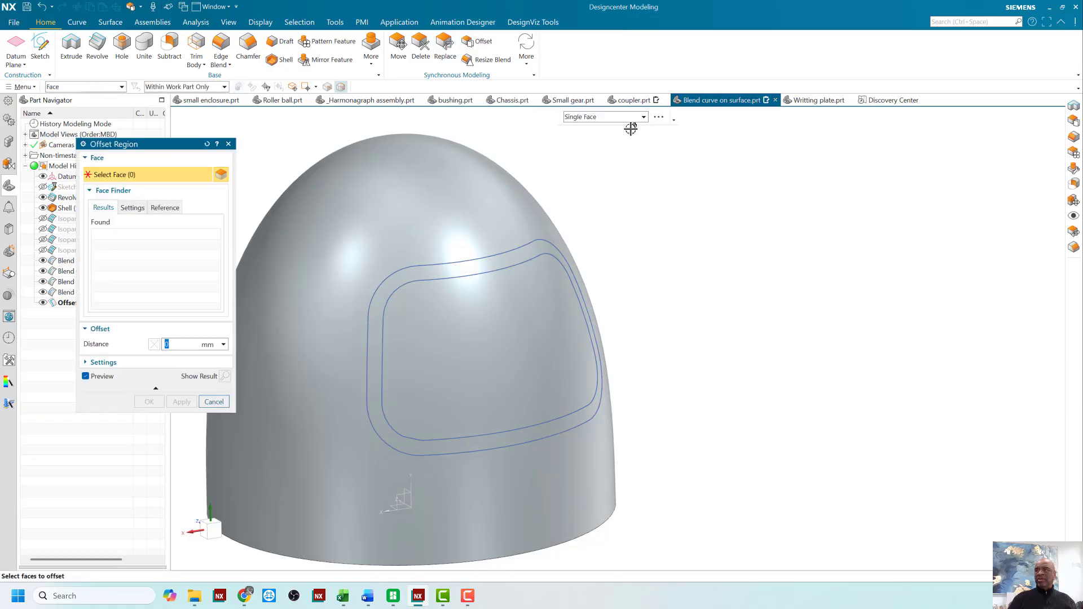
left_click(632, 119)
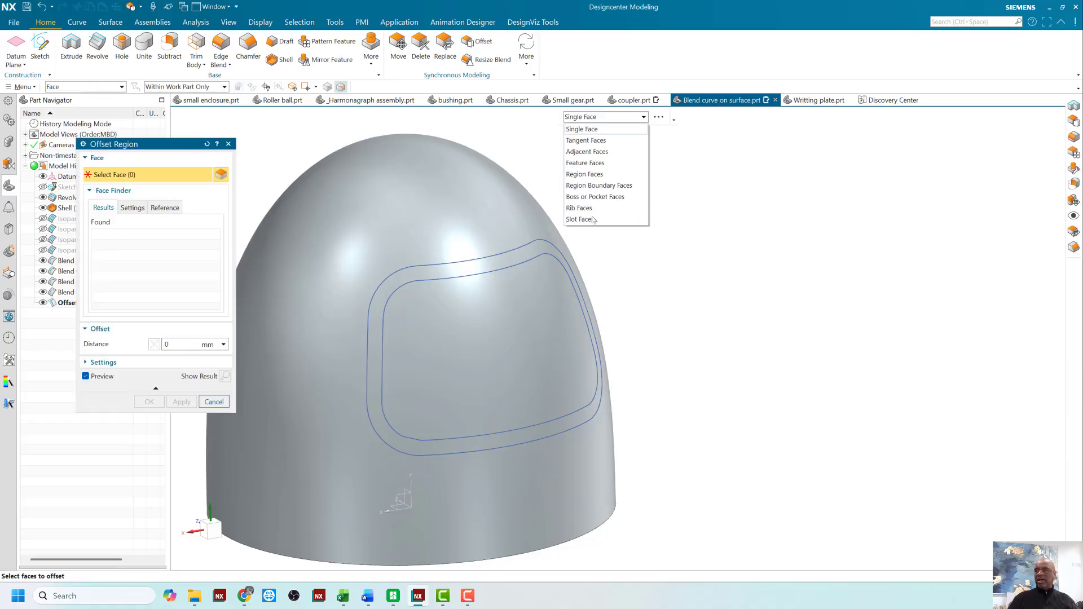
left_click(611, 187)
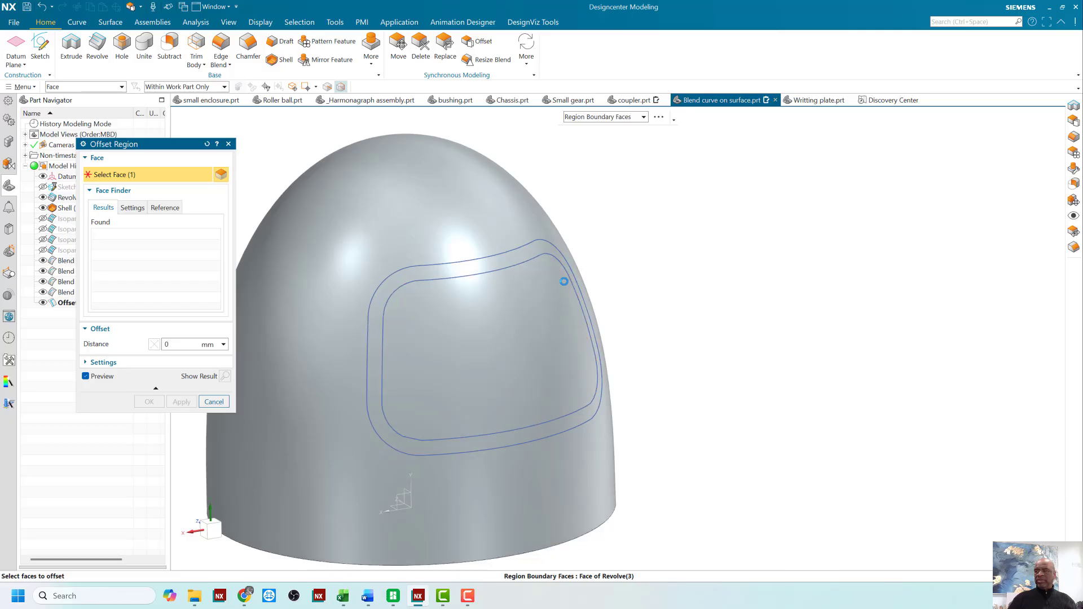
left_click(534, 311)
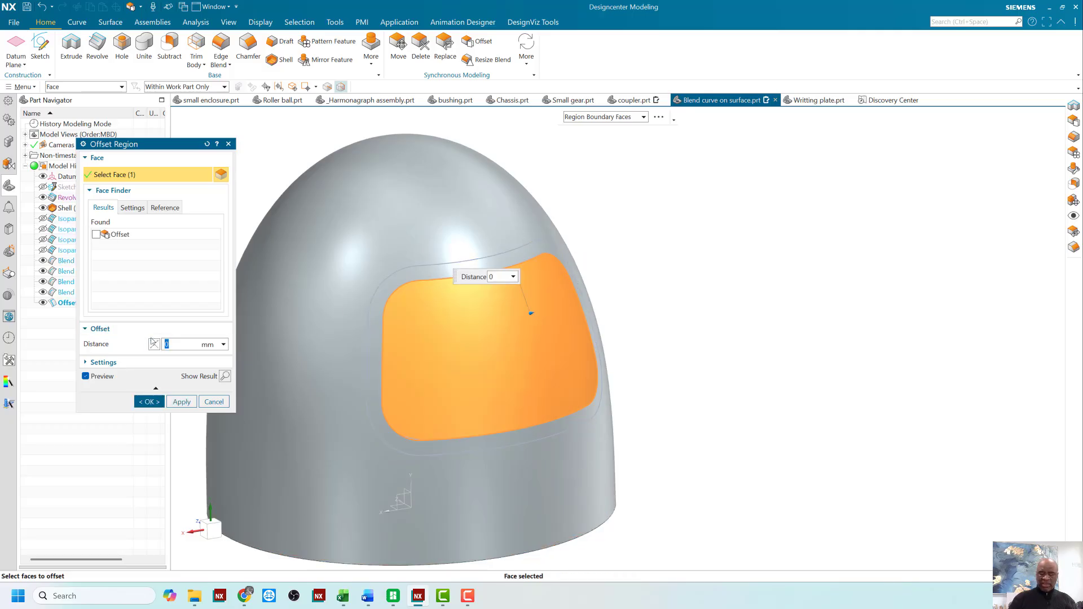
key("Return")
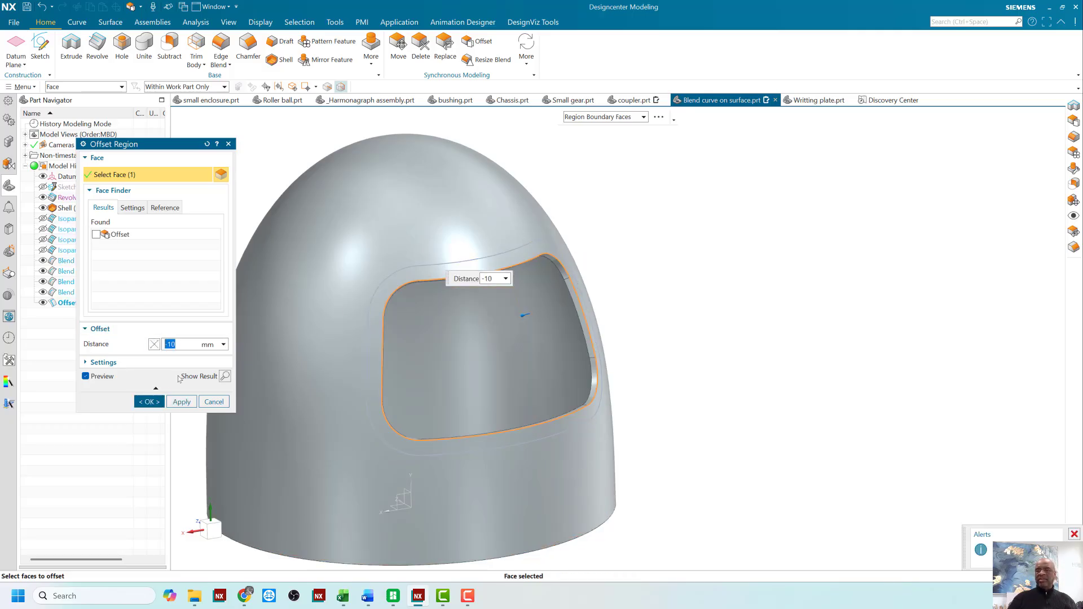
Divide the dome's outer face with the outer offset loop, projecting normal to the face
middle_click_drag(694, 338, 512, 226)
scroll(513, 226, "up", 5)
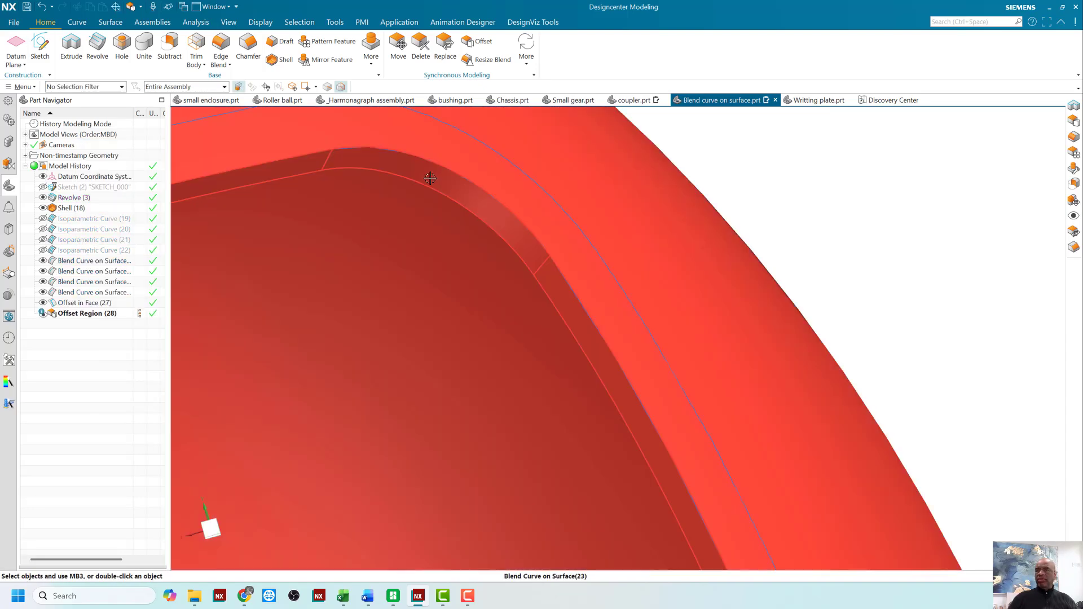
scroll(664, 283, "down", 5)
middle_click_drag(720, 258, 751, 268)
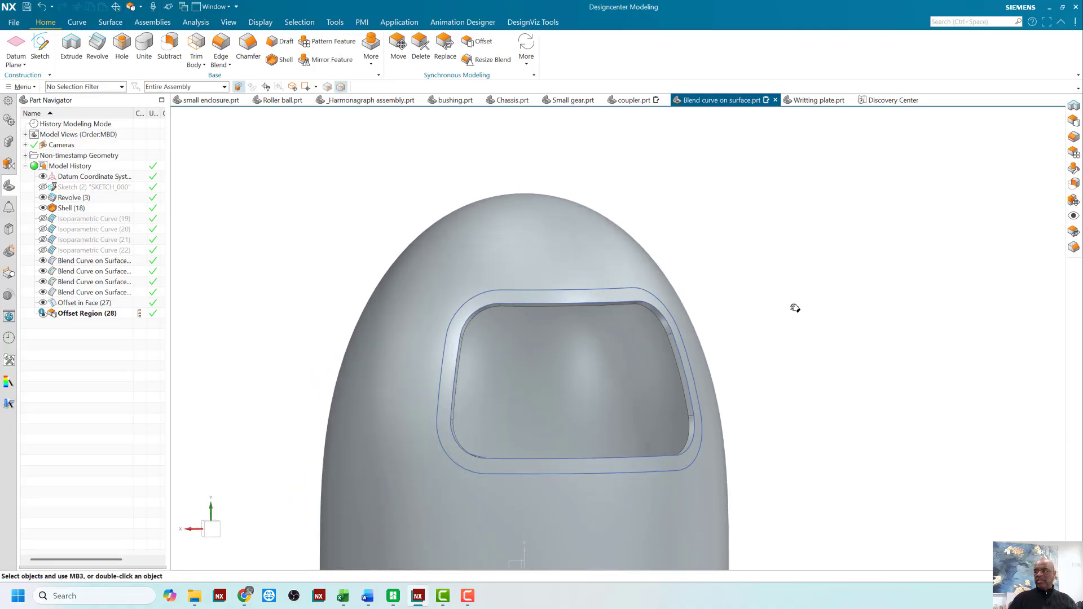
middle_click_drag(793, 306, 727, 252, "shift")
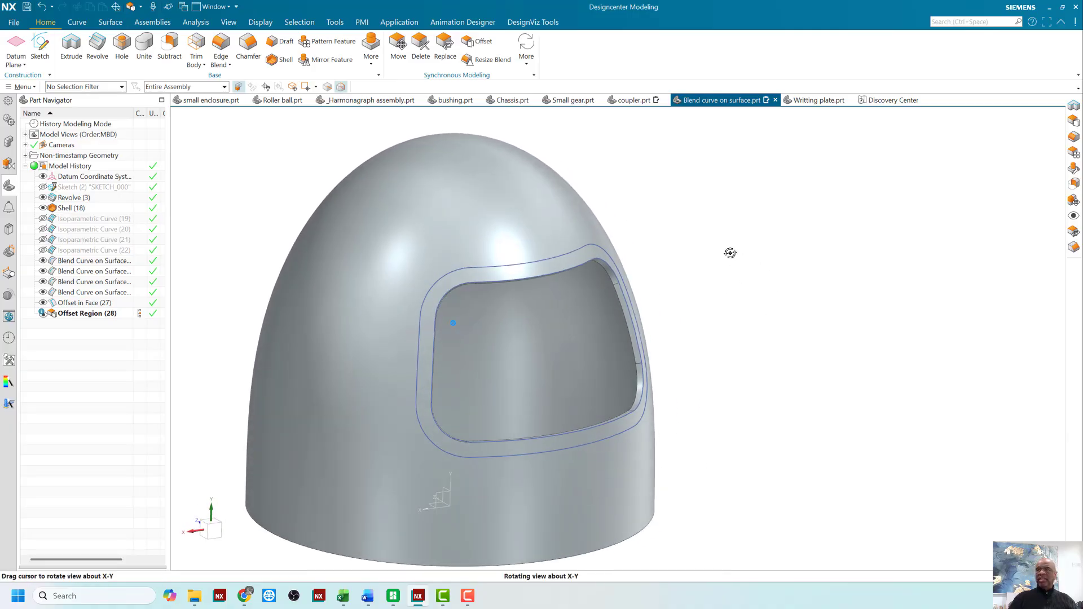
left_click(370, 60)
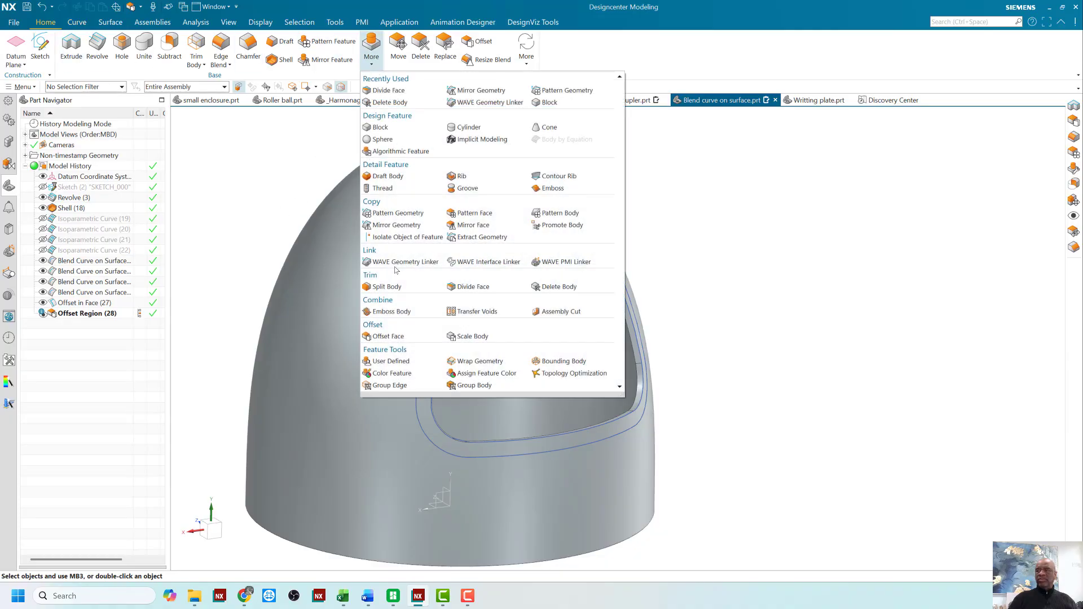
left_click(472, 287)
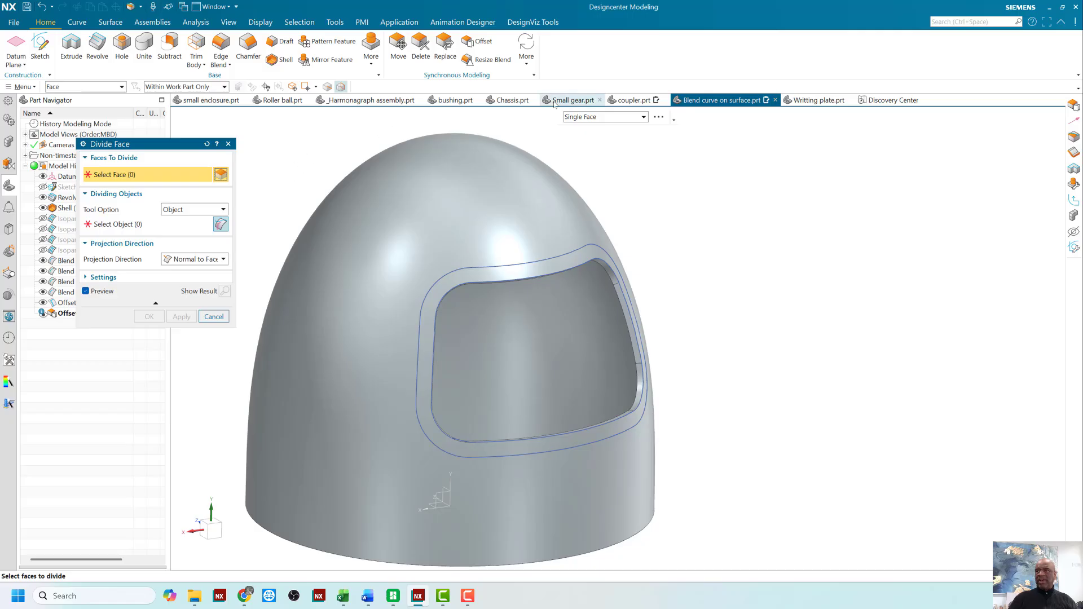
left_click(500, 196)
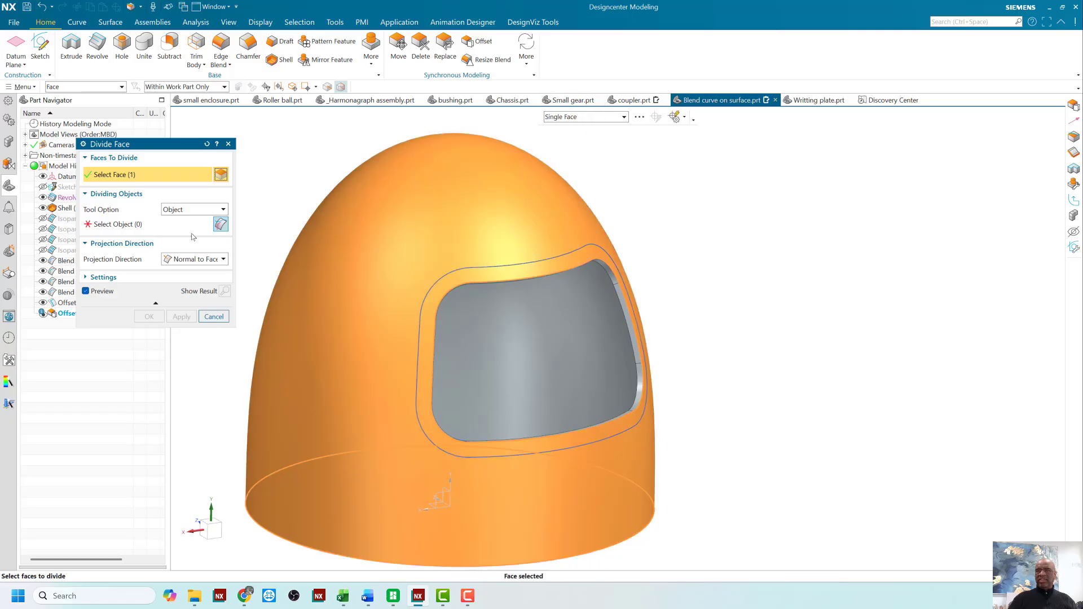
left_click(141, 224)
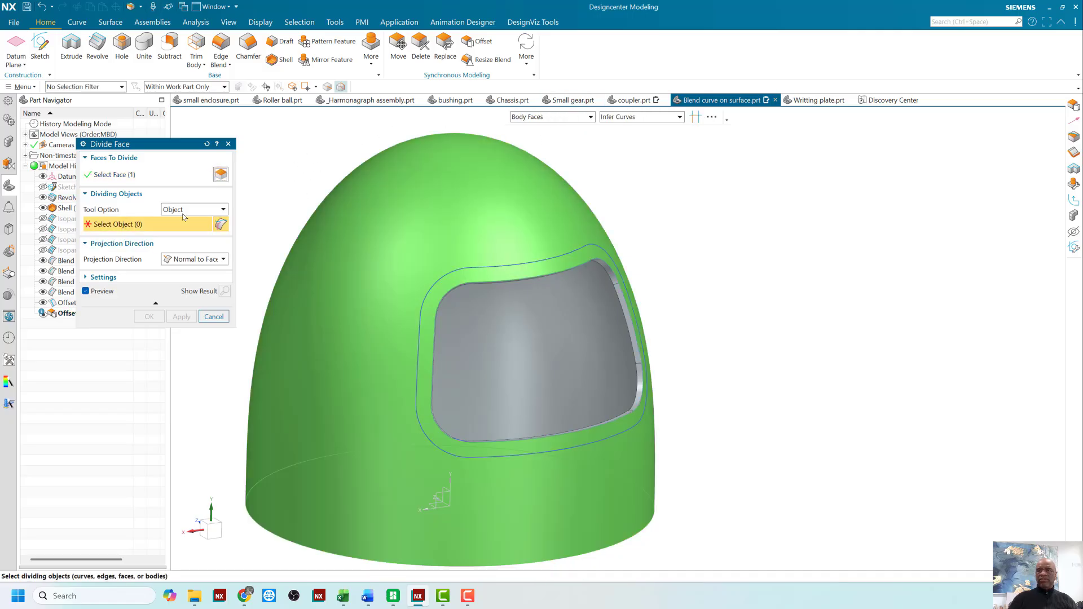
left_click(534, 260)
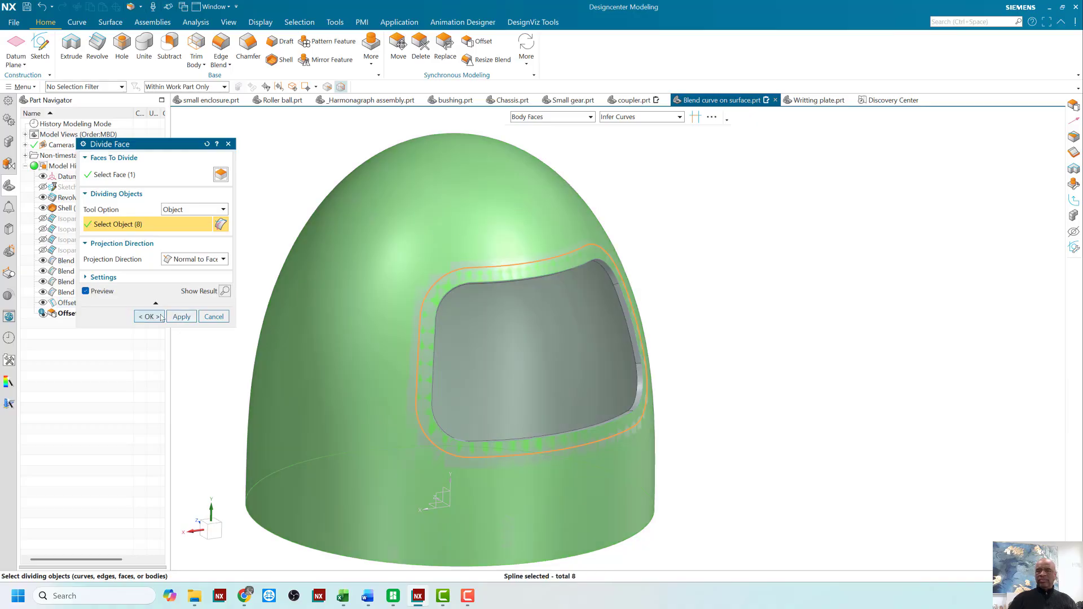
left_click(149, 316)
Raise the divided band face around the window opening by 4 mm with Offset Region, using single-face selection
scroll(528, 268, "down", 5)
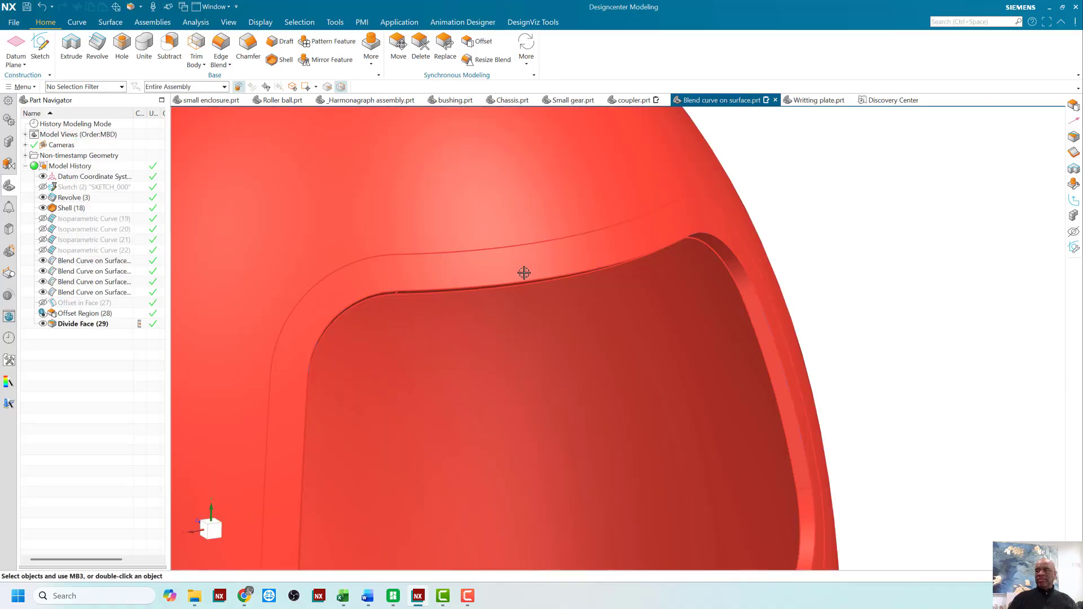
scroll(554, 255, "up", 5)
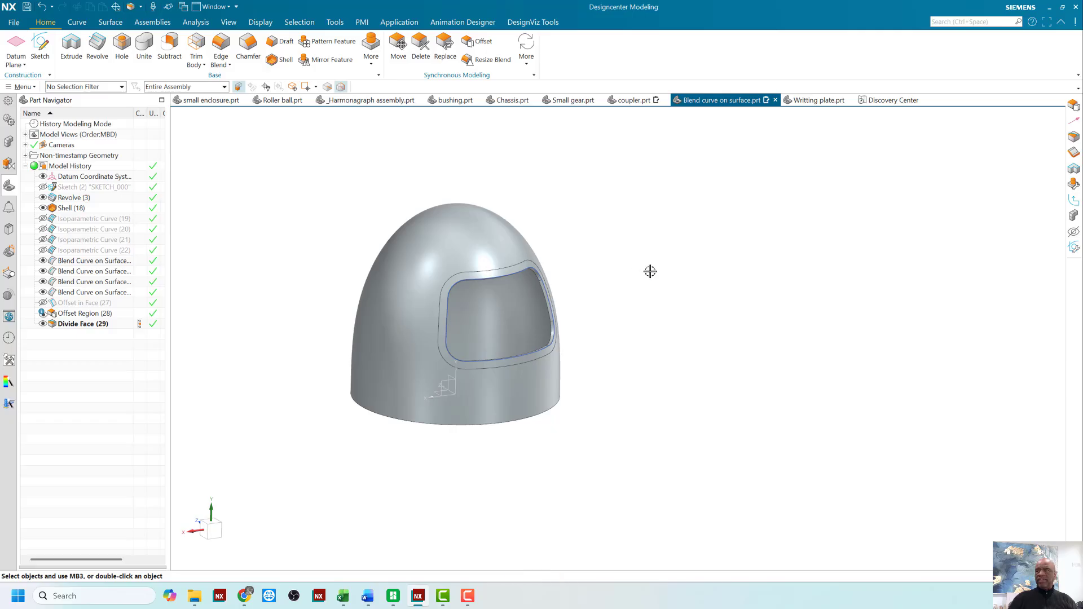
middle_click_drag(649, 271, 533, 143)
left_click(486, 44)
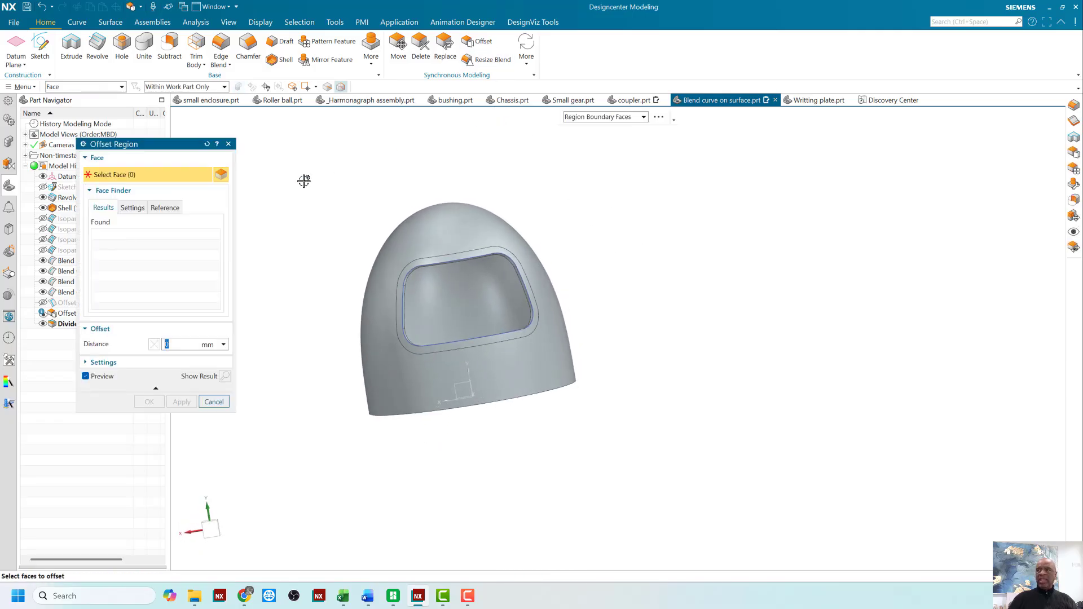
left_click(579, 120)
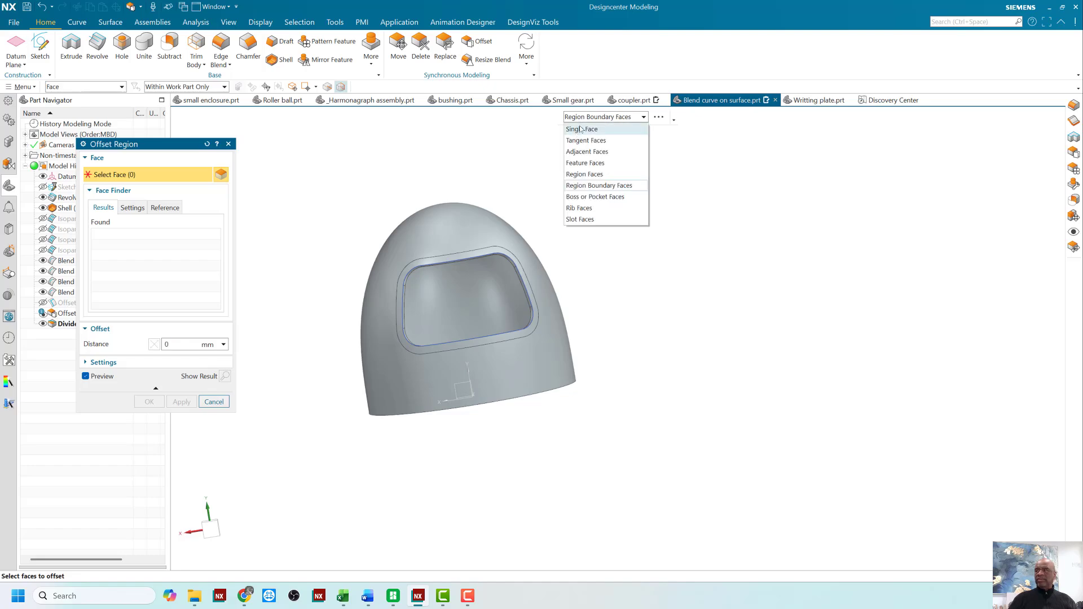
left_click(581, 129)
scroll(496, 249, "up", 3)
left_click(518, 255)
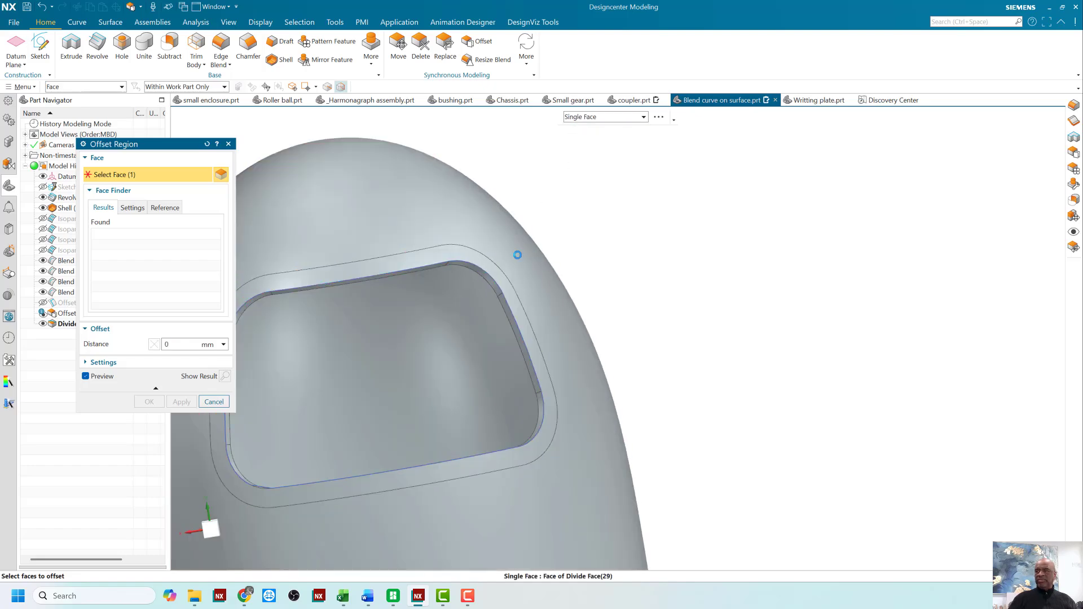
middle_click_drag(546, 181, 604, 283)
scroll(556, 304, "up", 4)
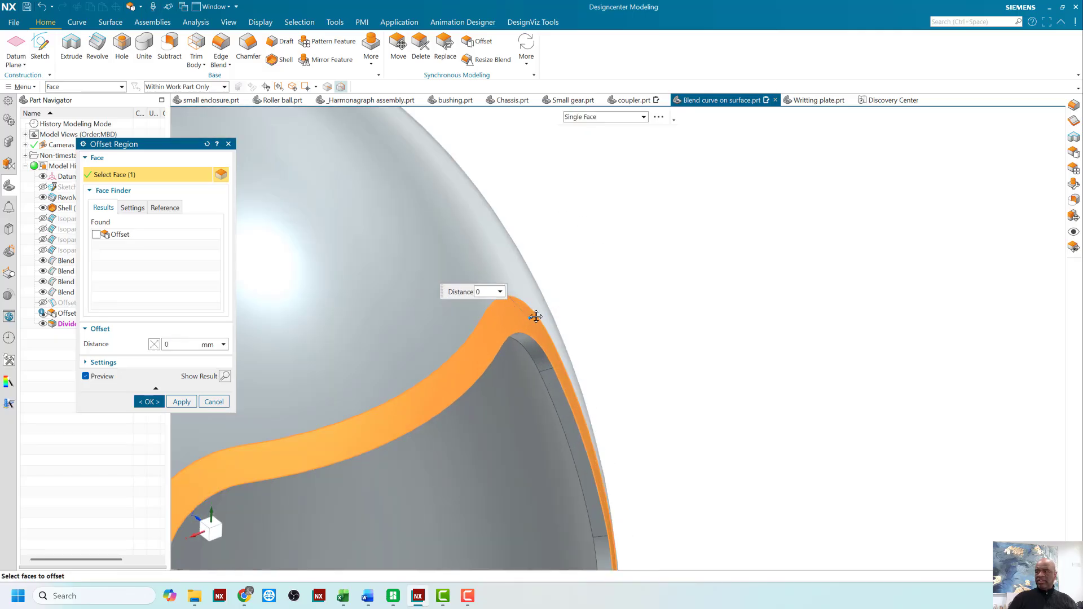
left_click_drag(539, 316, 541, 316)
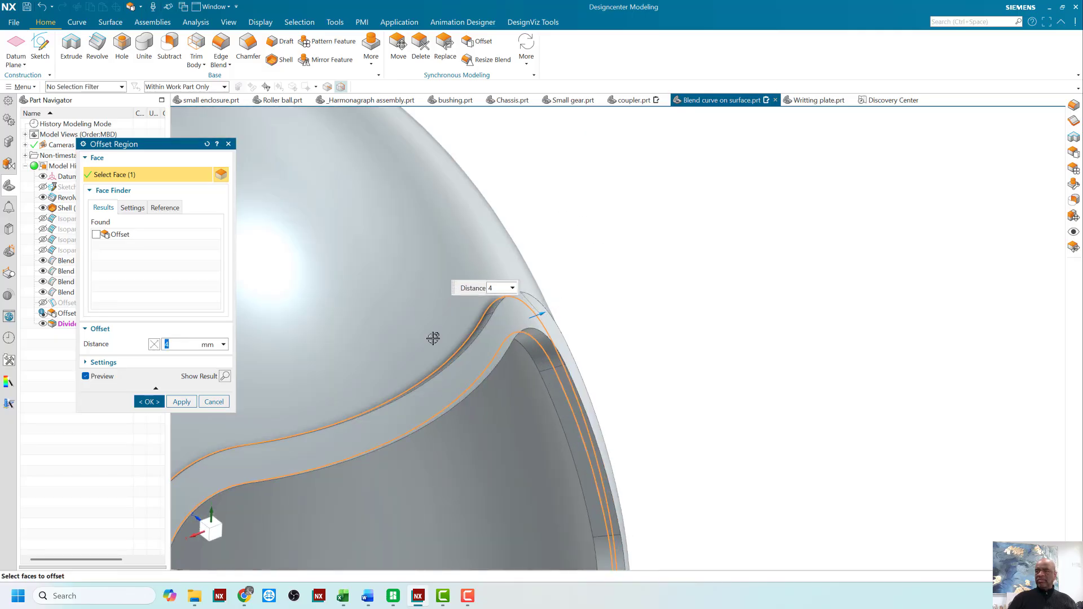
left_click(148, 402)
Apply a G1 circular Edge Blend with a 19 mm radius to the outer tangent edge loop of the raised window rim
scroll(643, 256, "down", 5)
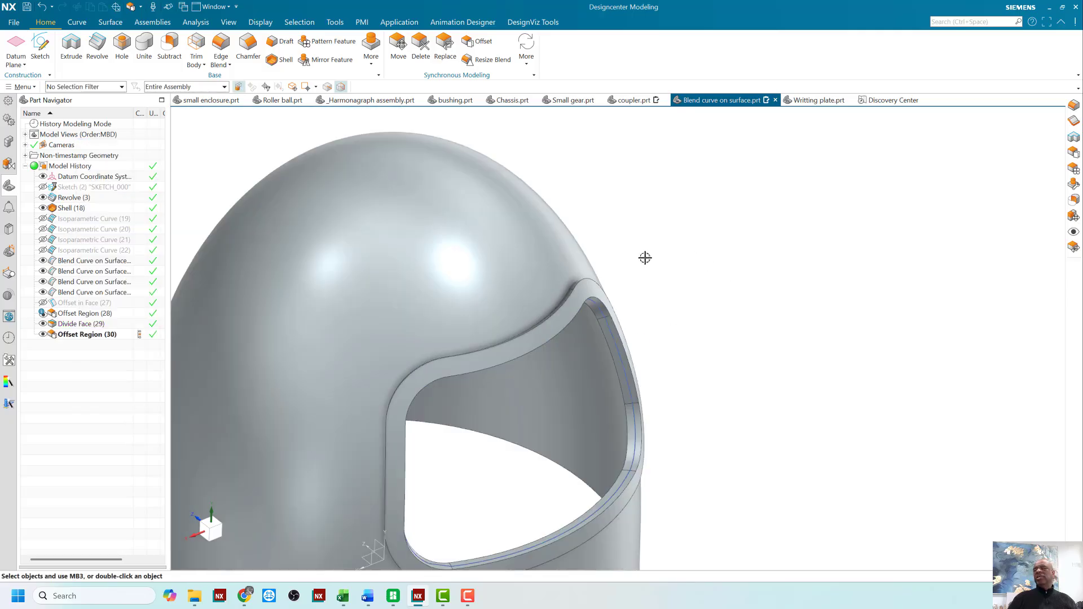
middle_click_drag(696, 249, 494, 238)
left_click(220, 46)
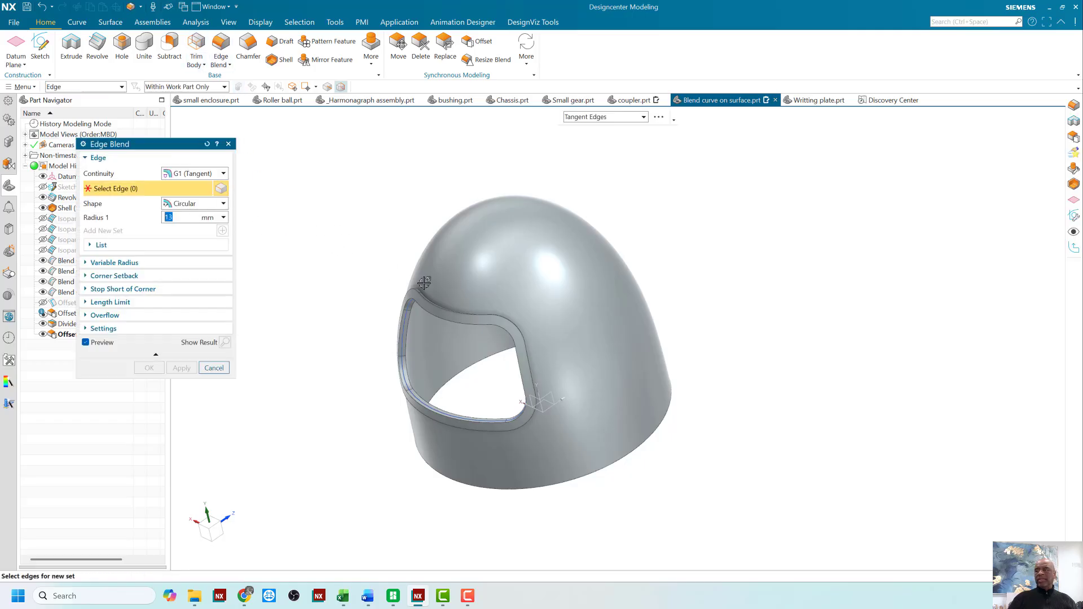
scroll(424, 282, "up", 5)
left_click(427, 366)
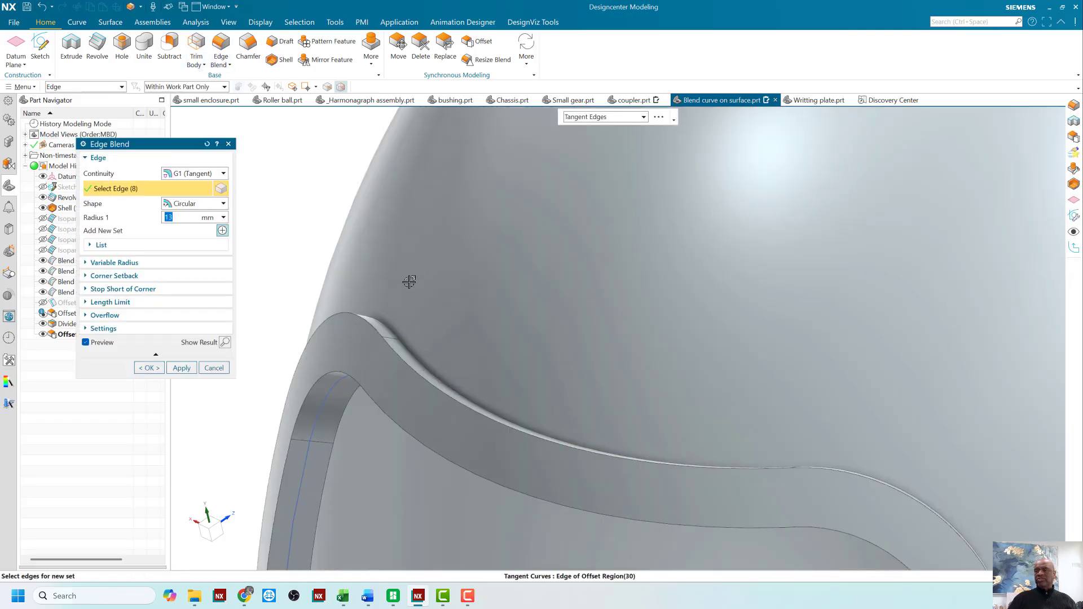
scroll(366, 245, "down", 5)
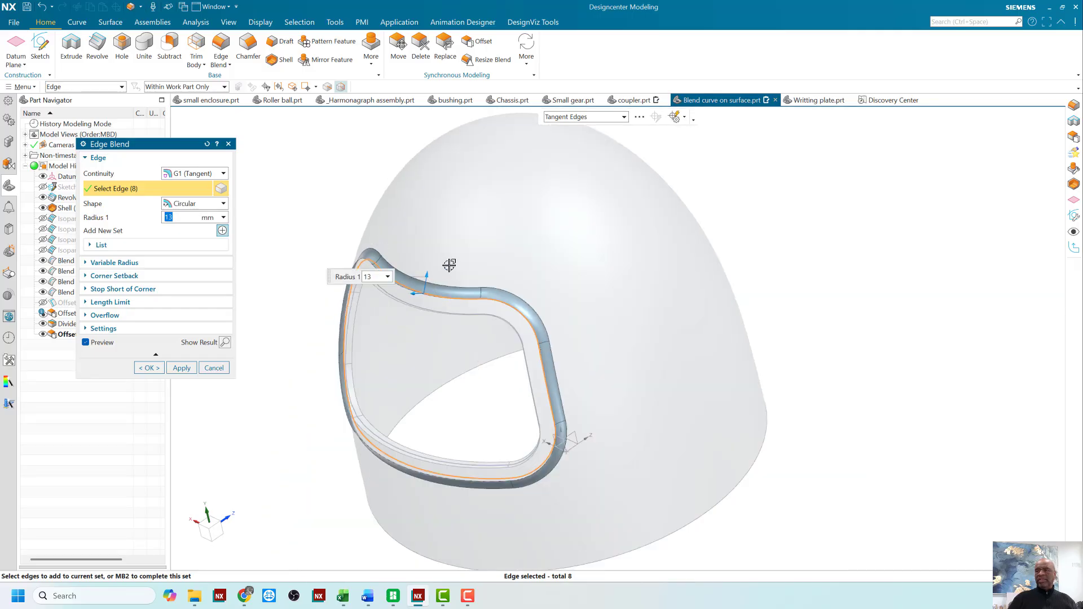
scroll(445, 269, "up", 5)
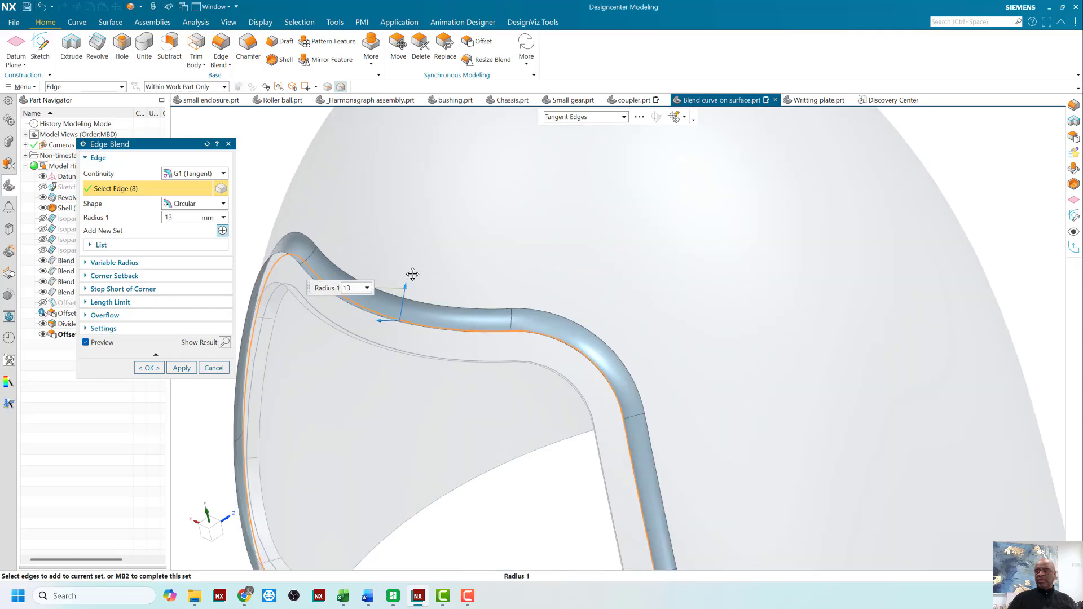
left_click_drag(413, 273, 413, 272)
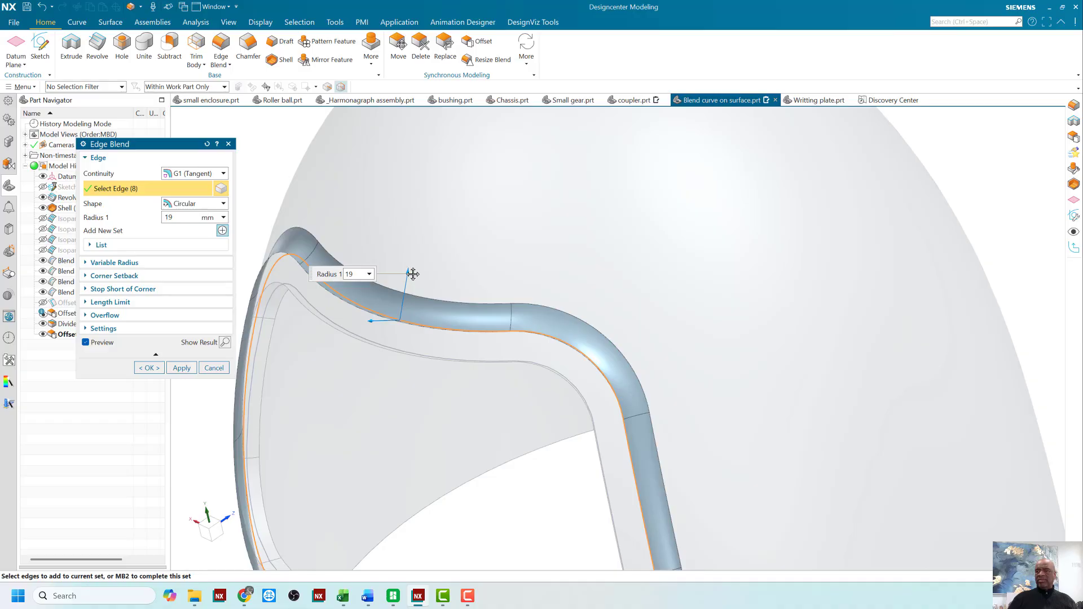
scroll(442, 240, "down", 6)
middle_click_drag(645, 306, 679, 246)
left_click(149, 368)
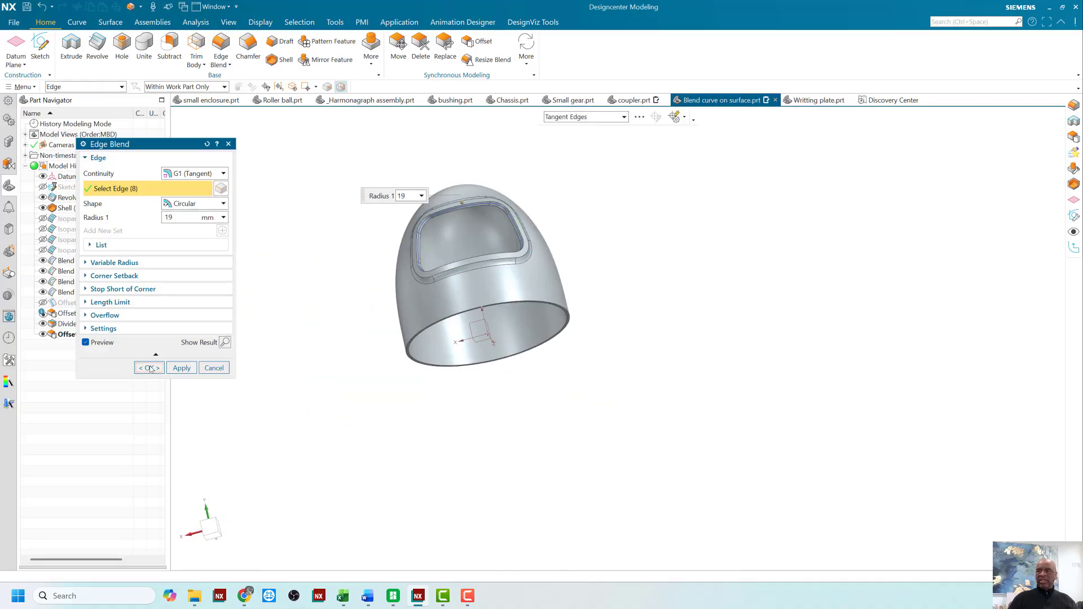
scroll(568, 203, "up", 3)
middle_click_drag(568, 203, 641, 271)
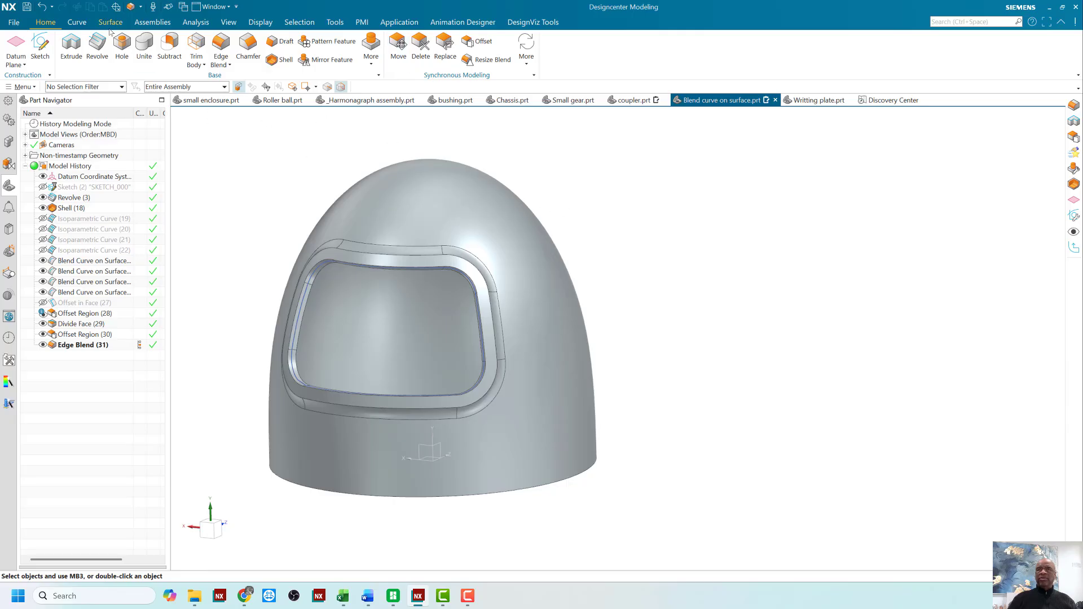
left_click(79, 23)
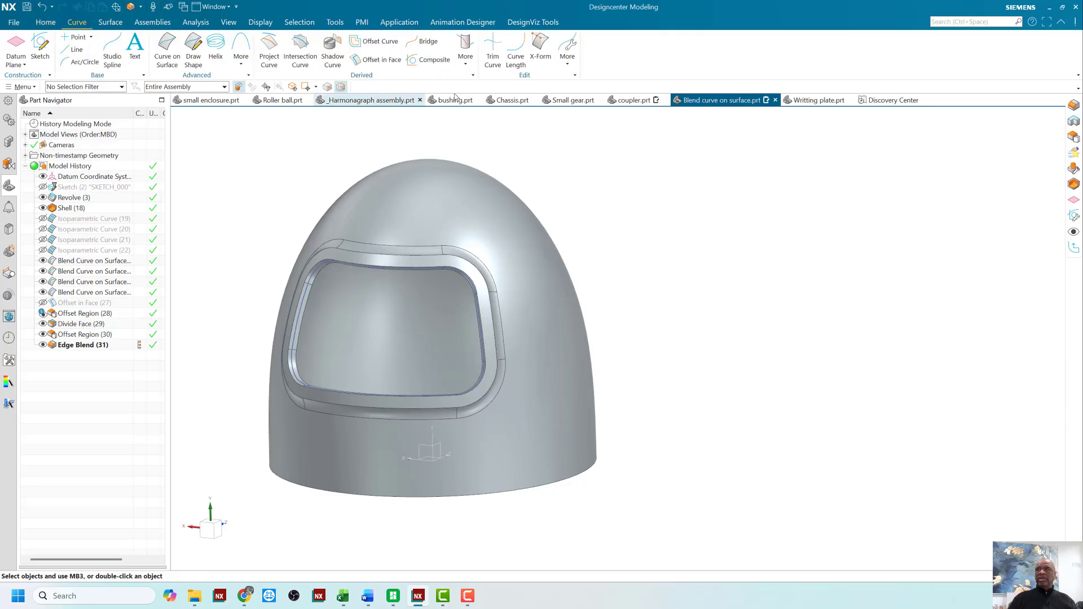
left_click(465, 64)
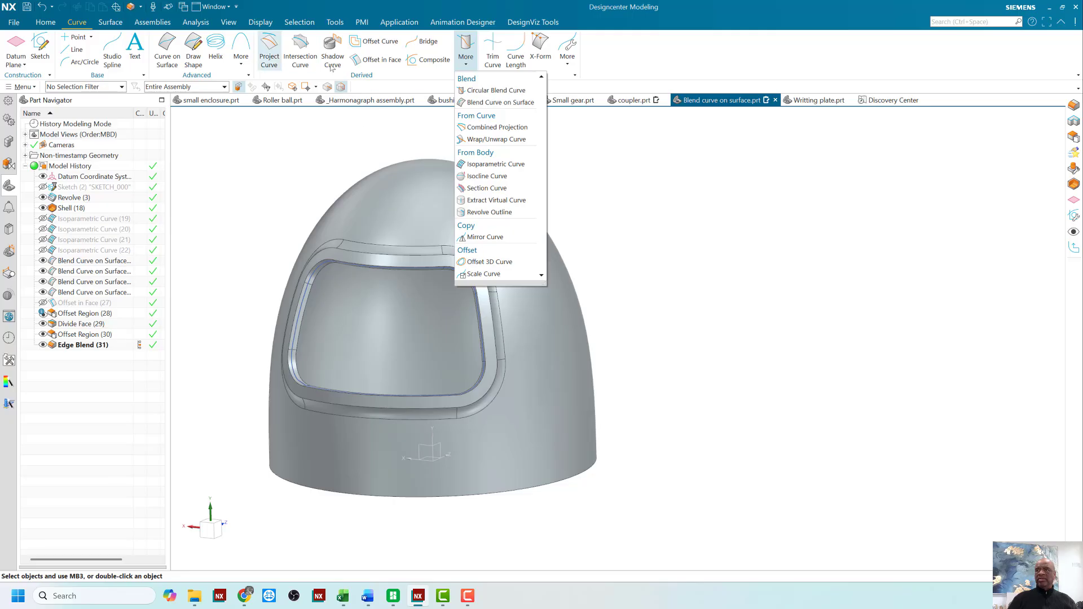
left_click(338, 152)
left_click(463, 61)
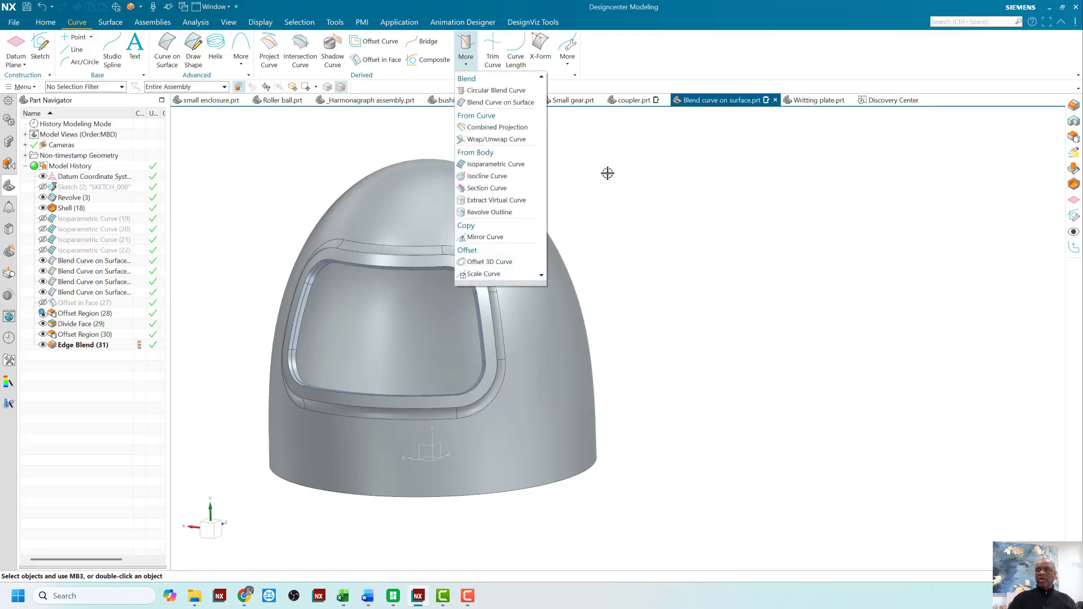
left_click(649, 182)
scroll(641, 243, "up", 1)
mouse_move(636, 259)
middle_mouse_down()
mouse_move(647, 259)
mouse_move(630, 262)
middle_mouse_up()
scroll(633, 262, "down", 2)
scroll(617, 258, "up", 1)
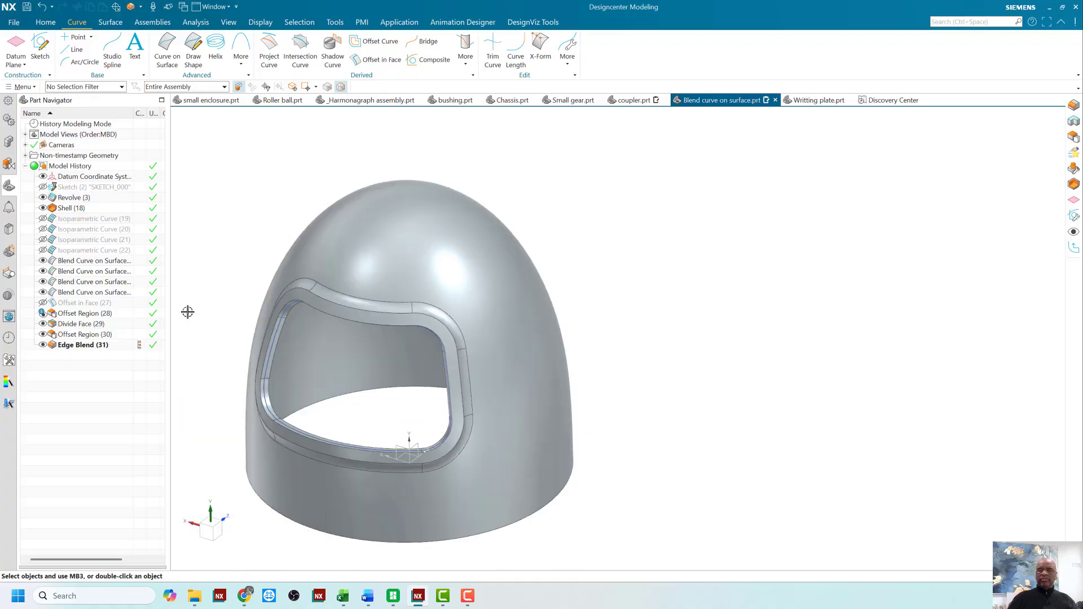
left_click(465, 54)
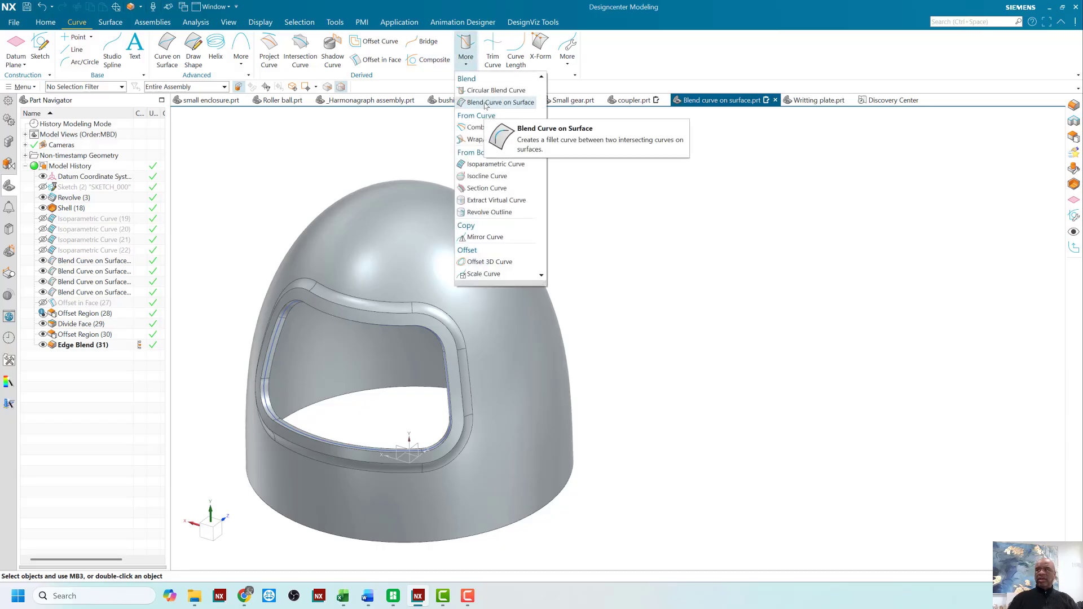
left_click(603, 227)
Create a near-vertical four-point Curve on Surface spline down the middle of the dome's outer back face
middle_click_drag(568, 218, 476, 213)
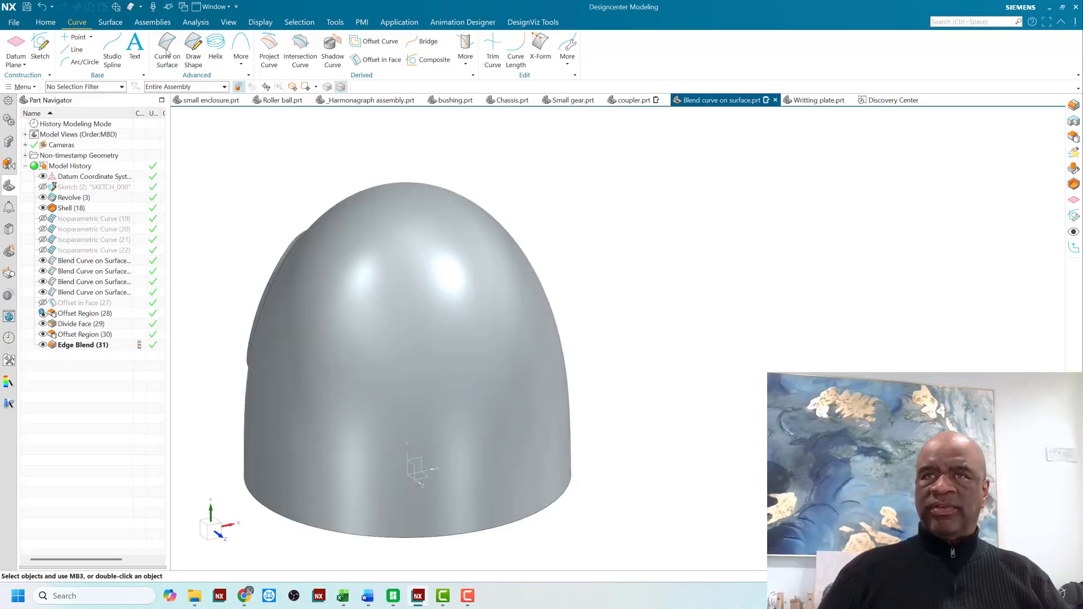
left_click(166, 52)
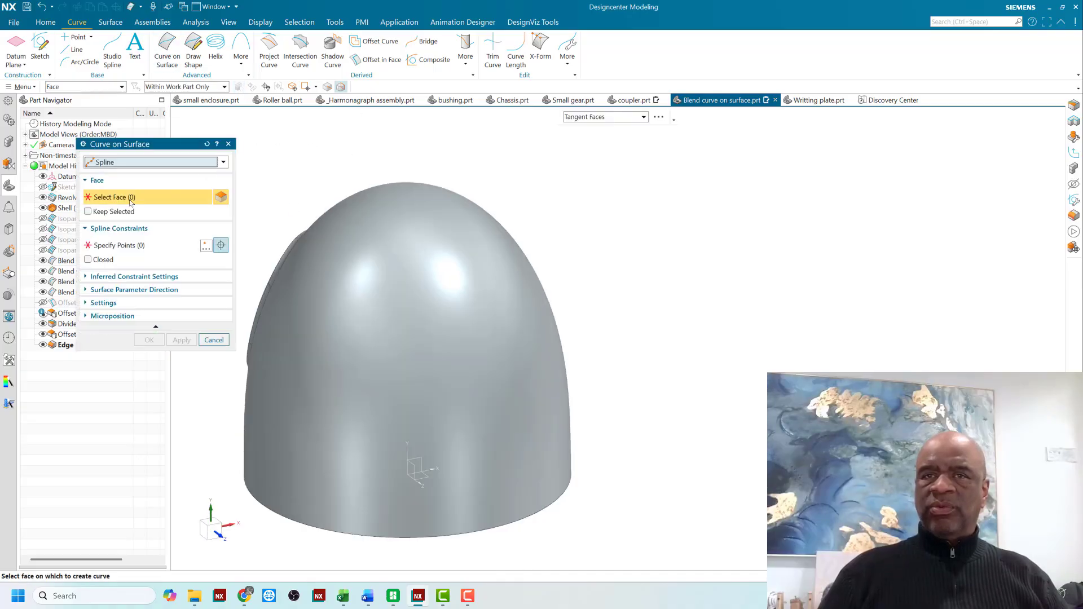
left_click(413, 239)
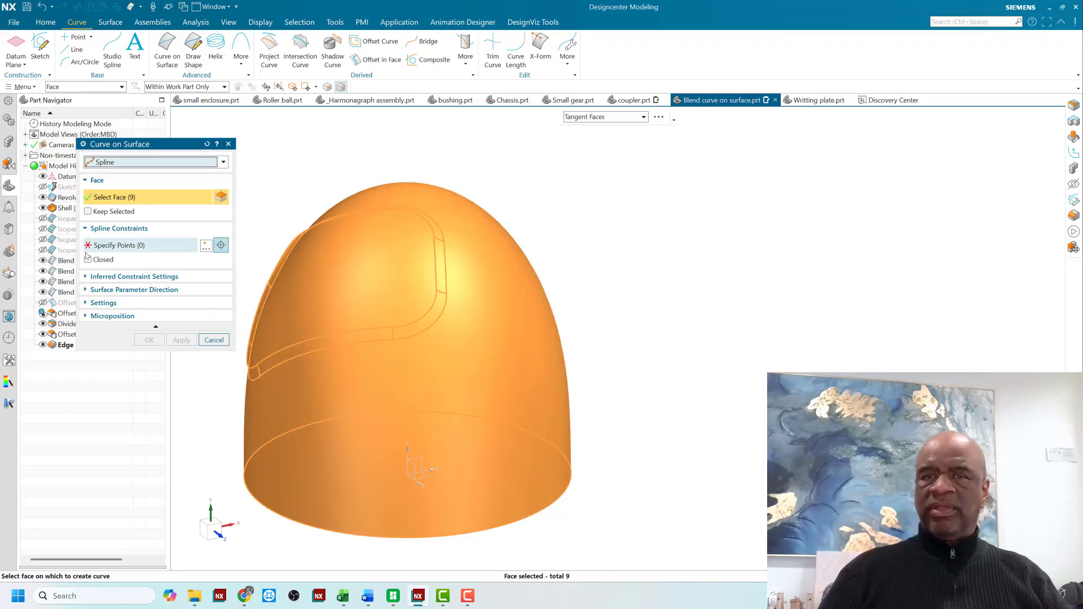
left_click(106, 246)
left_click(399, 297)
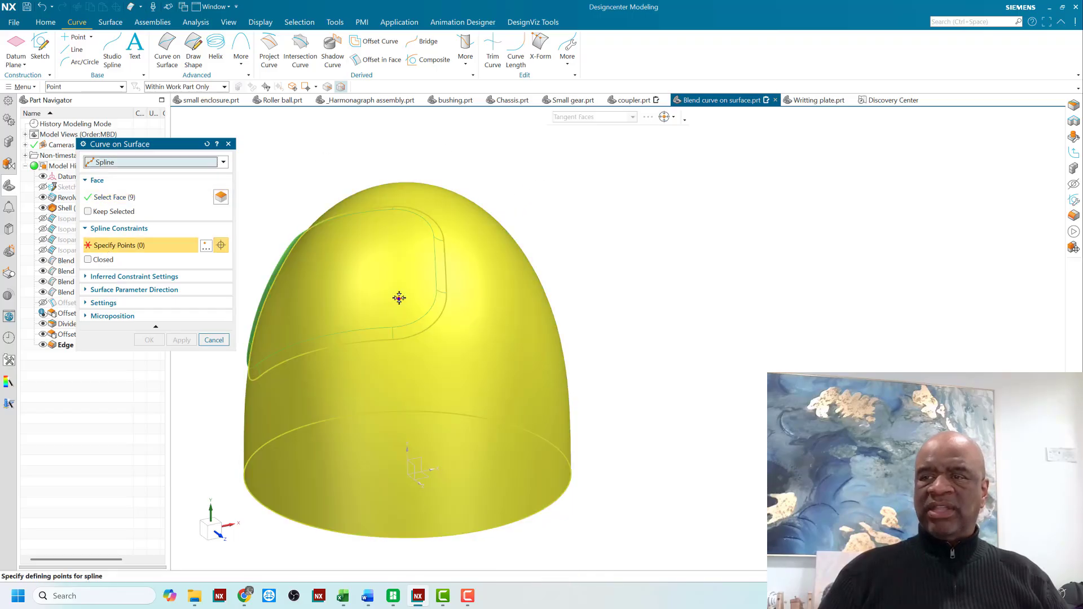
left_click(399, 355)
left_click(403, 397)
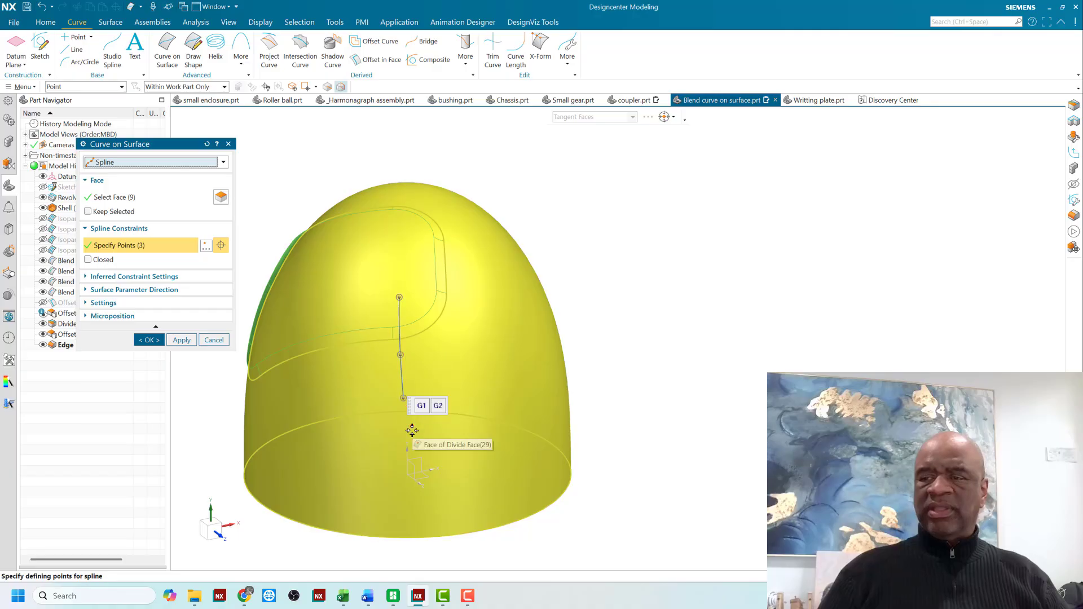
left_click(409, 434)
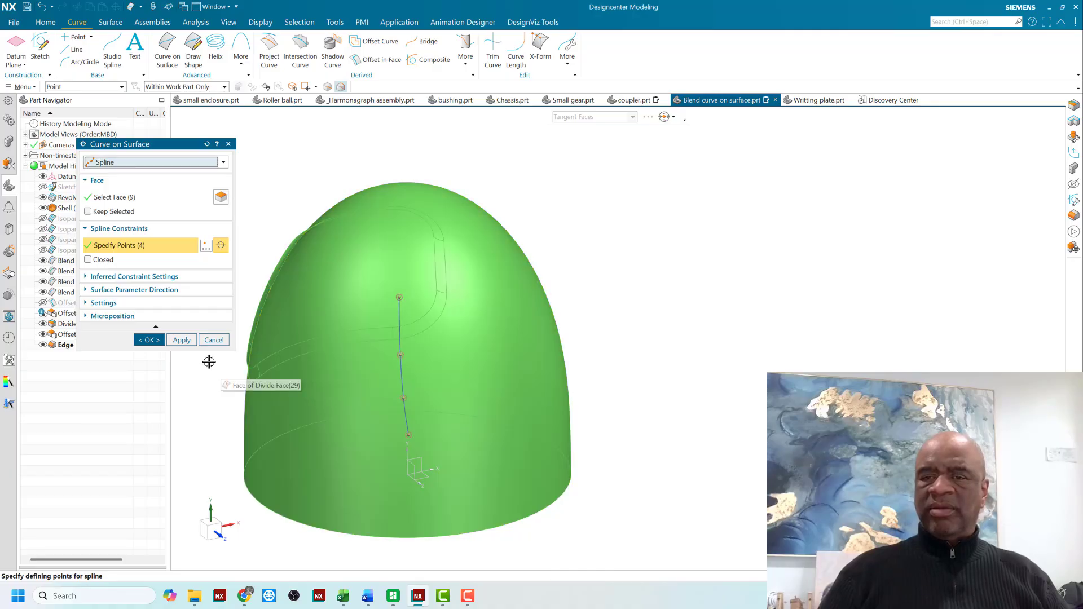
left_click(181, 340)
Create a second near-vertical Curve on Surface spline through three points, spaced to one side of the first on the dome's outer face
middle_click_drag(817, 225, 689, 244)
left_click(358, 220)
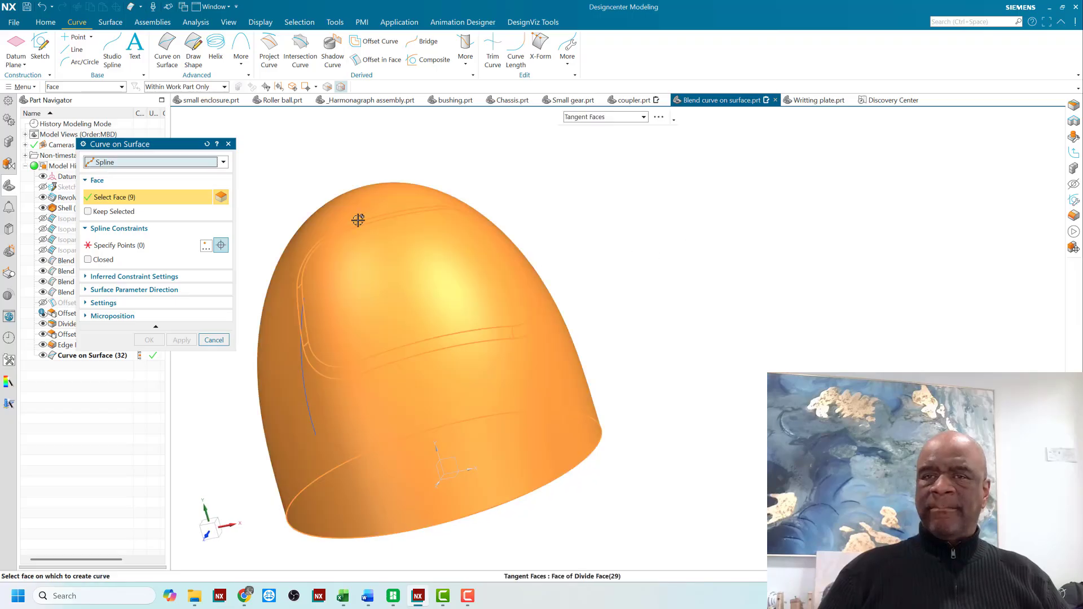
left_click(120, 252)
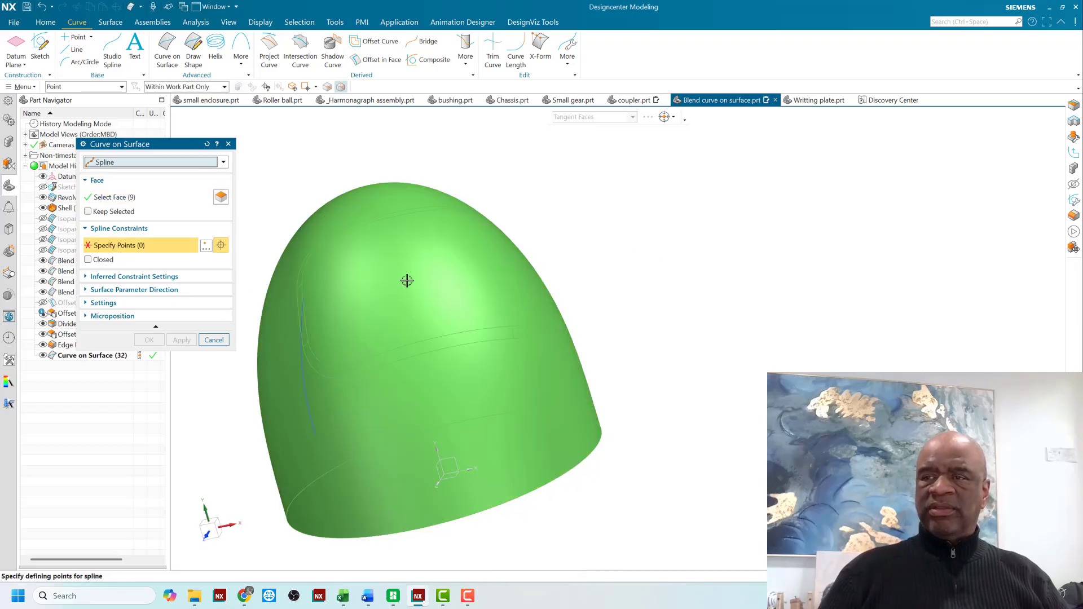
left_click(419, 266)
left_click(447, 310)
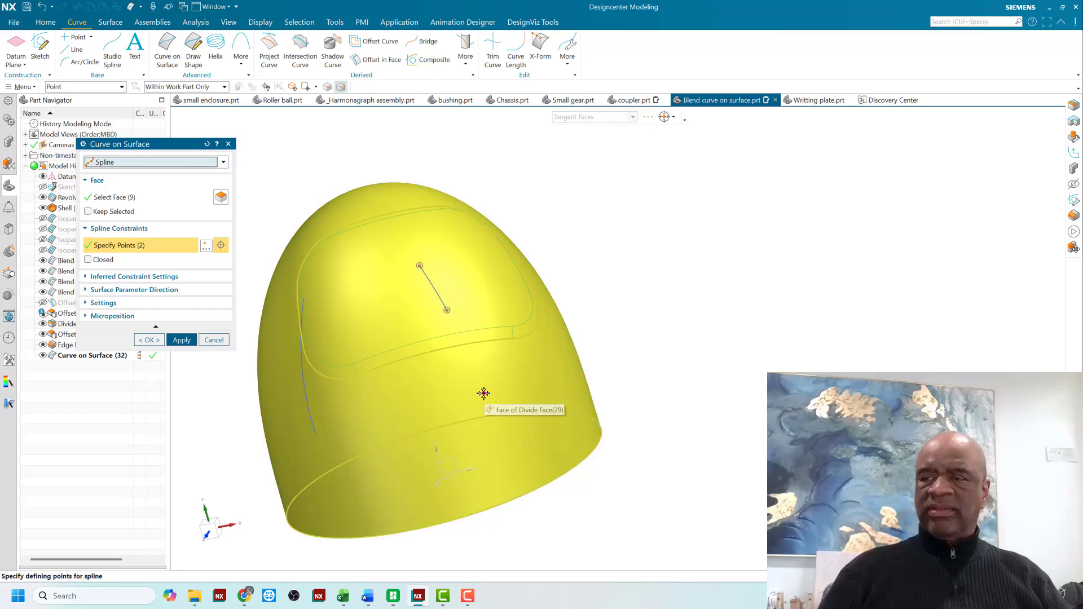
left_click(474, 394)
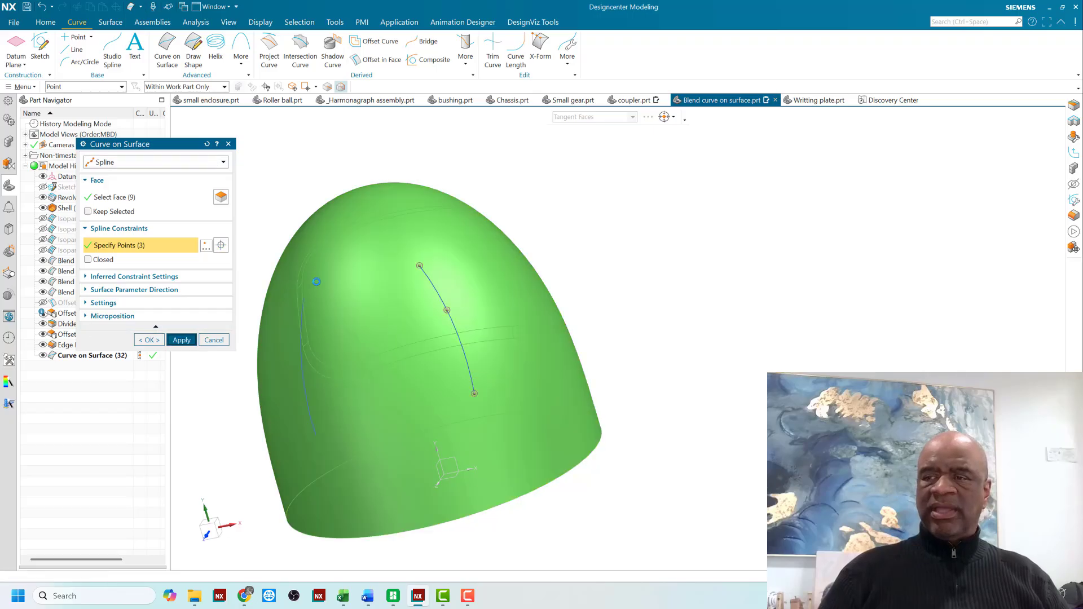
Create a three-point Curve on Surface spline across the dome's outer face, crossing both vertical splines near their upper ends
middle_click_drag(574, 190, 602, 196)
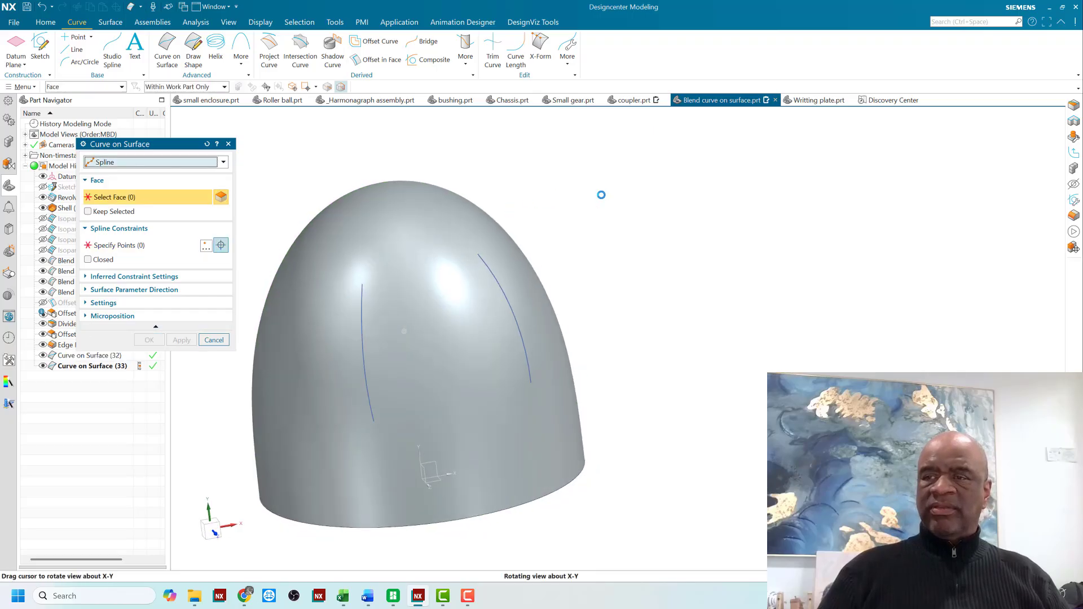
left_click(406, 294)
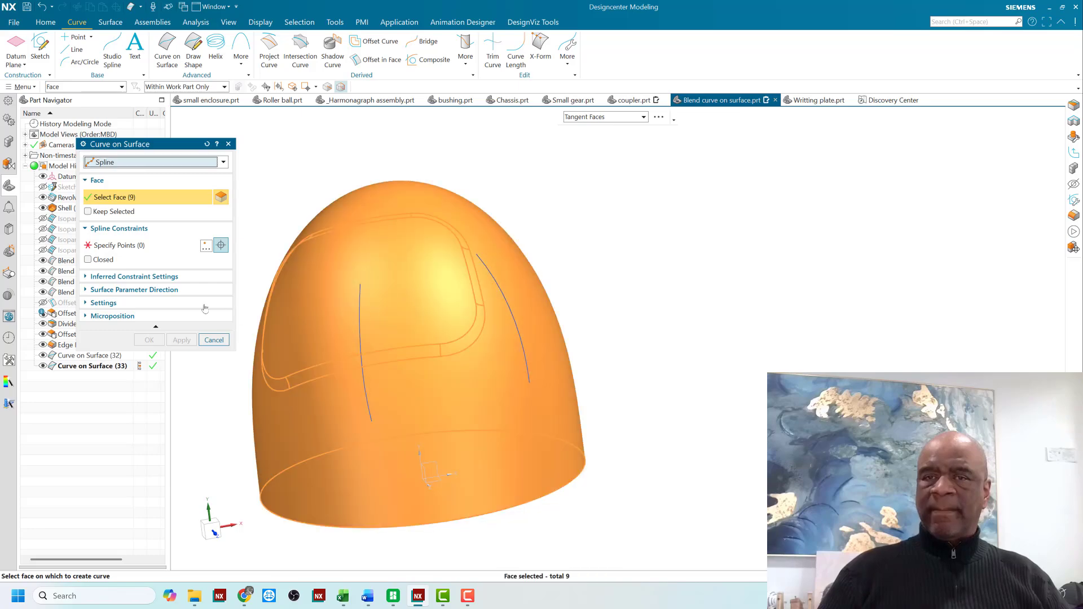
left_click(92, 247)
left_click(335, 305)
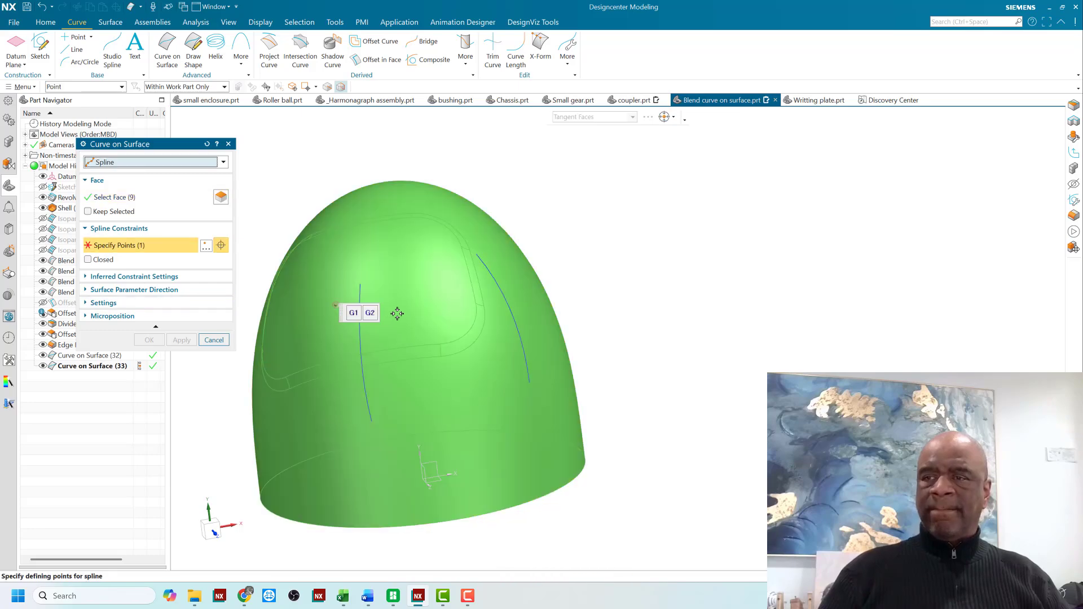
left_click(434, 297)
left_click(516, 266)
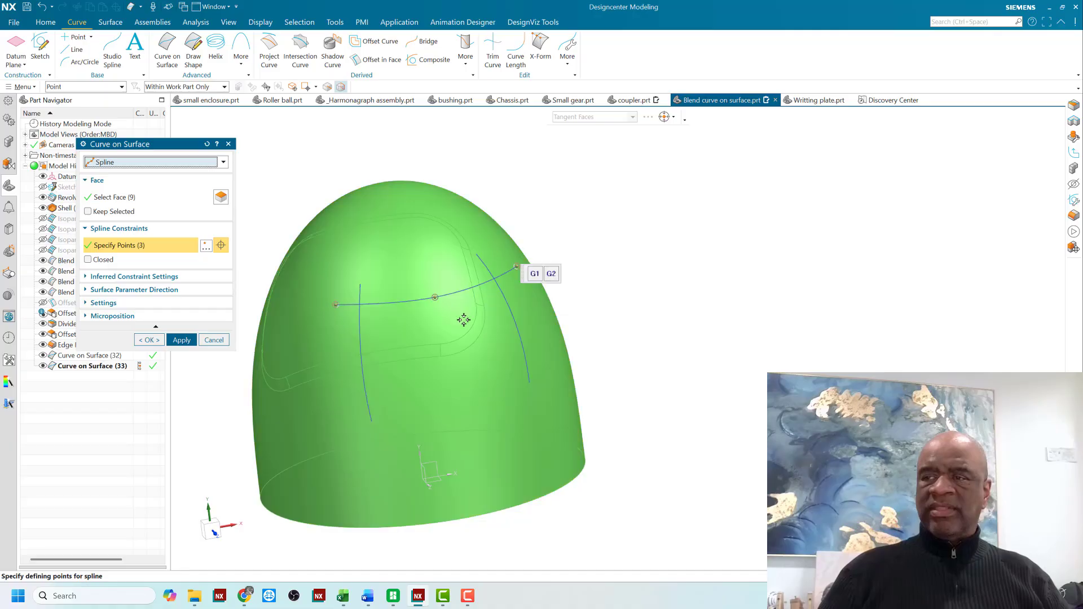
left_click(181, 340)
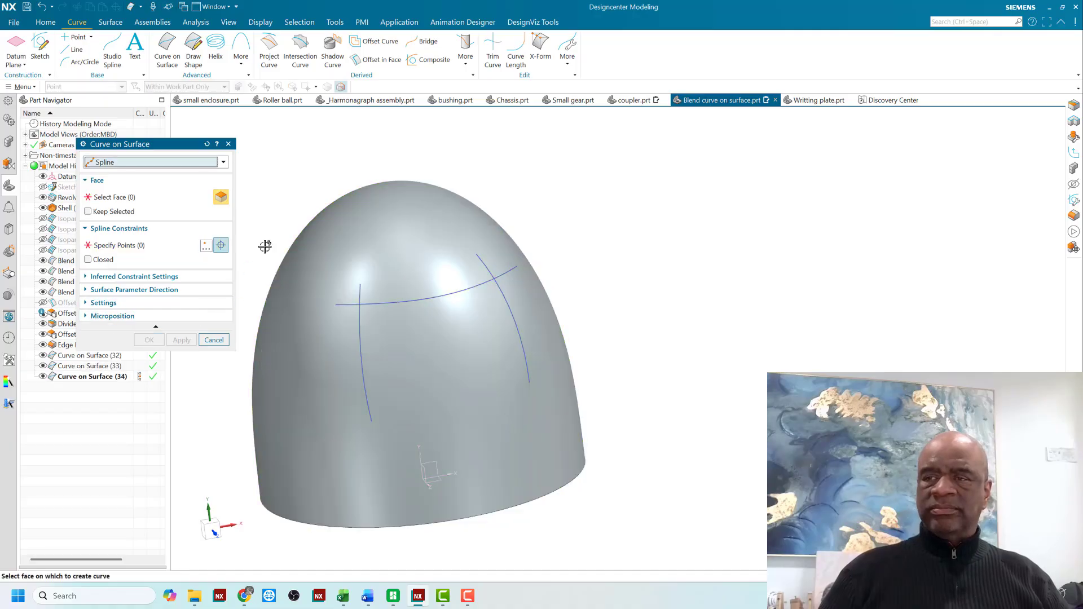
Create another three-point Curve on Surface spline across the dome, crossing both vertical splines near their lower ends
left_click(385, 254)
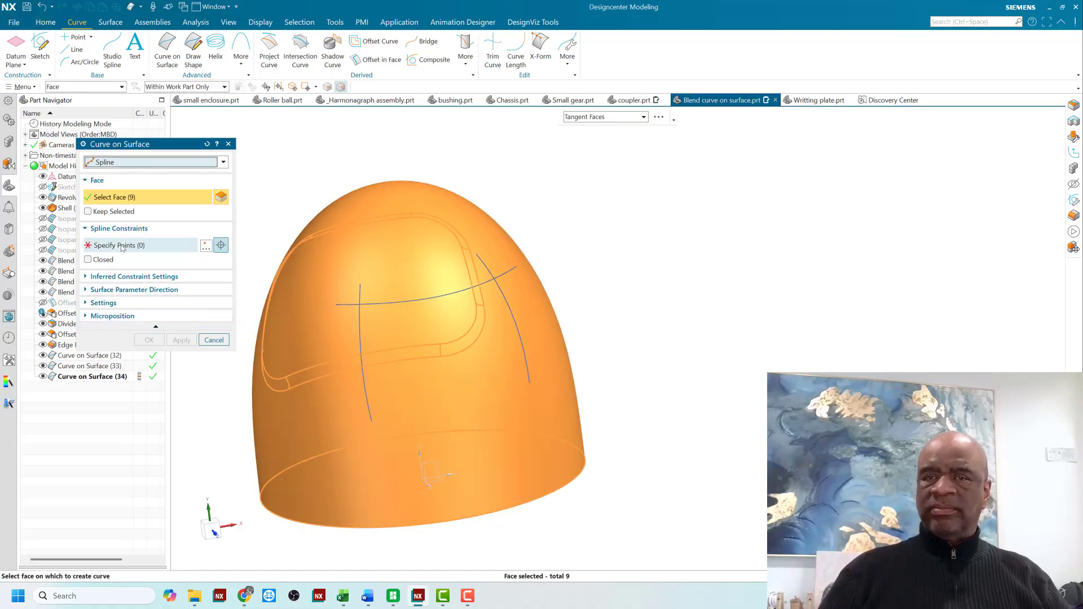
left_click(339, 403)
left_click(437, 391)
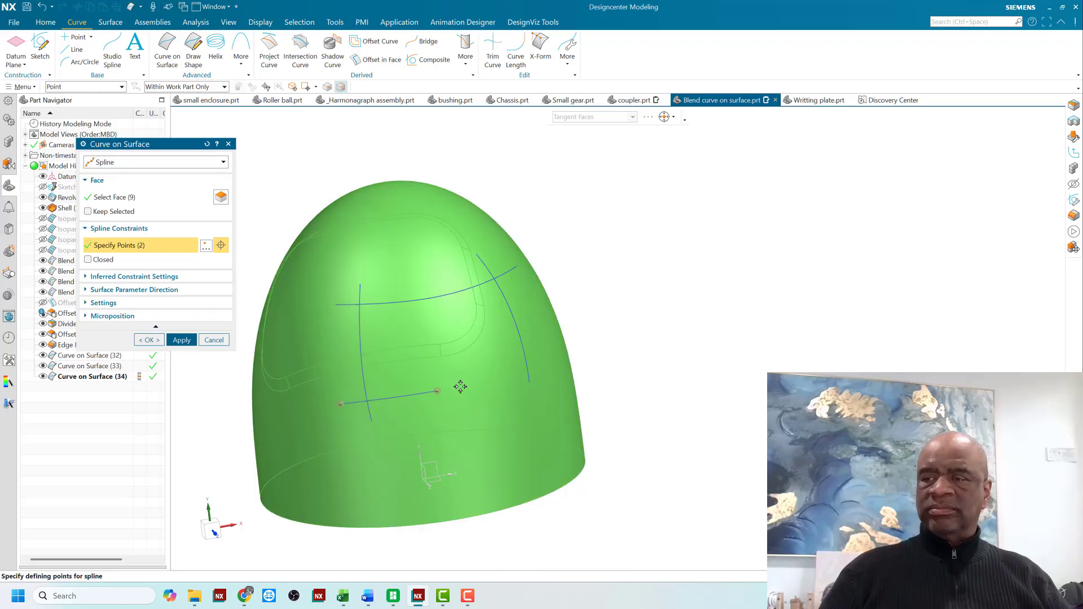
left_click(551, 356)
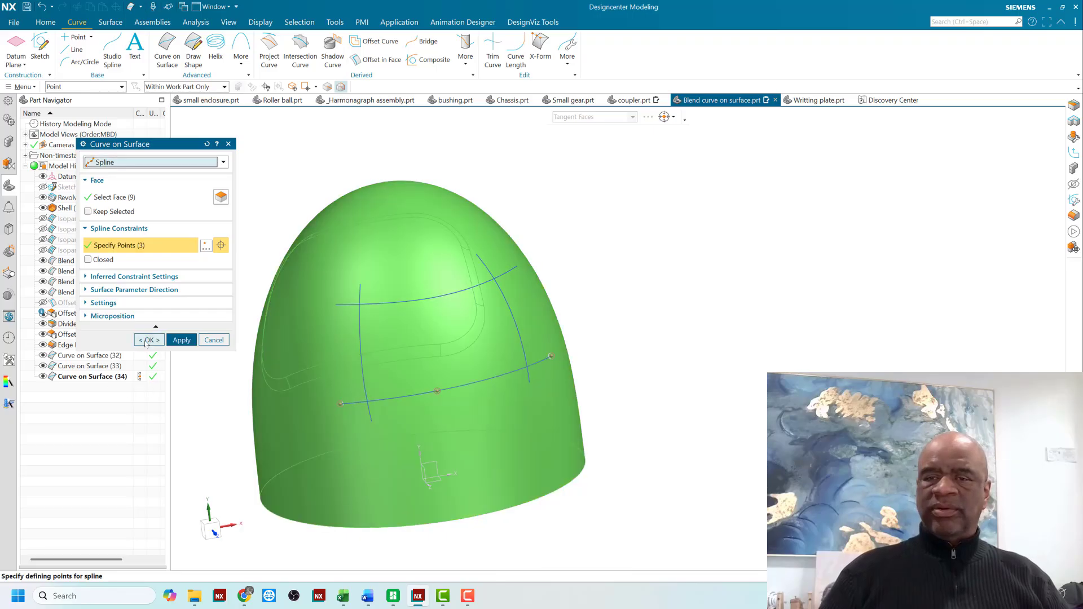
left_click(148, 340)
Trim the upper cross spline to the two vertical splines, keeping the portion between them
middle_click_drag(551, 295, 604, 269)
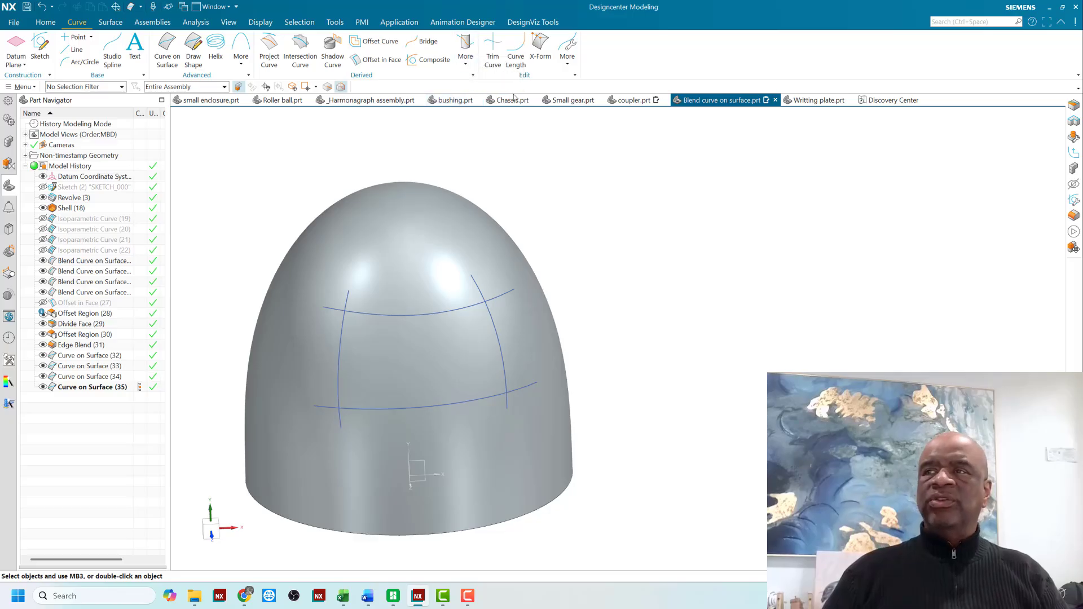
left_click(493, 56)
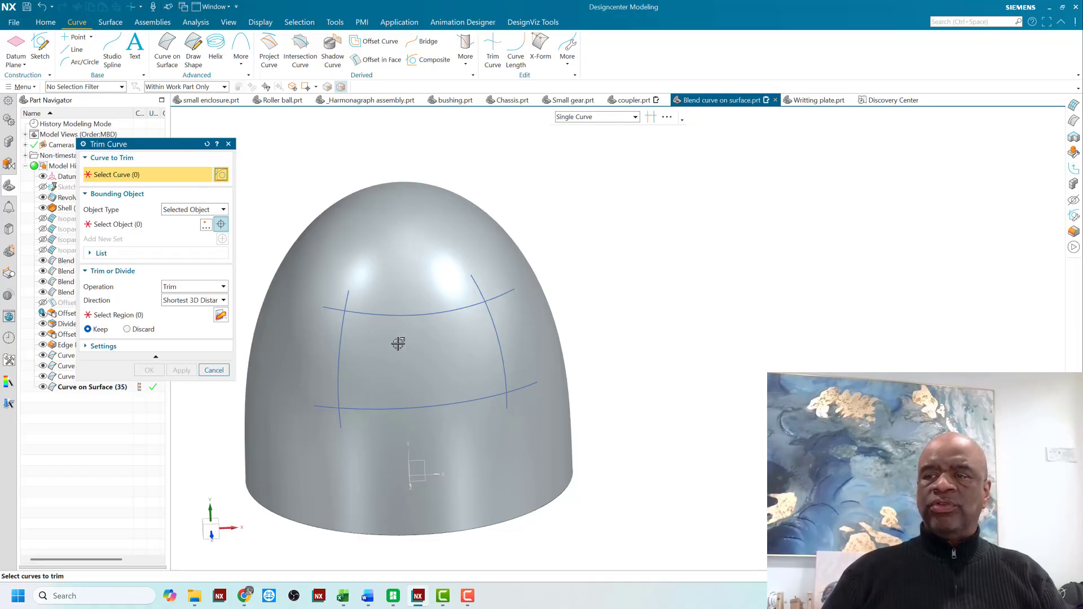
left_click(404, 317)
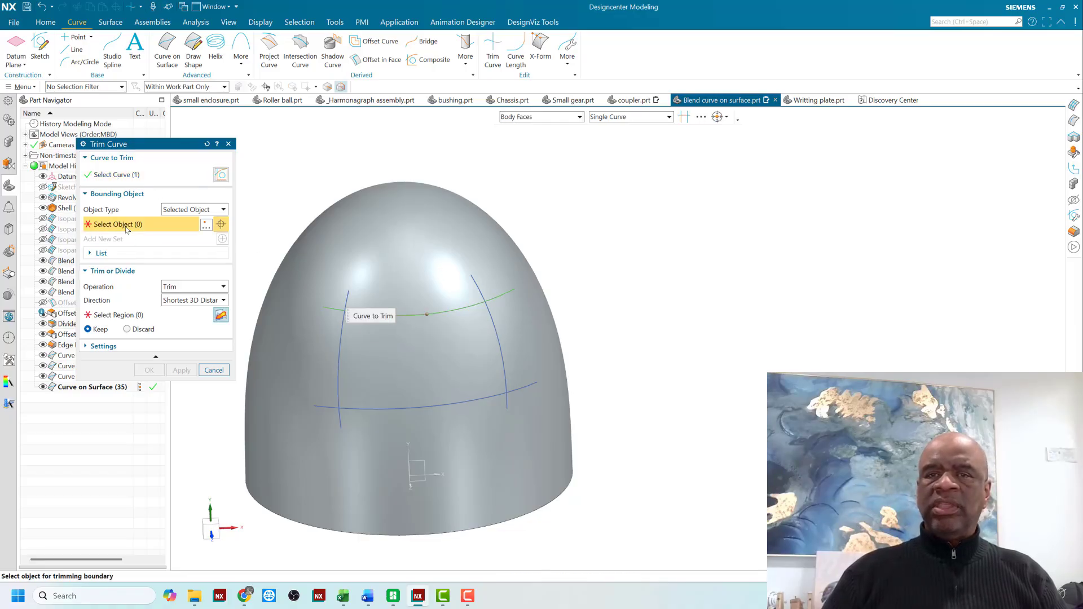
left_click(340, 339)
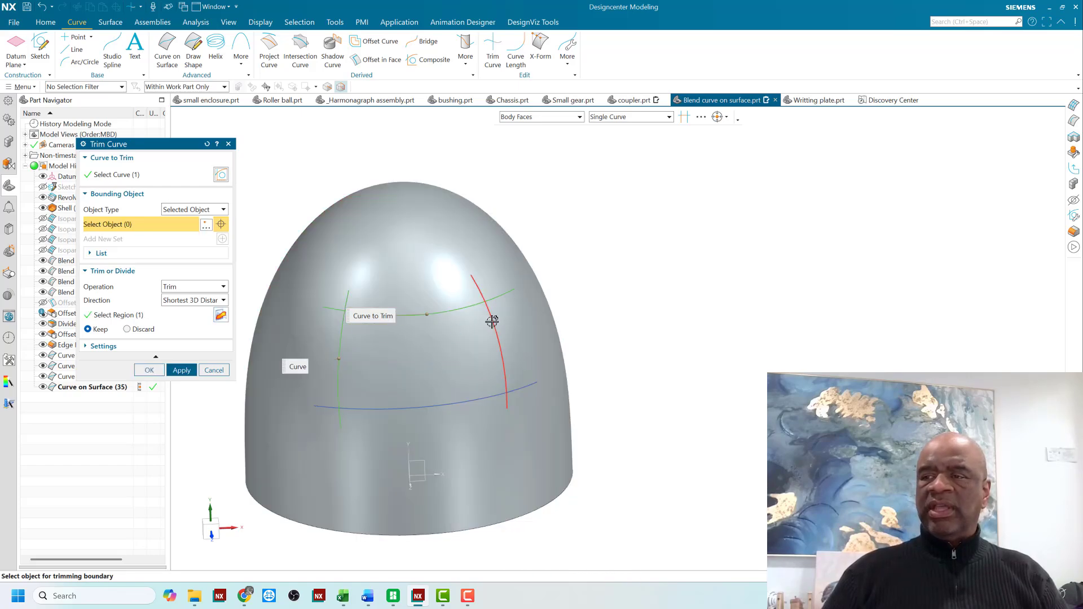
left_click(497, 338)
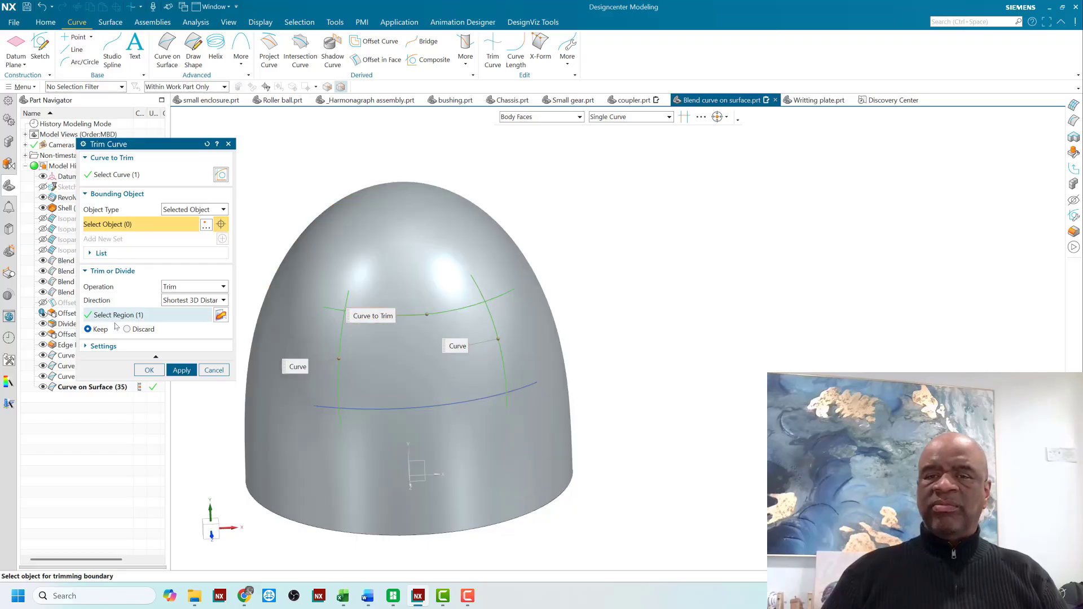
left_click(181, 370)
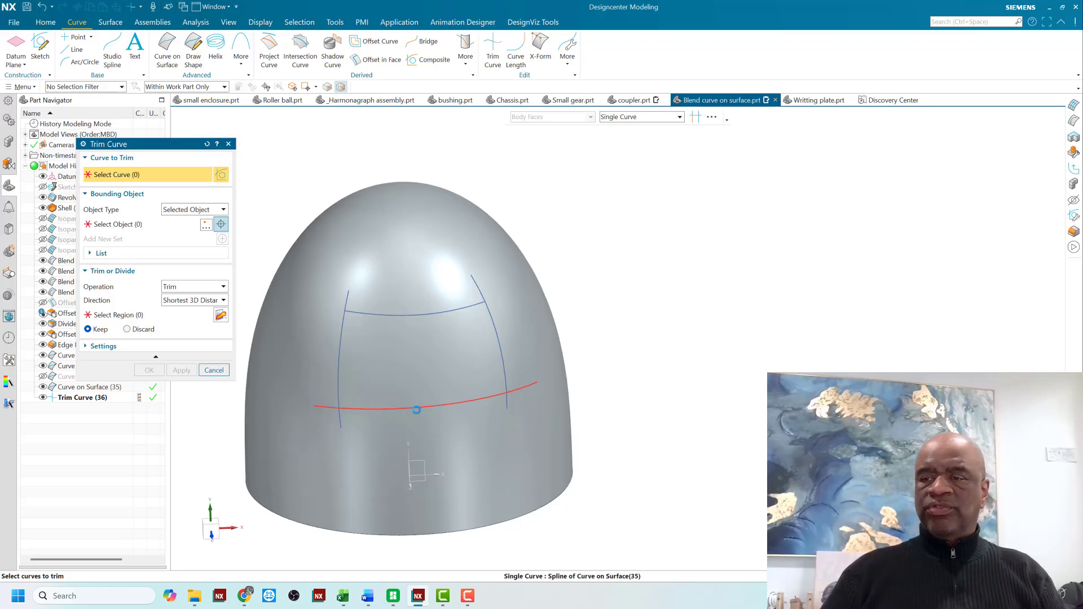
Trim the lower cross spline to the two vertical splines, keeping its middle portion
left_click(416, 409)
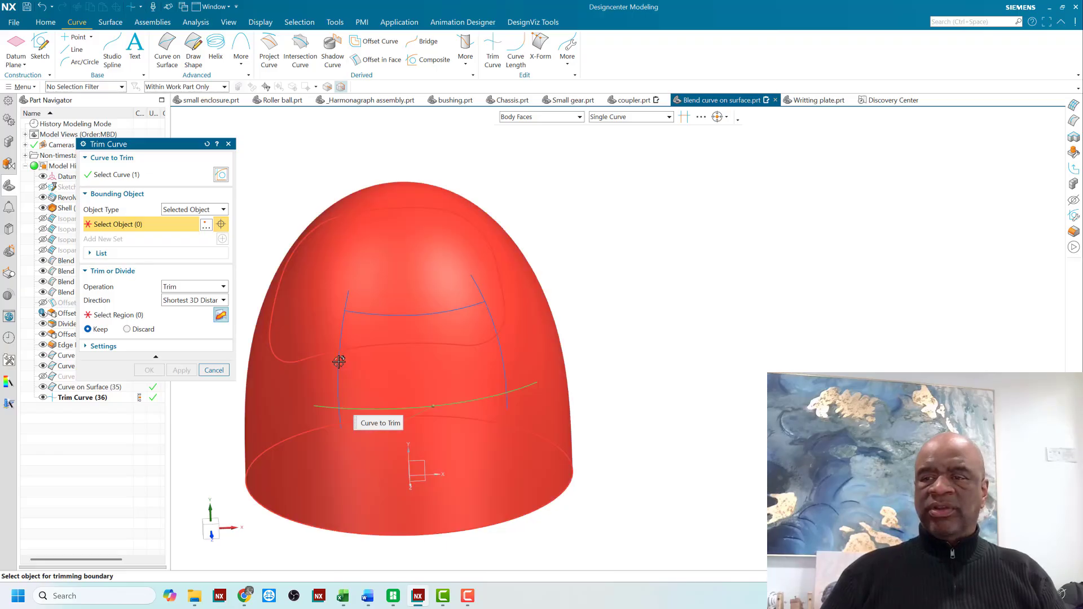
left_click(338, 363)
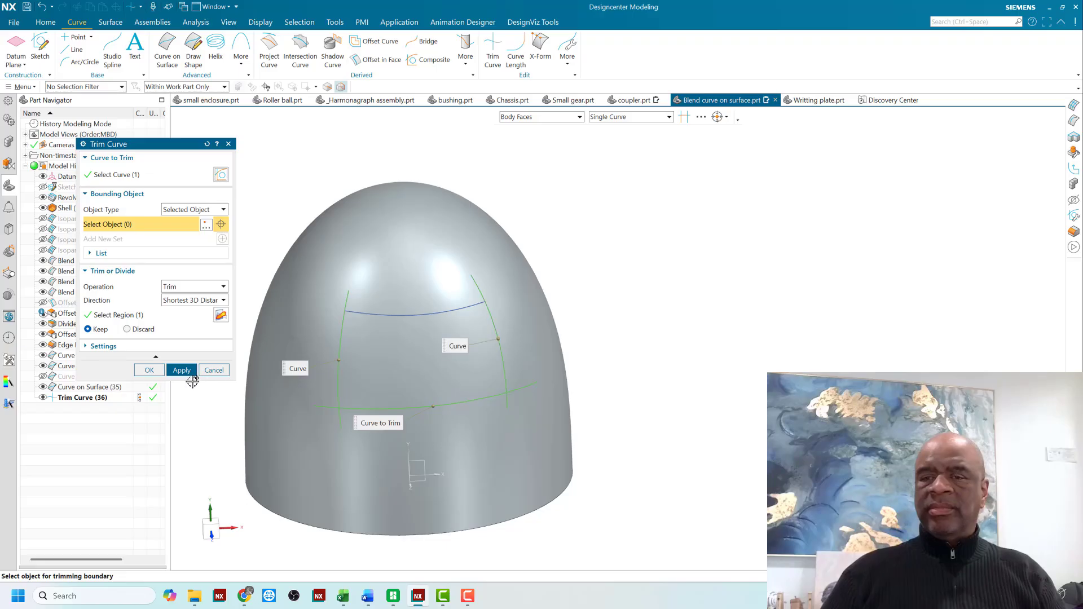
left_click(181, 370)
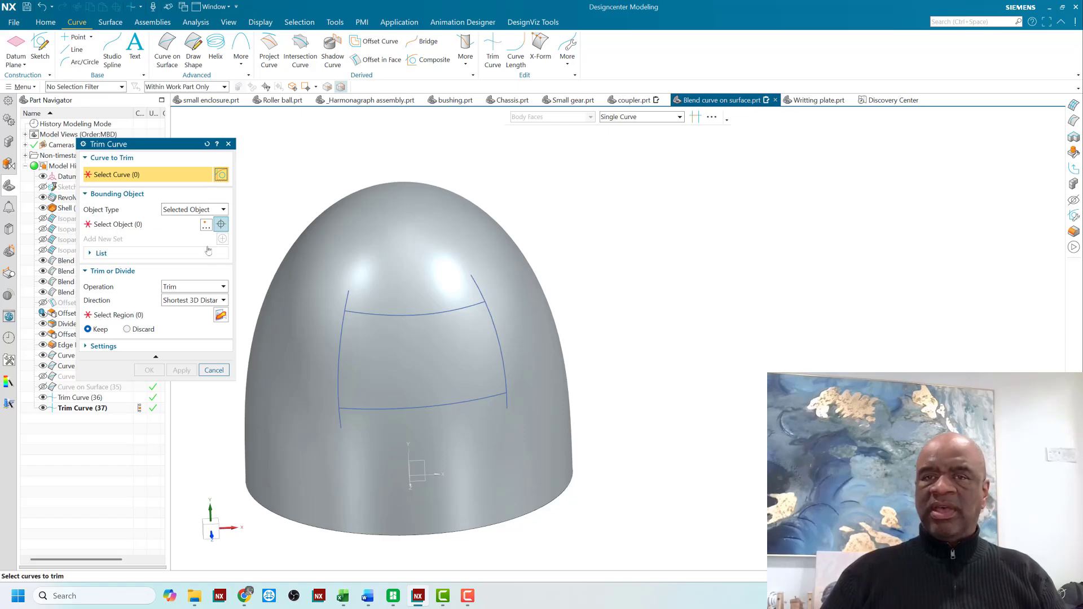
Trim off the upper ends of both vertical splines where they meet the upper cross curve
left_click(339, 317)
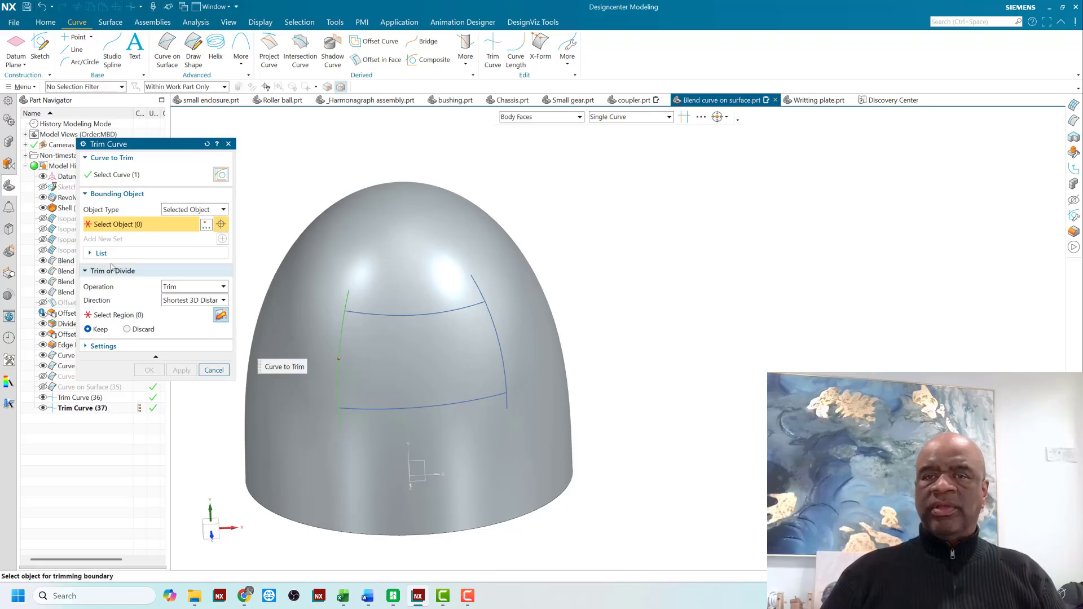
left_click(350, 316)
left_click(180, 370)
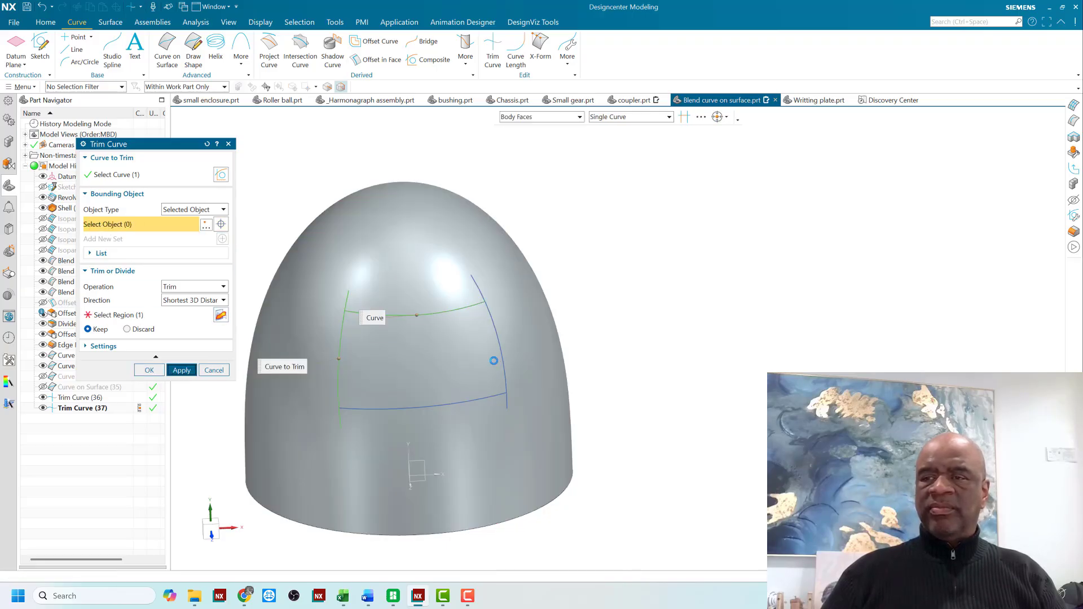
left_click(490, 315)
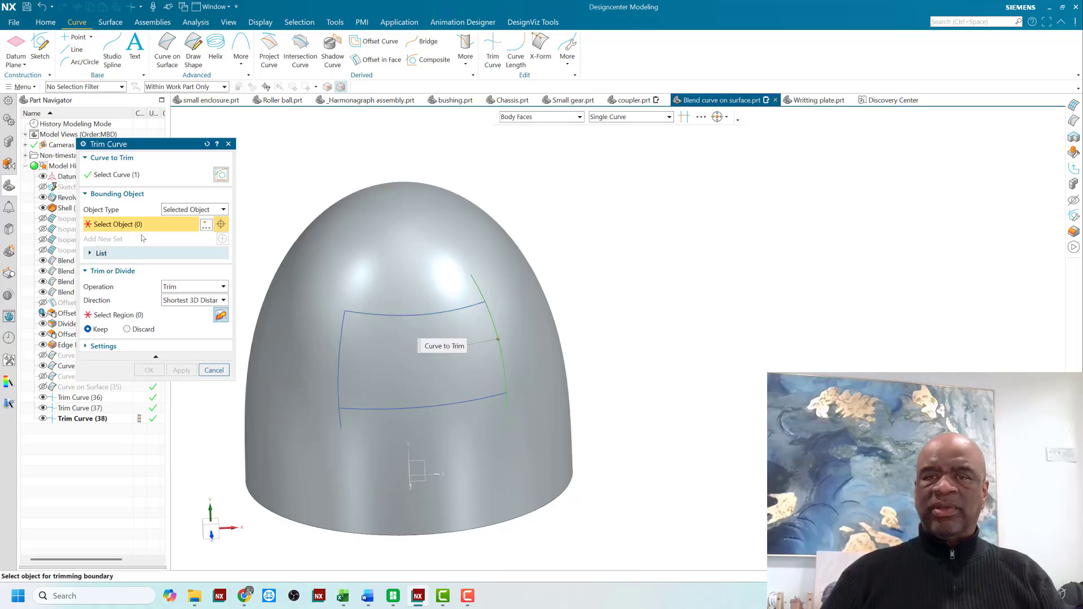
left_click(459, 309)
left_click(190, 370)
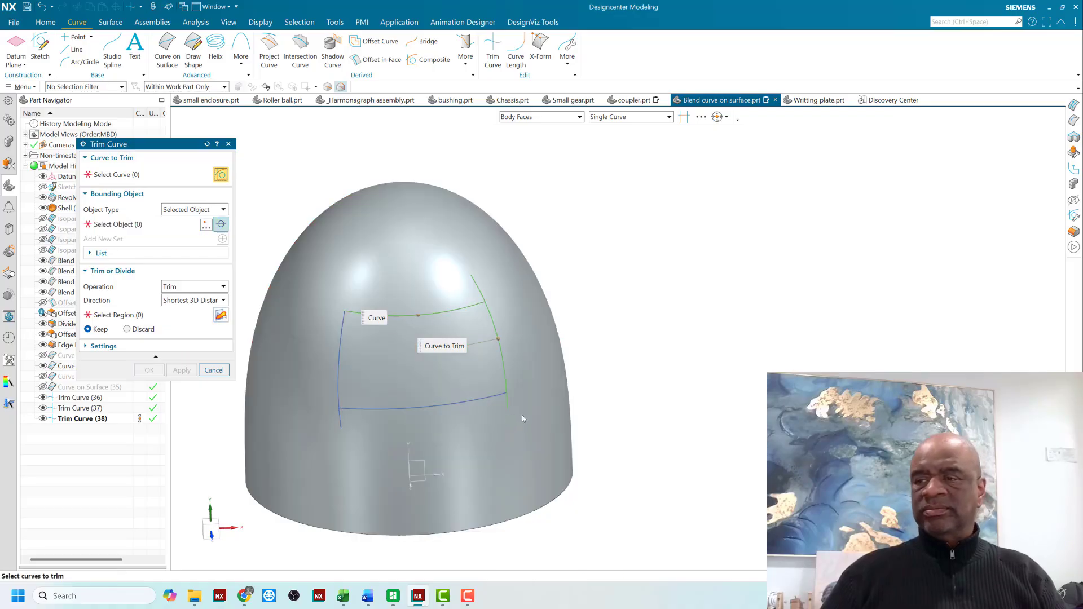
Trim off the lower ends of both vertical splines at the lower cross curve to close the four-sided outline
left_click(503, 380)
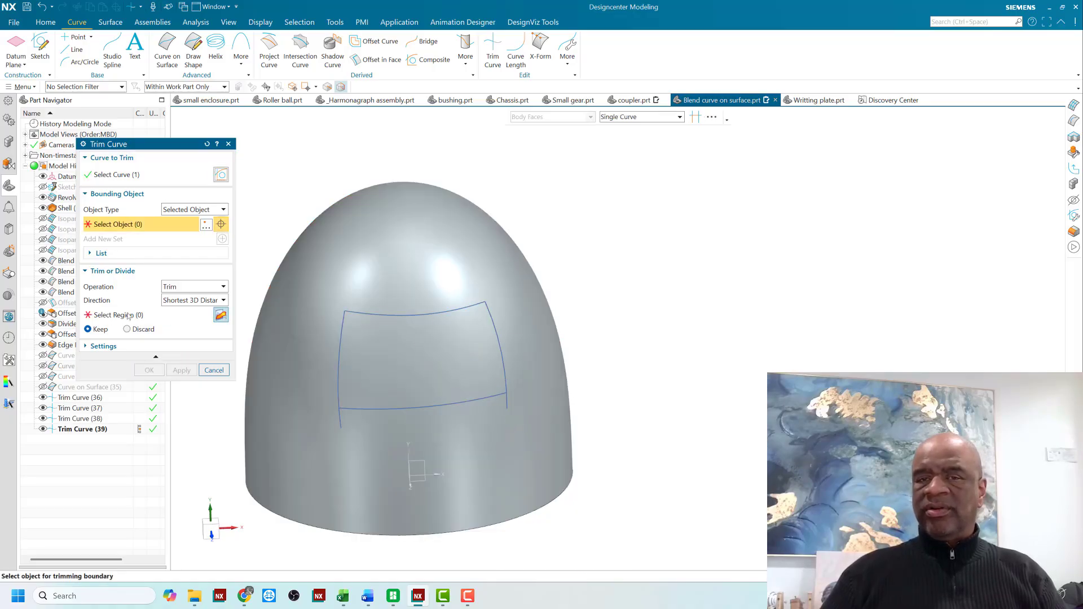
left_click(477, 401)
left_click(426, 406)
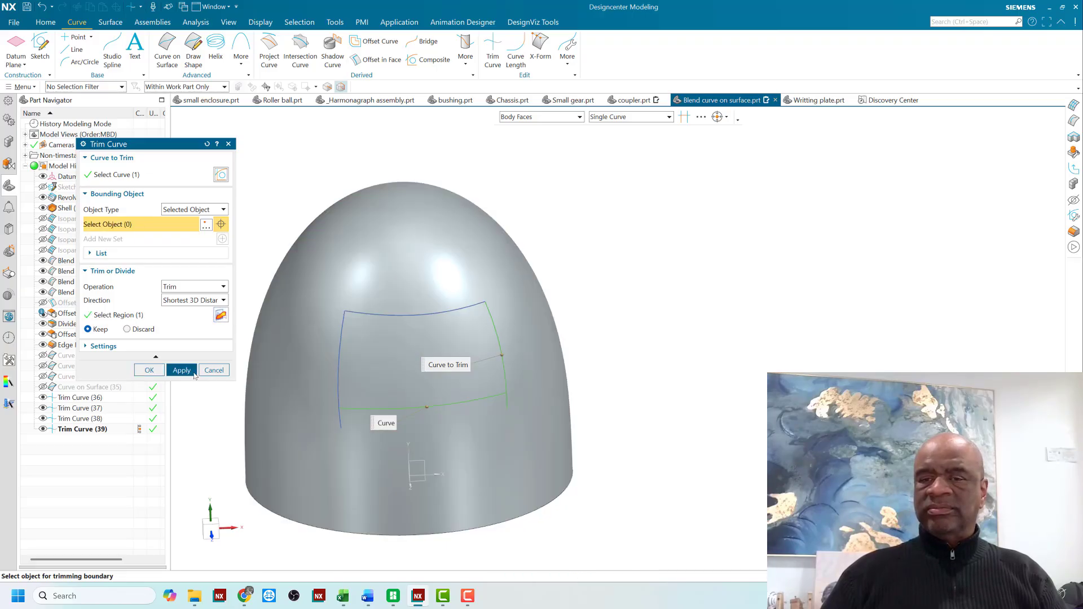
left_click(192, 373)
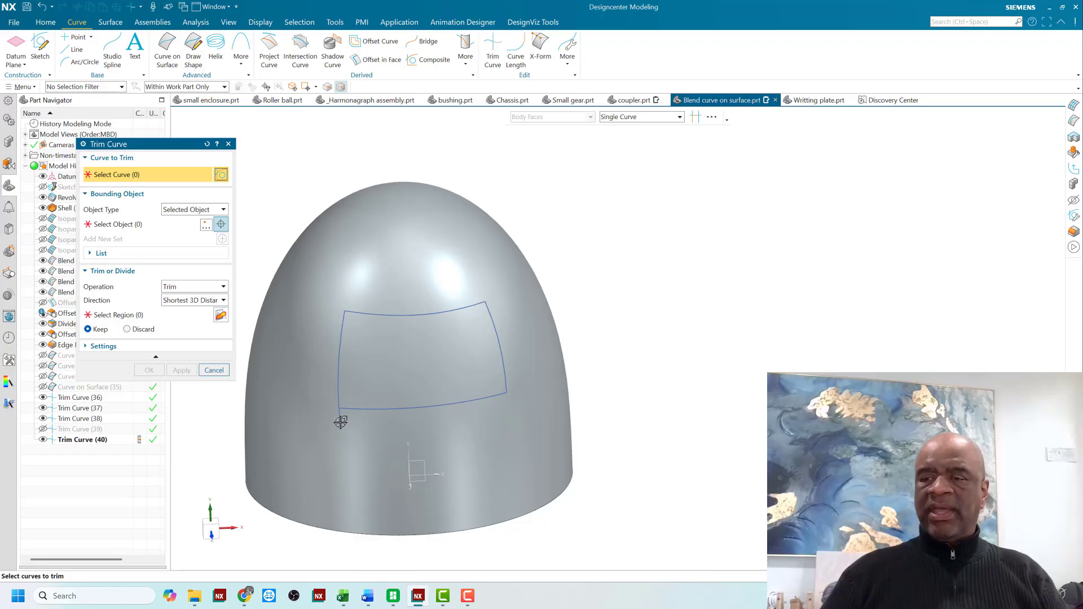
left_click(337, 390)
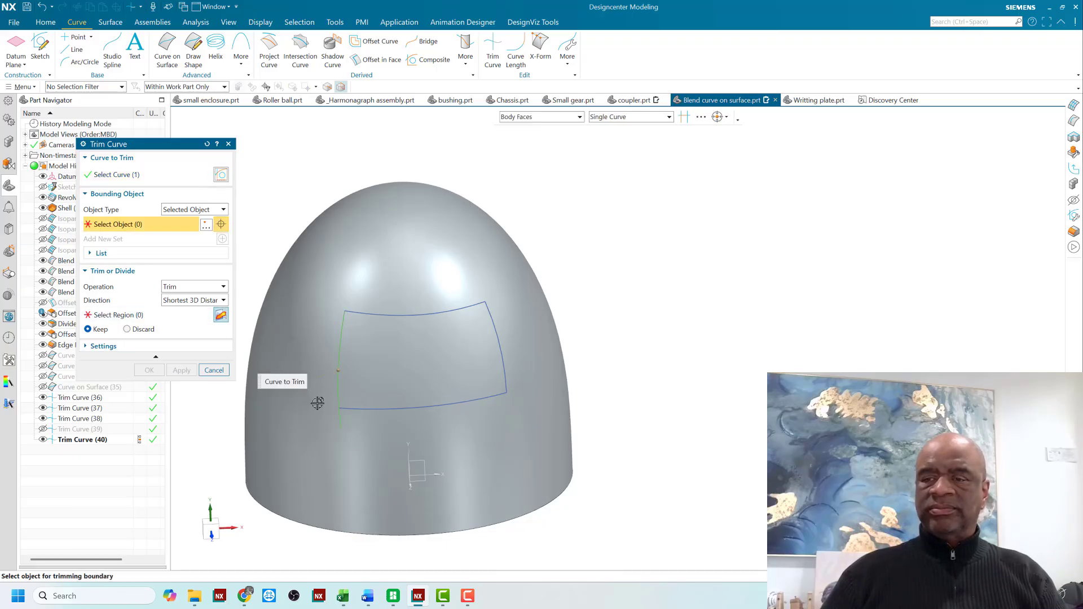
left_click(366, 410)
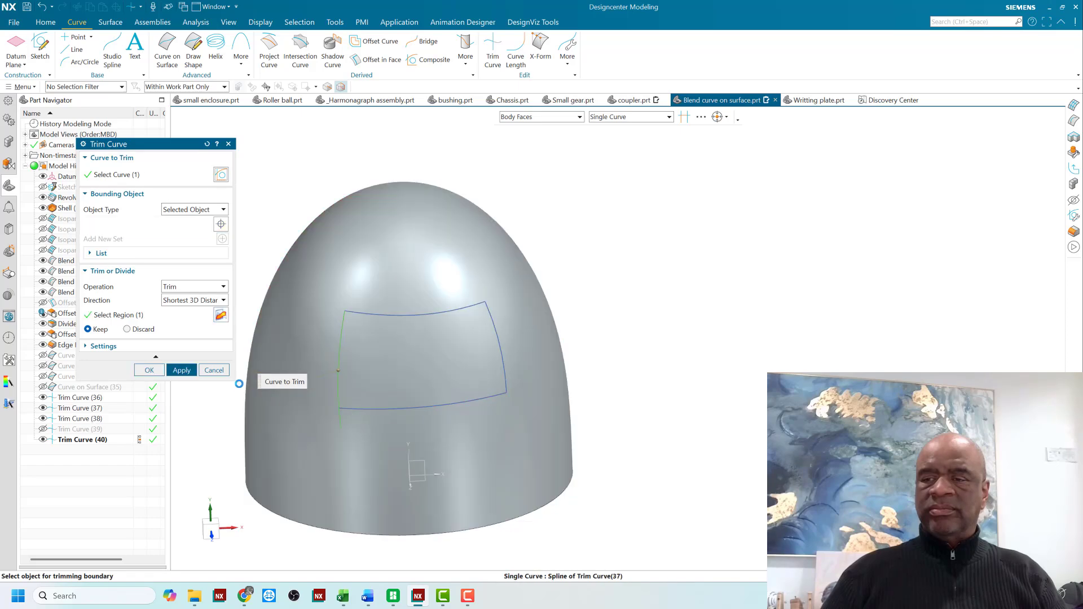
left_click(150, 371)
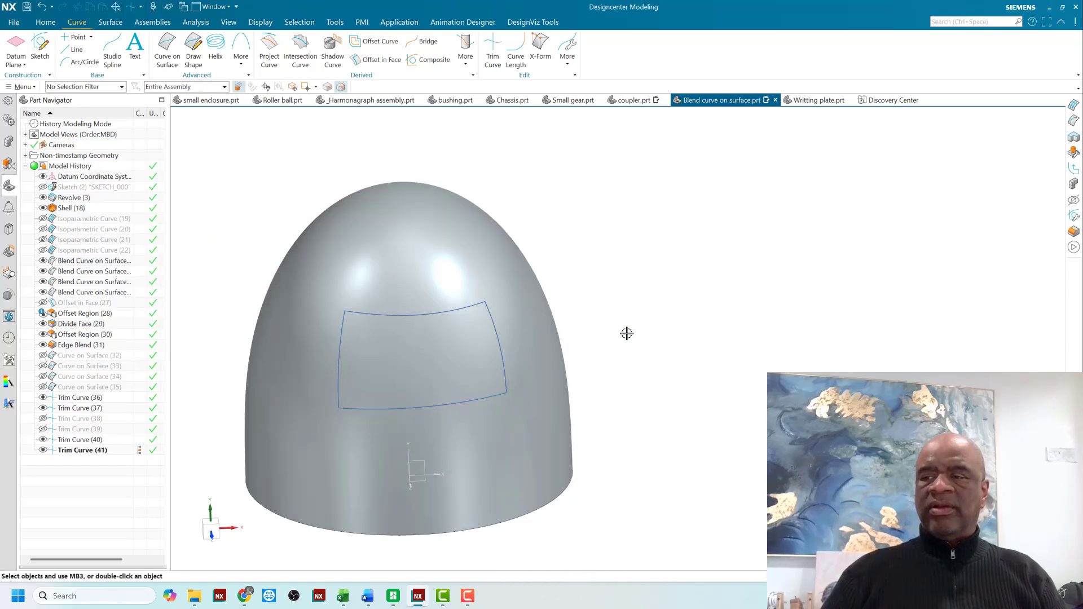
Offset the face region bounded by the four trimmed curves 35 mm inward, using Region Boundary Faces, to cut an opening in the dome's back
middle_click_drag(627, 333, 678, 327)
left_click(45, 23)
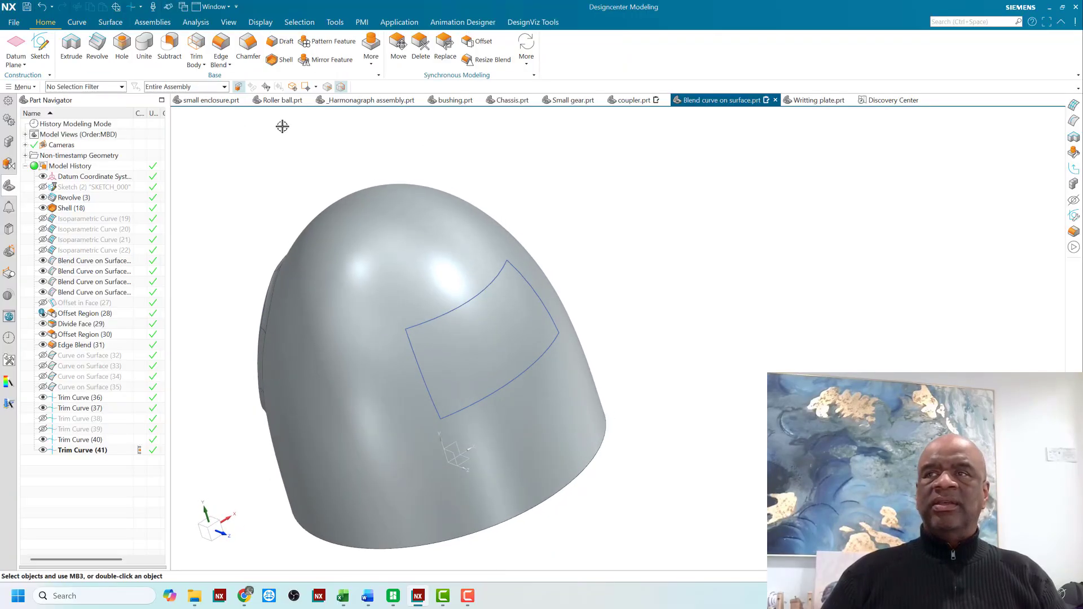
left_click(476, 42)
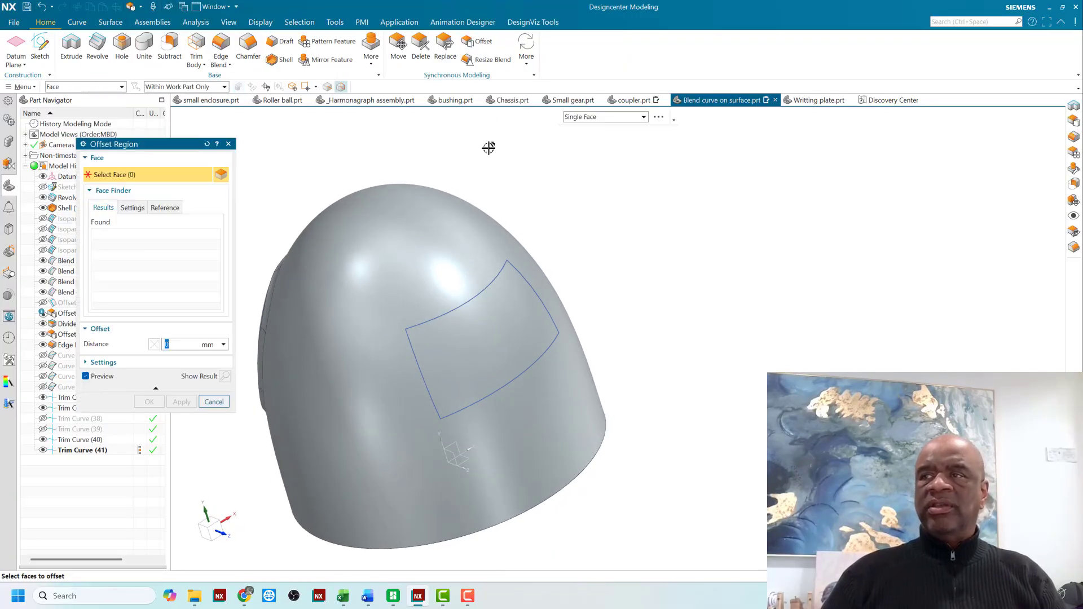
left_click(604, 118)
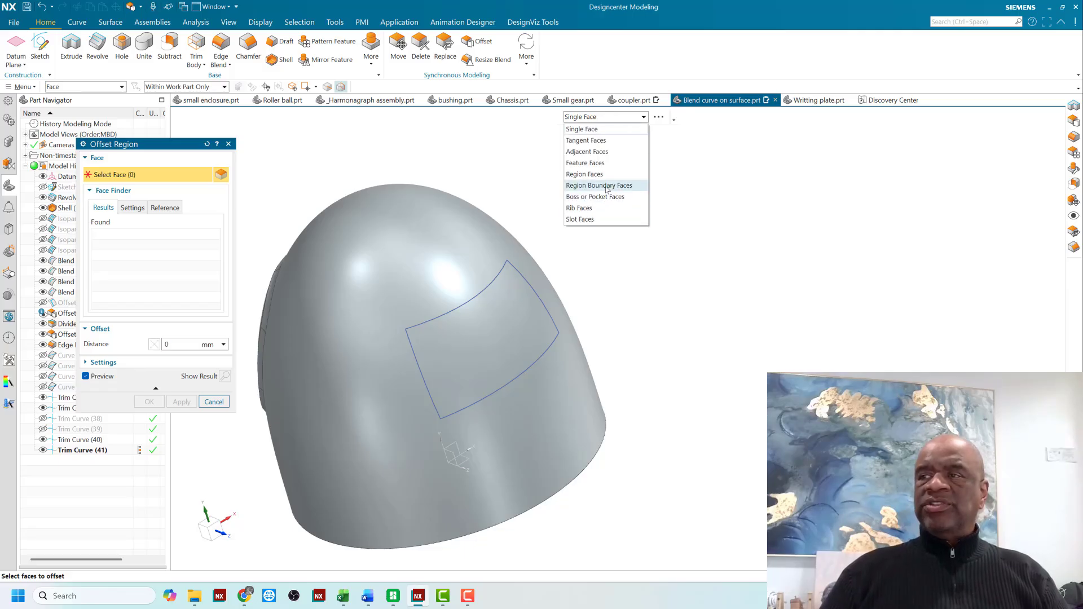
left_click(606, 186)
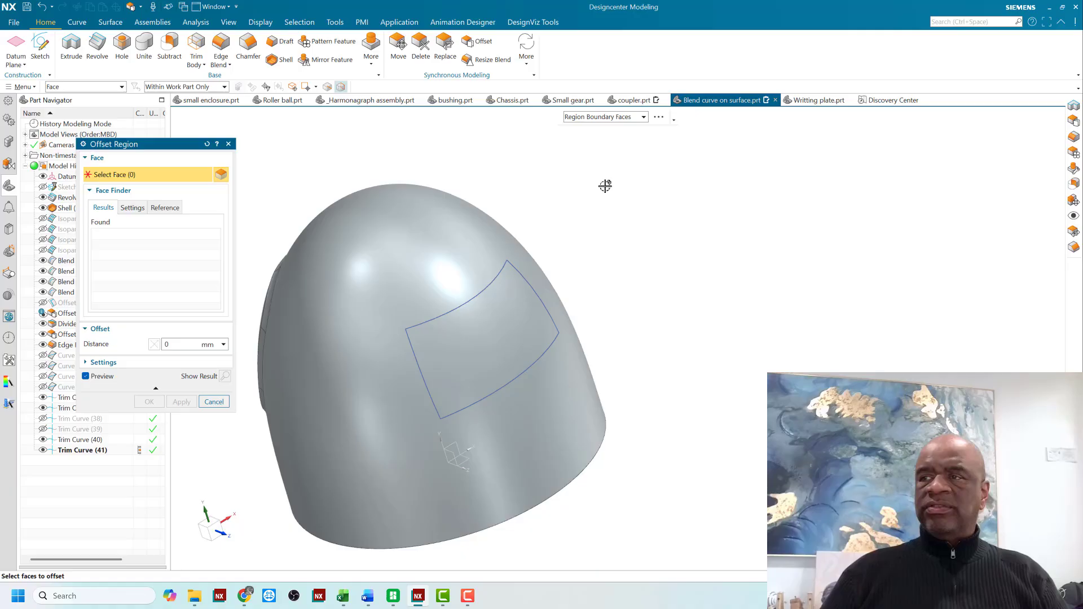
left_click(524, 307)
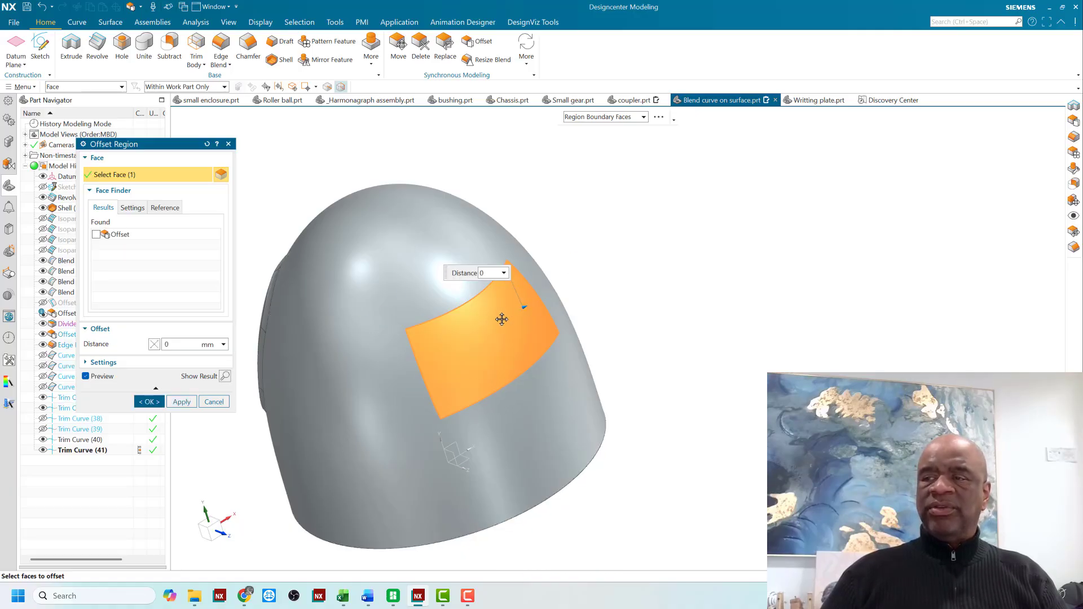
left_click_drag(501, 319, 499, 317)
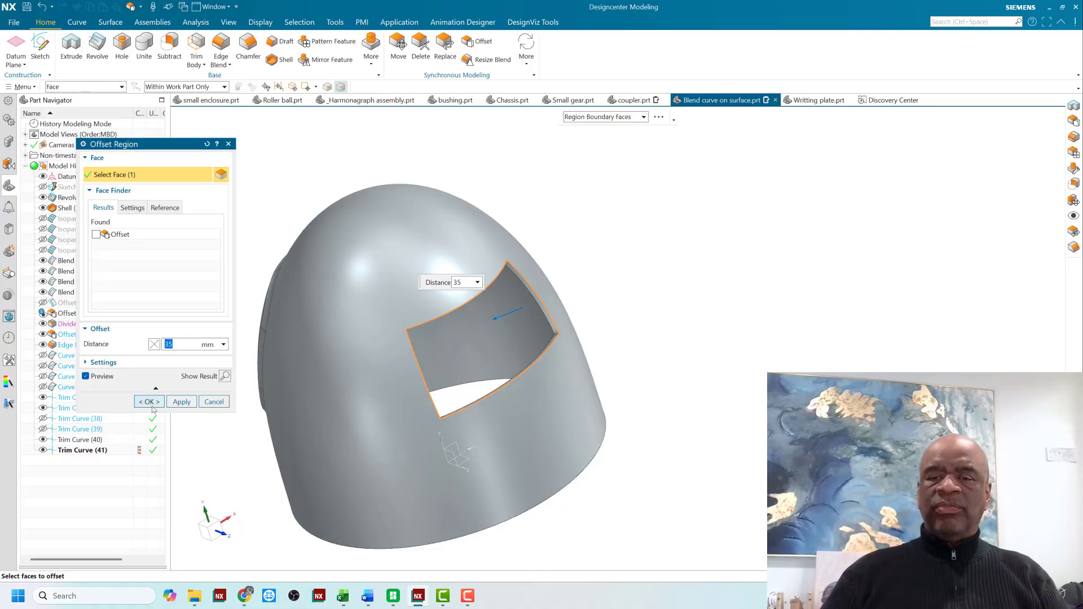
left_click(149, 402)
Round the four corner edges of the back opening with a 19 mm circular, G1 tangent Edge Blend
middle_click_drag(581, 285, 531, 254)
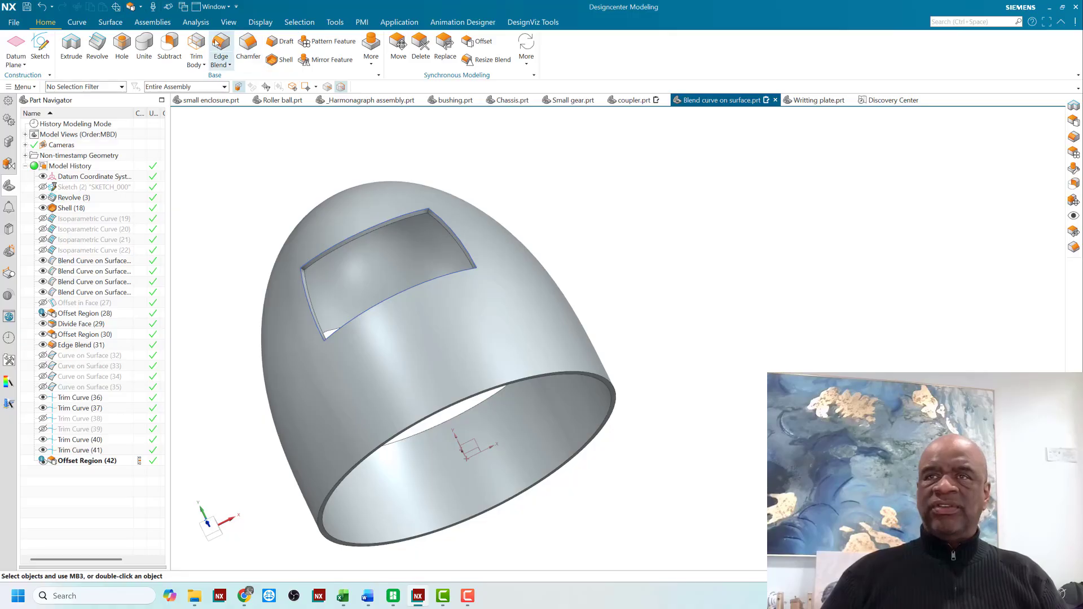
scroll(438, 263, "up", 5)
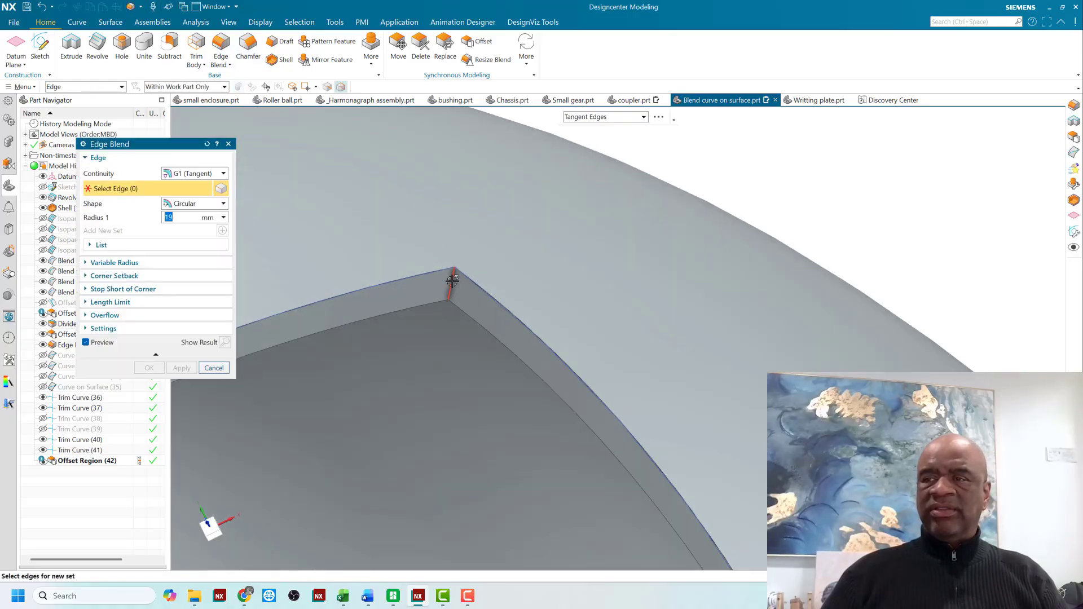
left_click(452, 281)
scroll(445, 242, "down", 5)
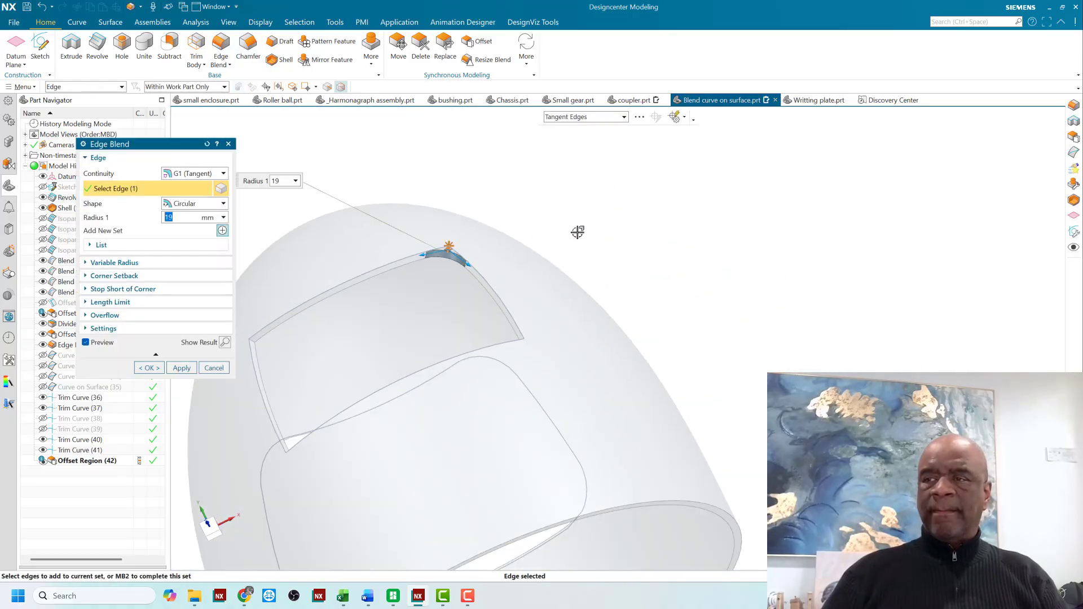
middle_click_drag(577, 232, 633, 307)
scroll(651, 481, "up", 5)
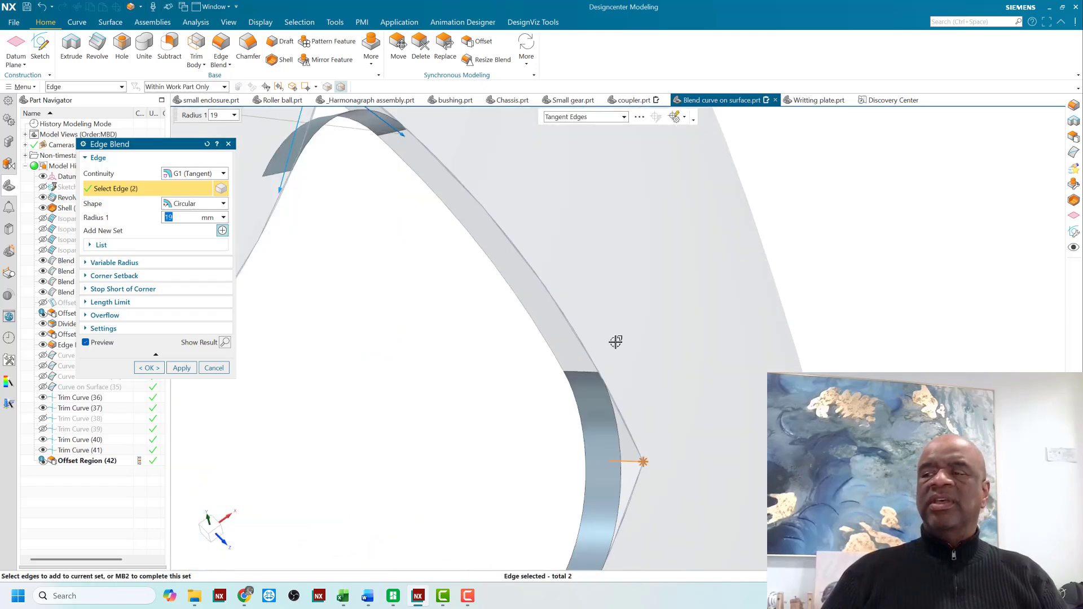
scroll(614, 341, "down", 5)
middle_click_drag(741, 309, 643, 293)
scroll(451, 339, "up", 5)
scroll(428, 346, "up", 2)
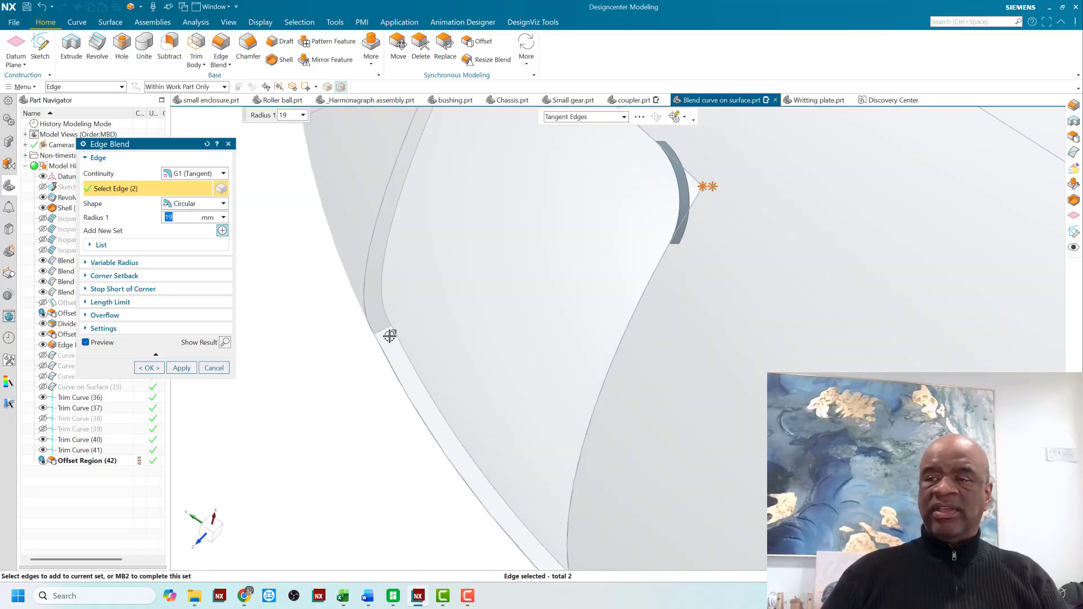
left_click(382, 327)
scroll(328, 334, "down", 5)
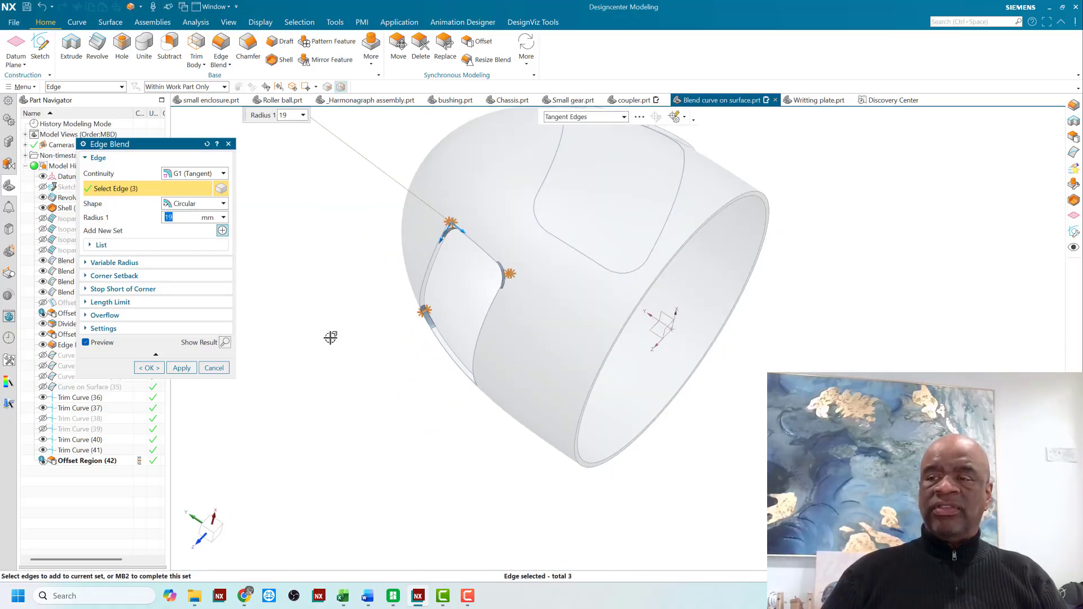
middle_click_drag(350, 336, 544, 441)
scroll(536, 418, "up", 5)
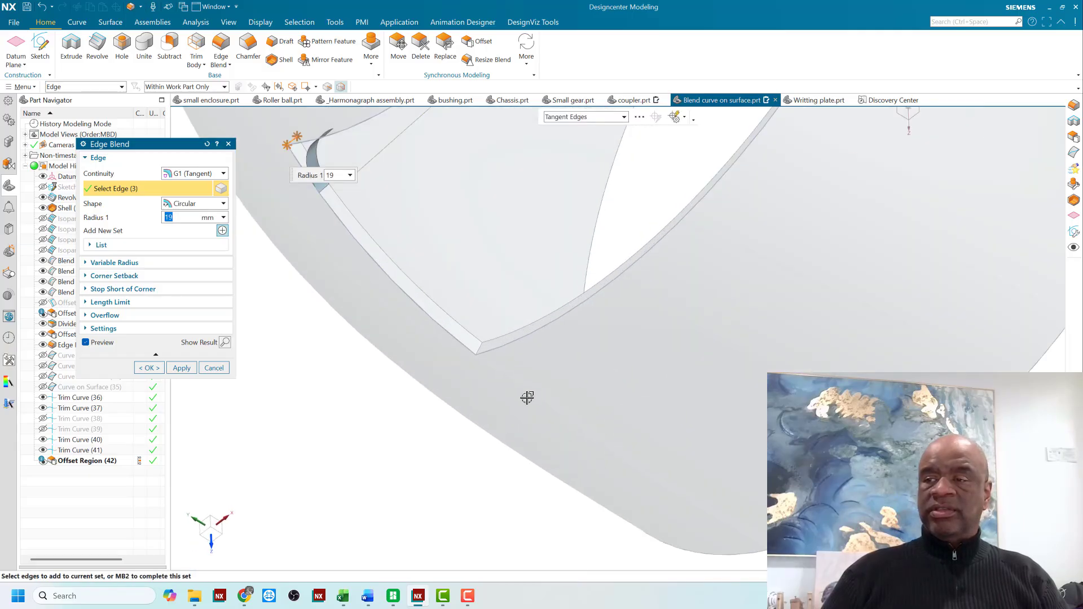
left_click(474, 329)
scroll(499, 368, "down", 6)
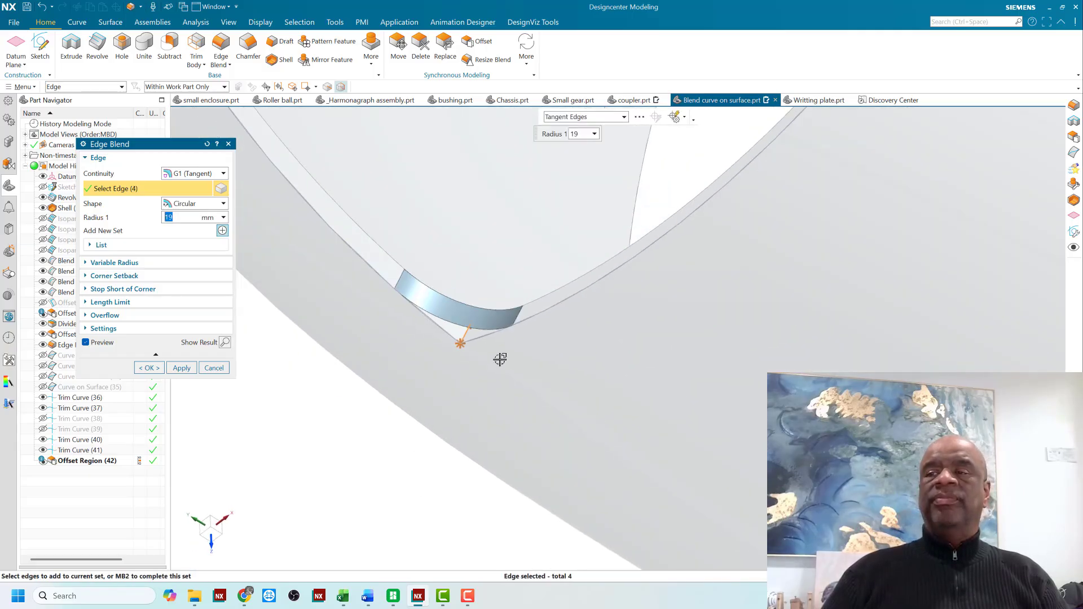
middle_click_drag(459, 411, 496, 377)
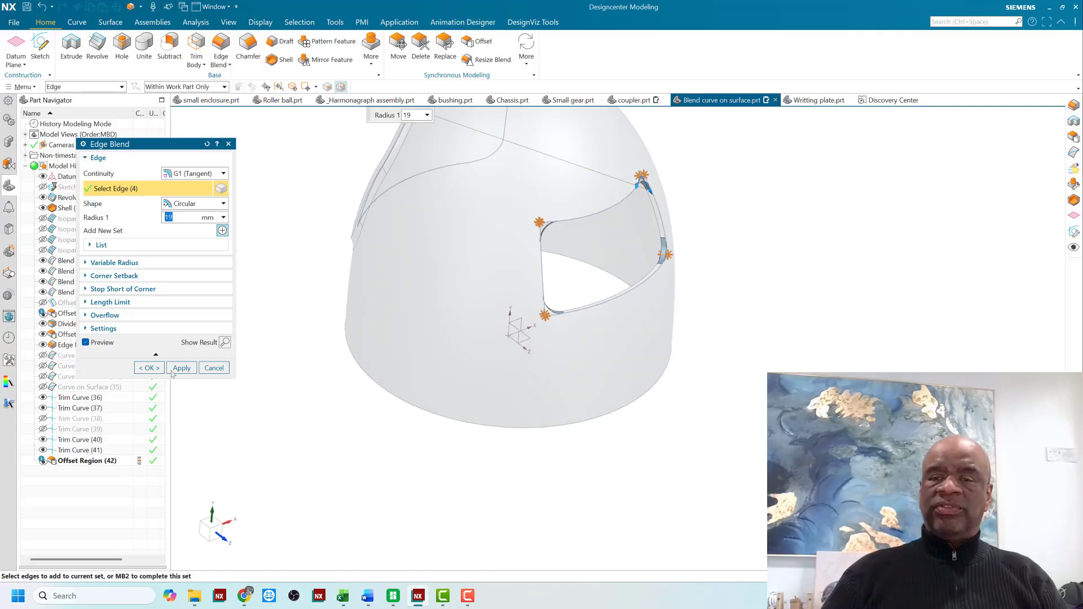
left_click(148, 367)
Review the available derived curve commands and examine the dome with its front window rim from several angles
middle_click_drag(756, 270, 790, 316)
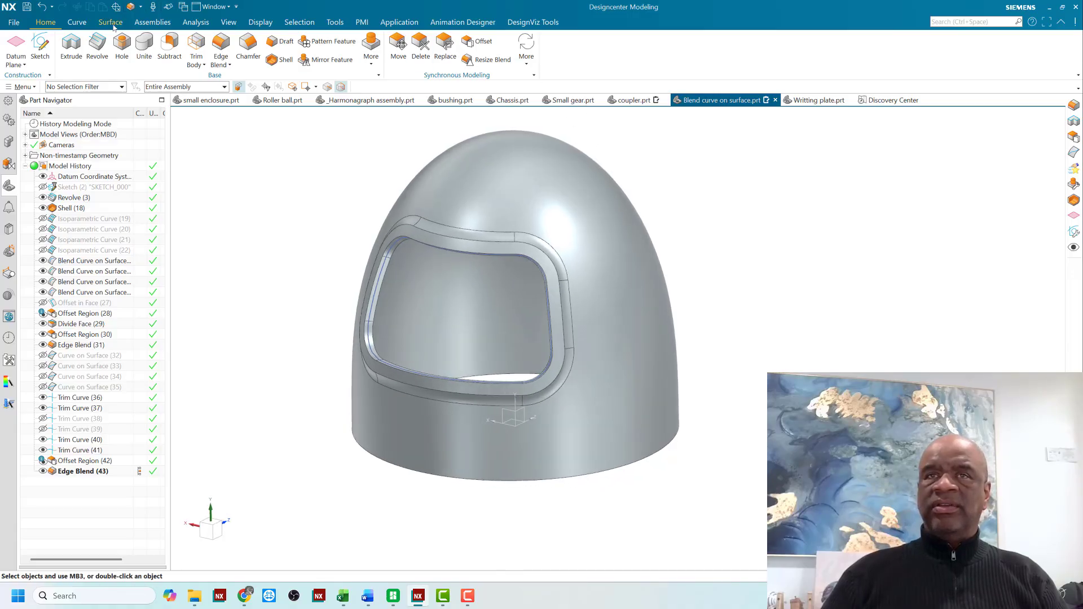
left_click(76, 22)
left_click(466, 52)
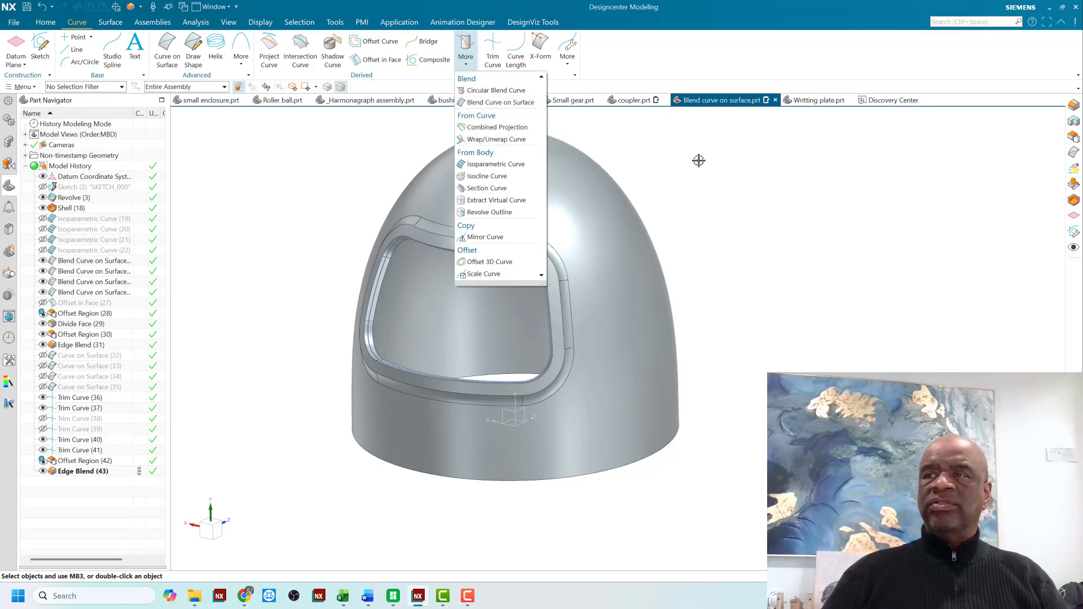
left_click(781, 251)
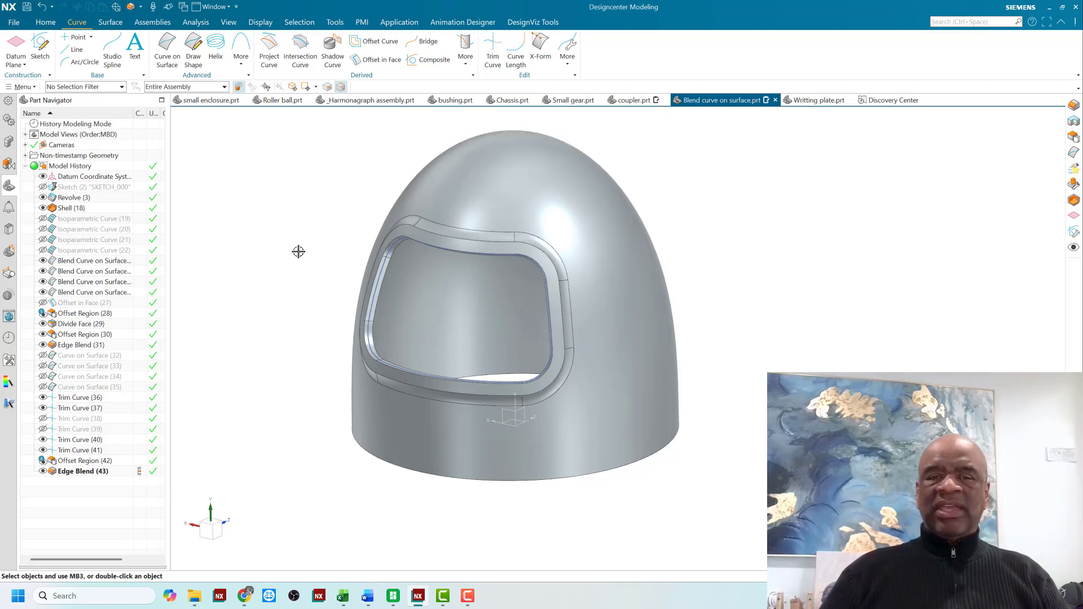
middle_click_drag(299, 231, 256, 267, "shift")
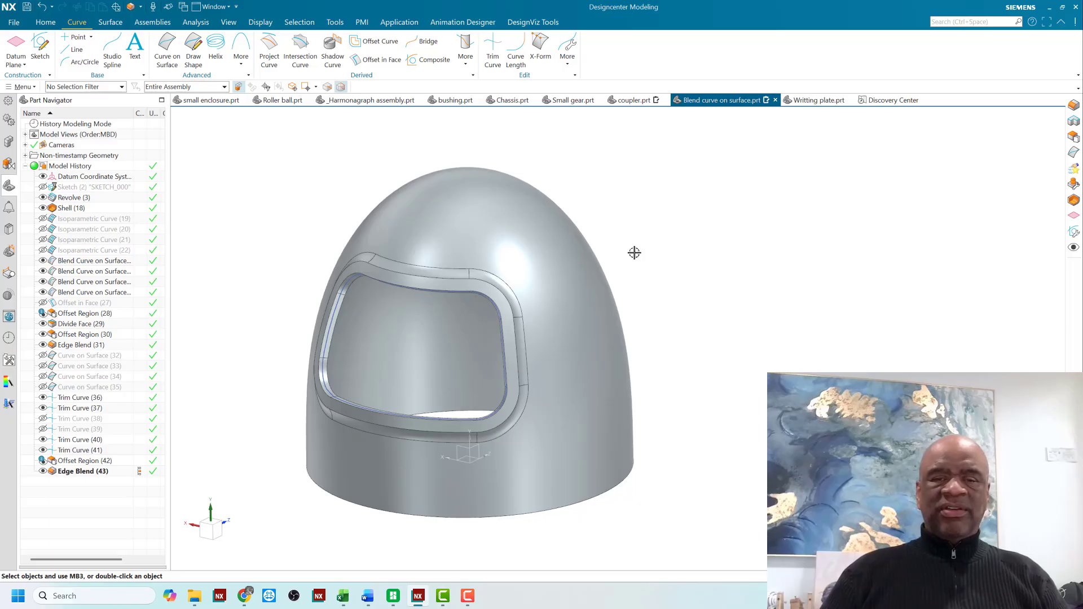
middle_click_drag(634, 253, 705, 259)
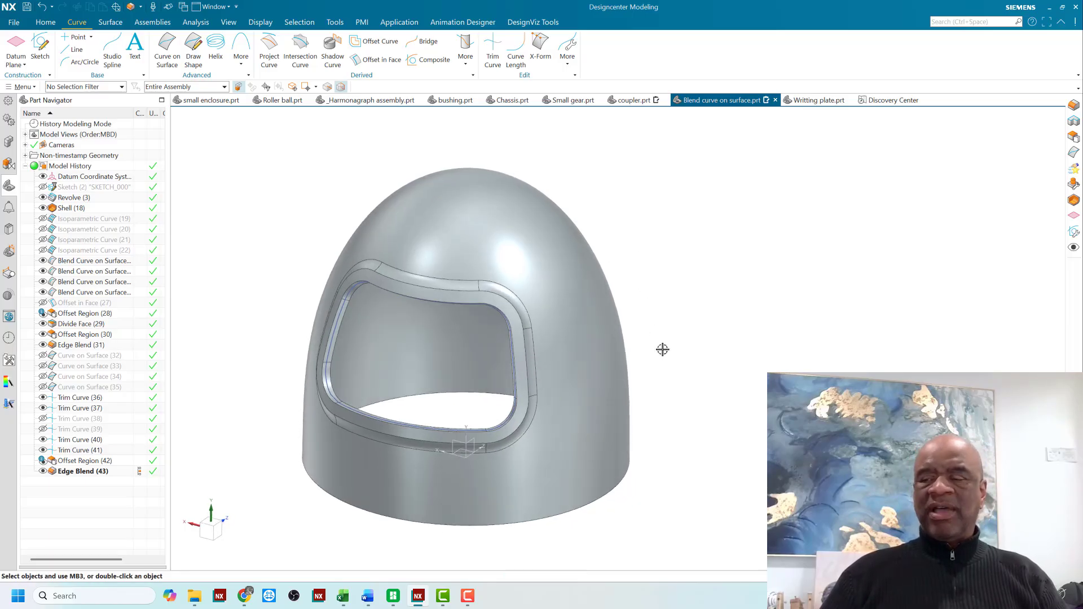
scroll(662, 349, "up", 1)
scroll(663, 351, "down", 2)
middle_click_drag(667, 351, 559, 341, "shift")
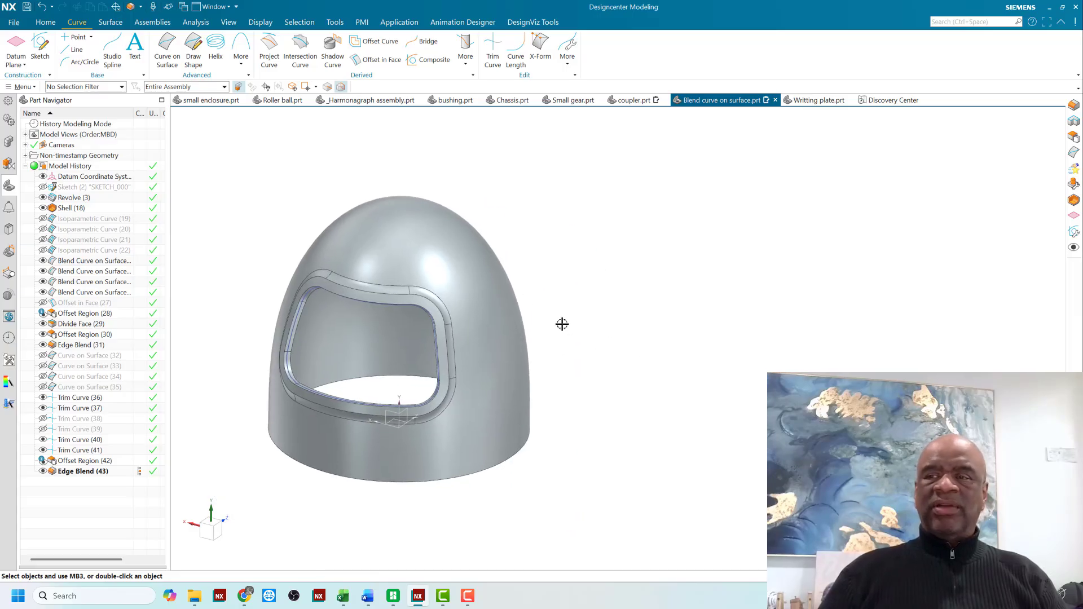